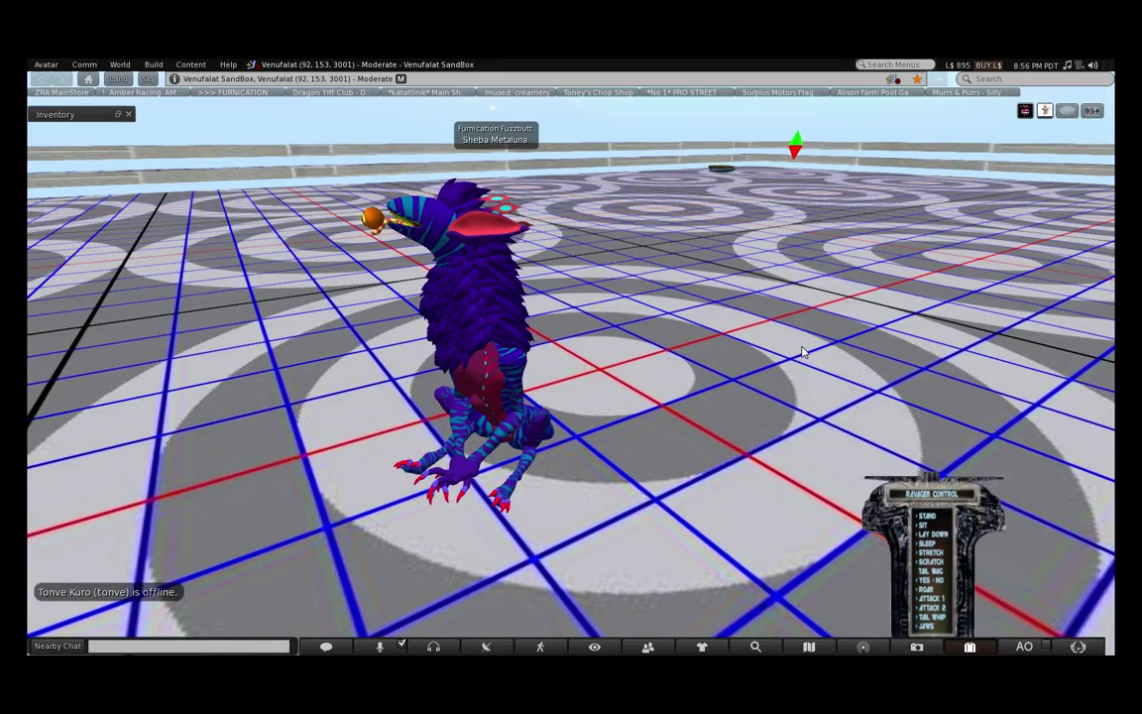
- Walk the avatar across the sandbox floor and turn it to face the camera
{"action": "key", "text": "Down"}
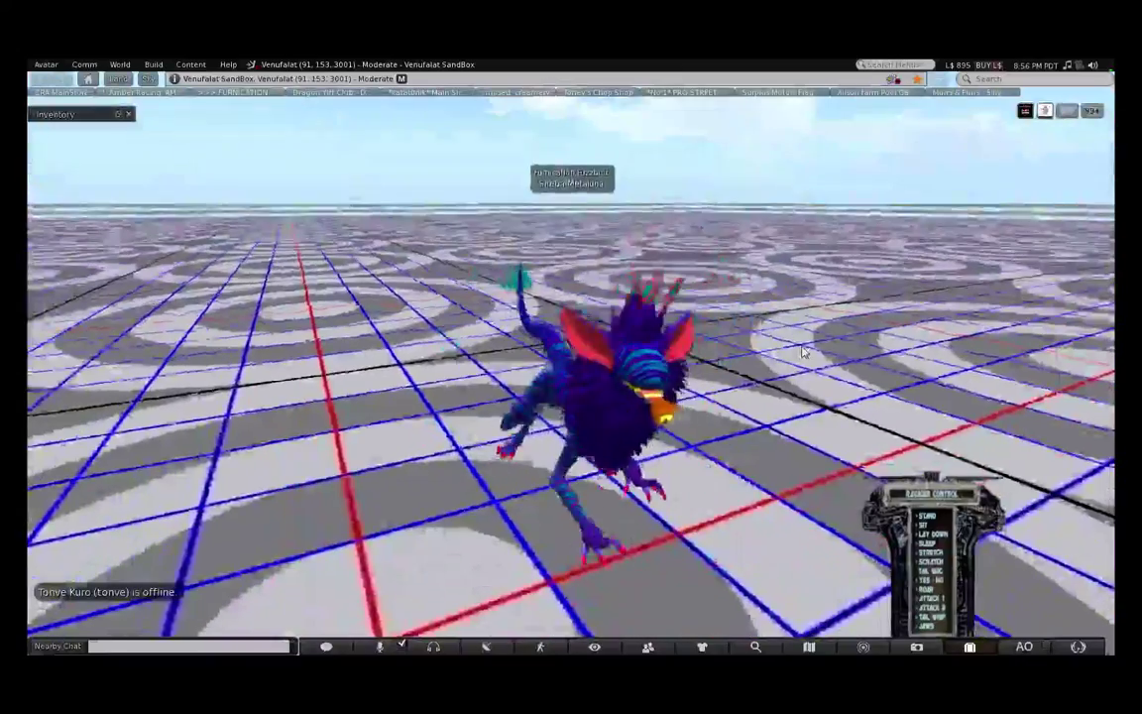
{"action": "key", "text": "Left"}
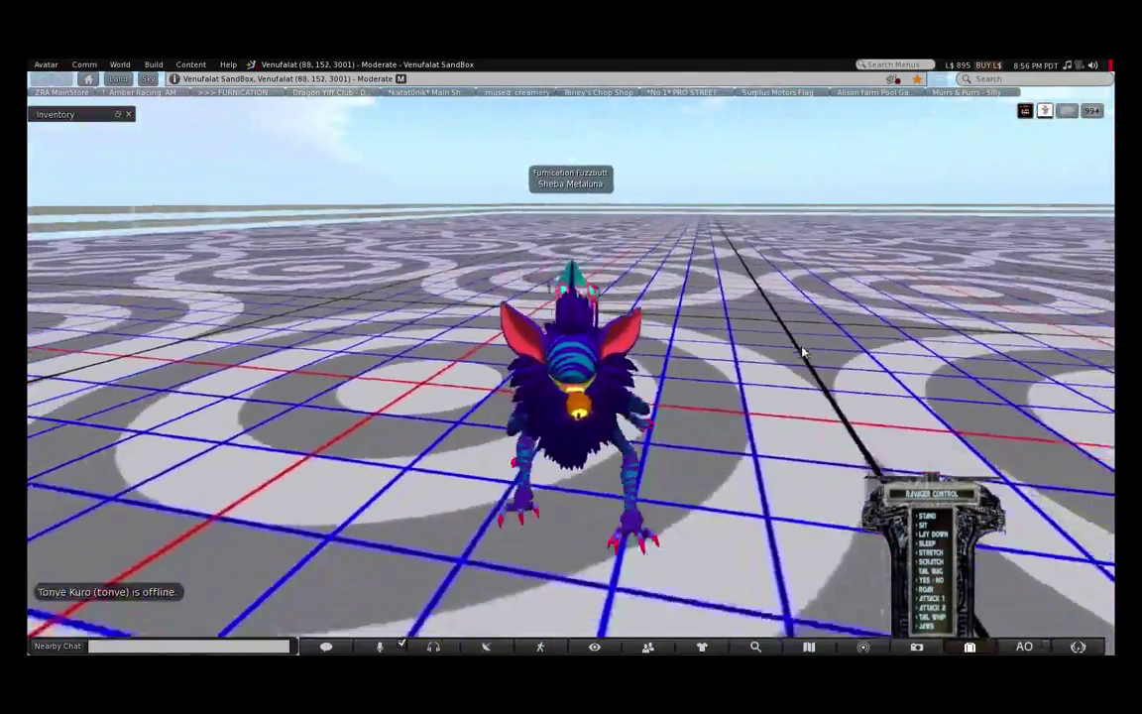
{"action": "key", "text": "Left"}
{"action": "key", "text": "Left"}
{"action": "key", "text": "Left"}
{"action": "key", "text": "Up"}
{"action": "key", "text": "Down"}
{"action": "key", "text": "Right"}
{"action": "key", "text": "Down"}
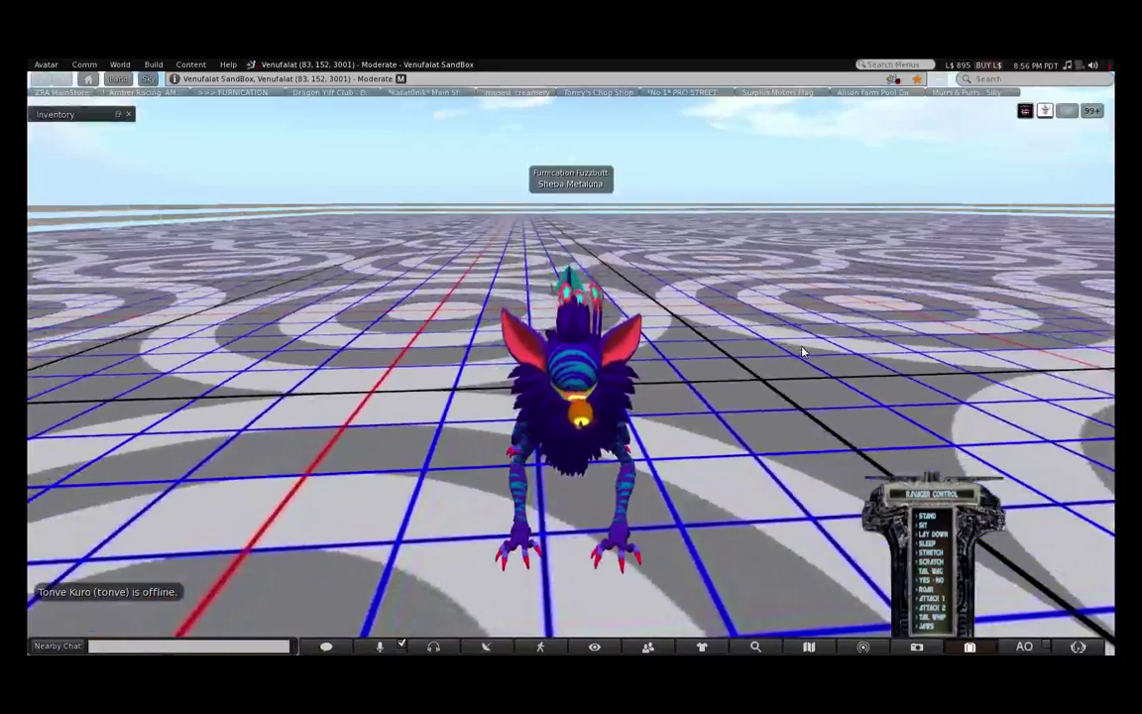
- Show the camera controls and place them over the avatar's front feet
{"action": "left_click", "coordinate": [594, 646]}
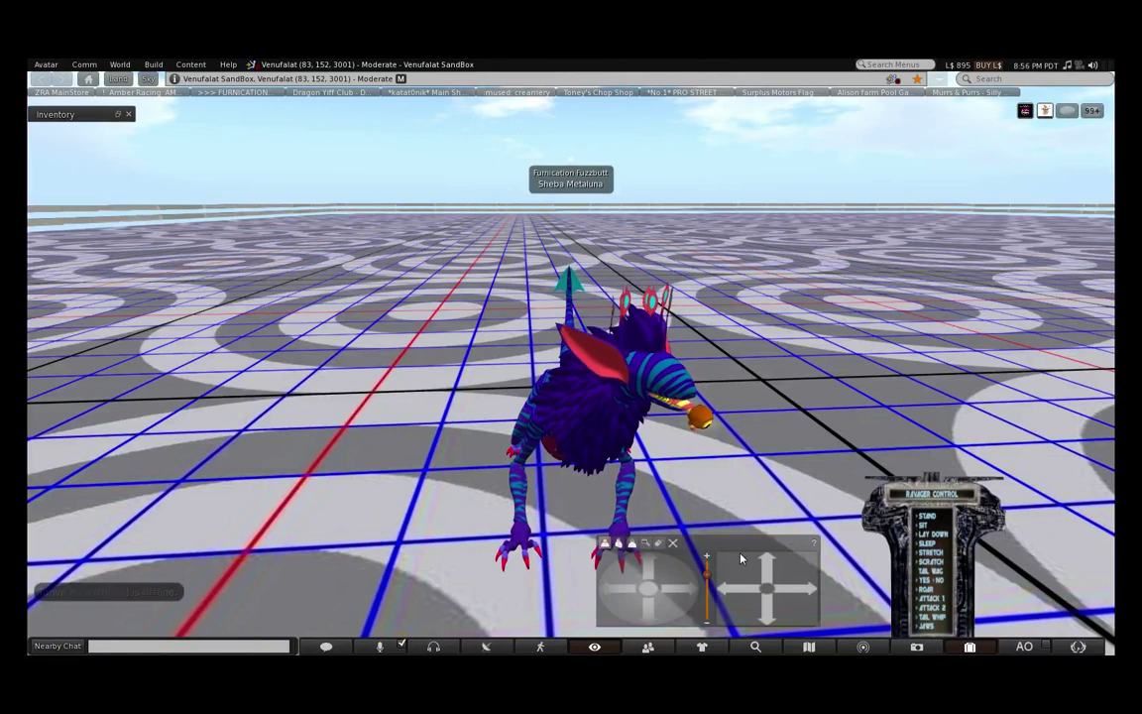
{"action": "left_click_drag", "start_coordinate": [721, 555], "coordinate": [845, 539]}
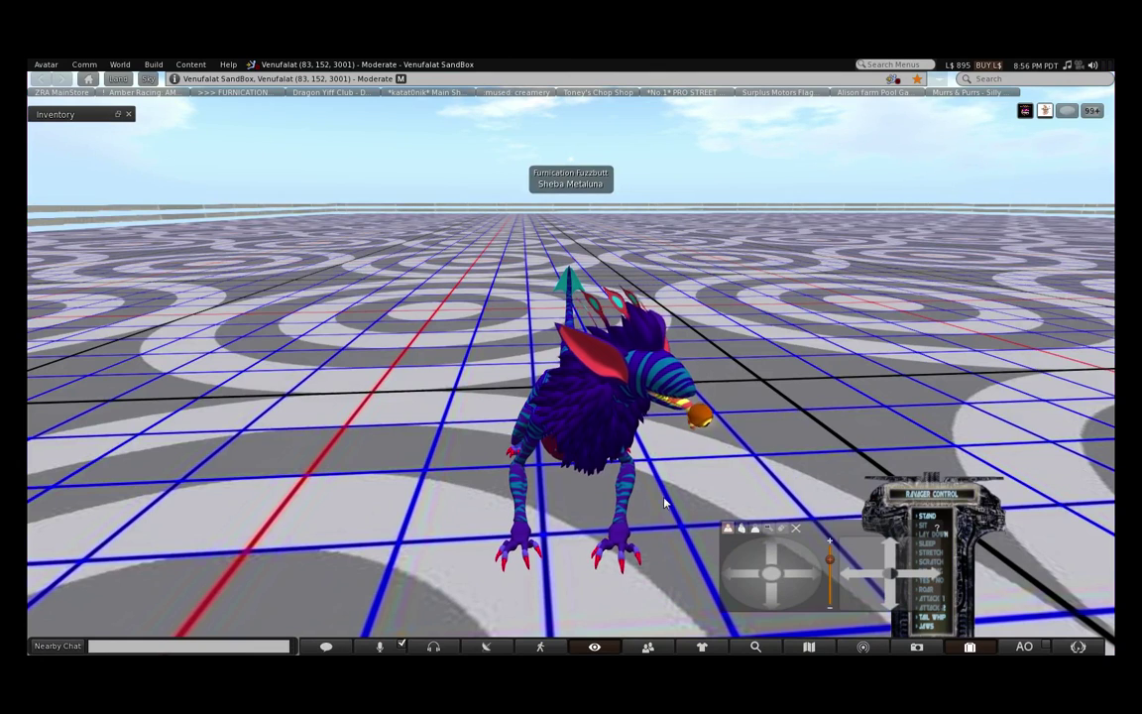
{"action": "left_click", "coordinate": [728, 530]}
{"action": "left_click_drag", "start_coordinate": [711, 516], "coordinate": [655, 504]}
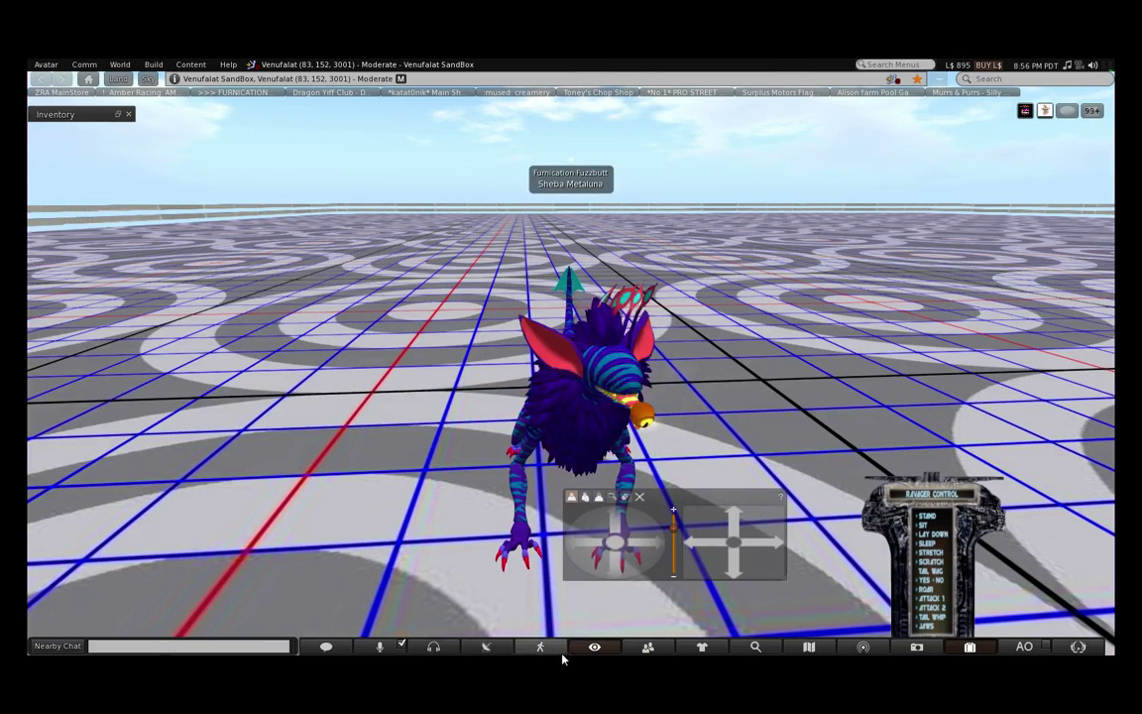
{"action": "left_click", "coordinate": [592, 650]}
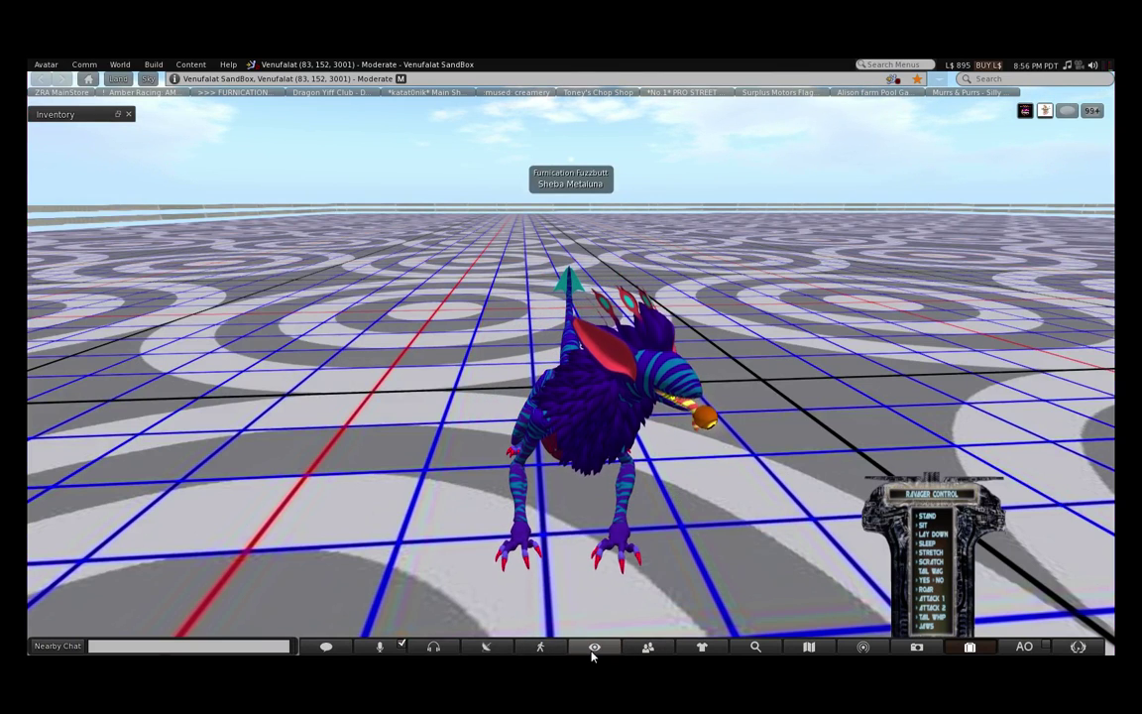
{"action": "left_click", "coordinate": [592, 650]}
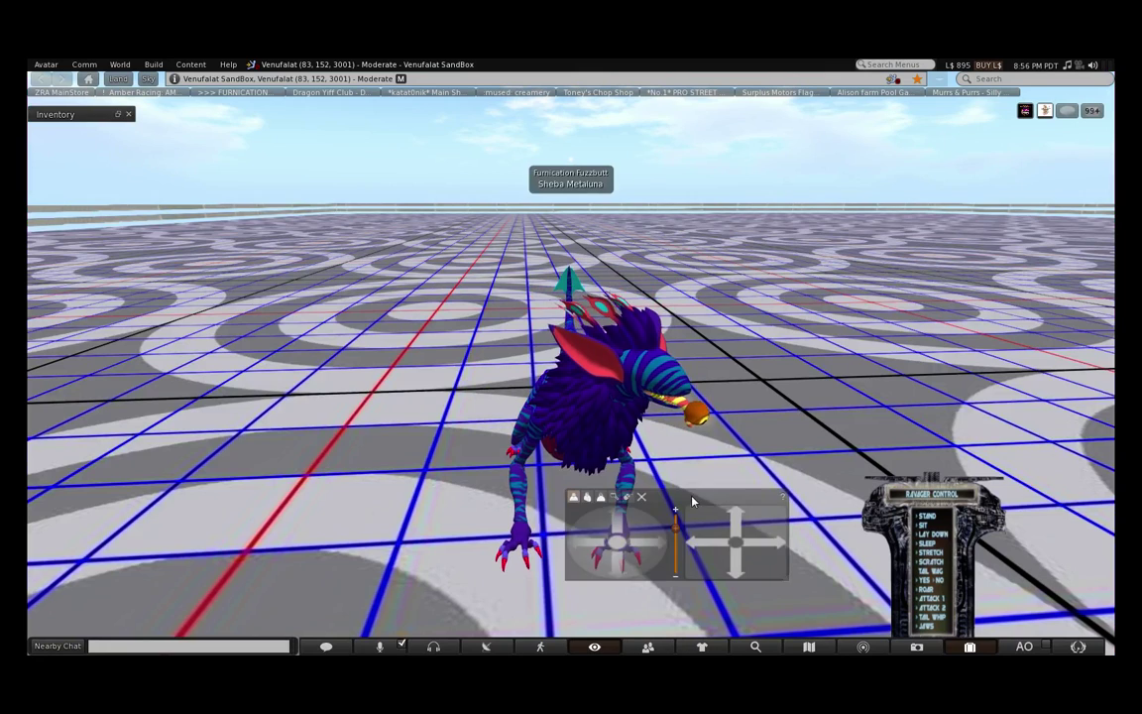
{"action": "left_click_drag", "start_coordinate": [694, 492], "coordinate": [622, 475]}
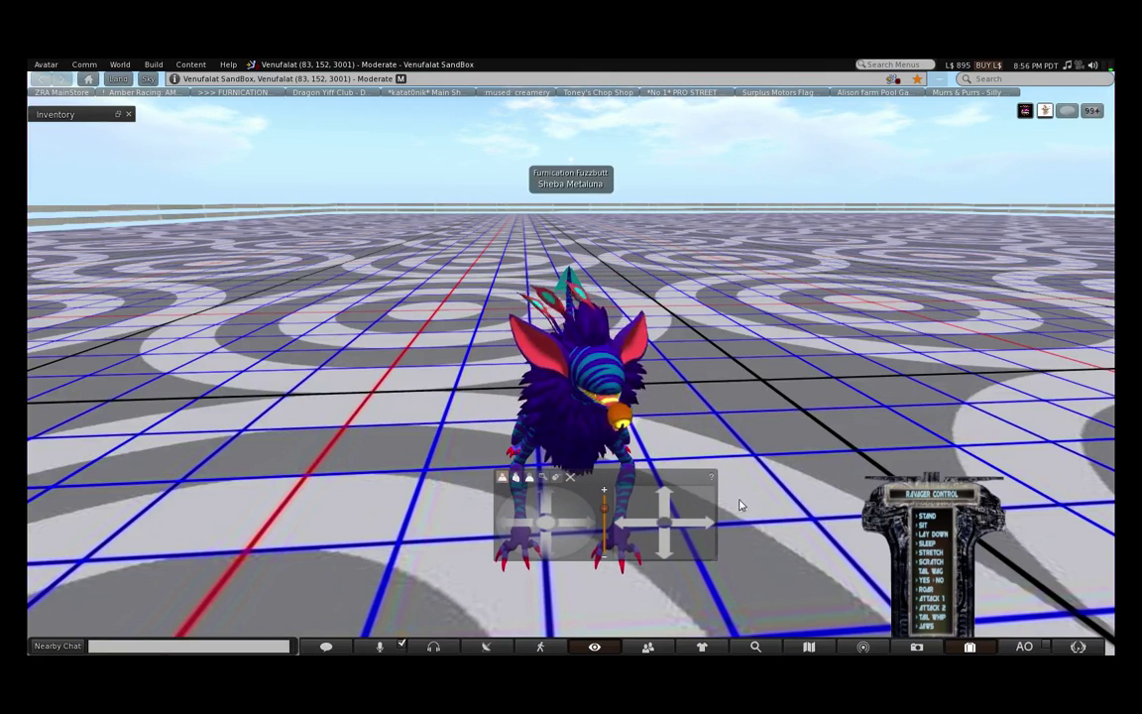
- Switch the camera to the front view preset and walk the avatar forward
{"action": "left_click", "coordinate": [501, 478]}
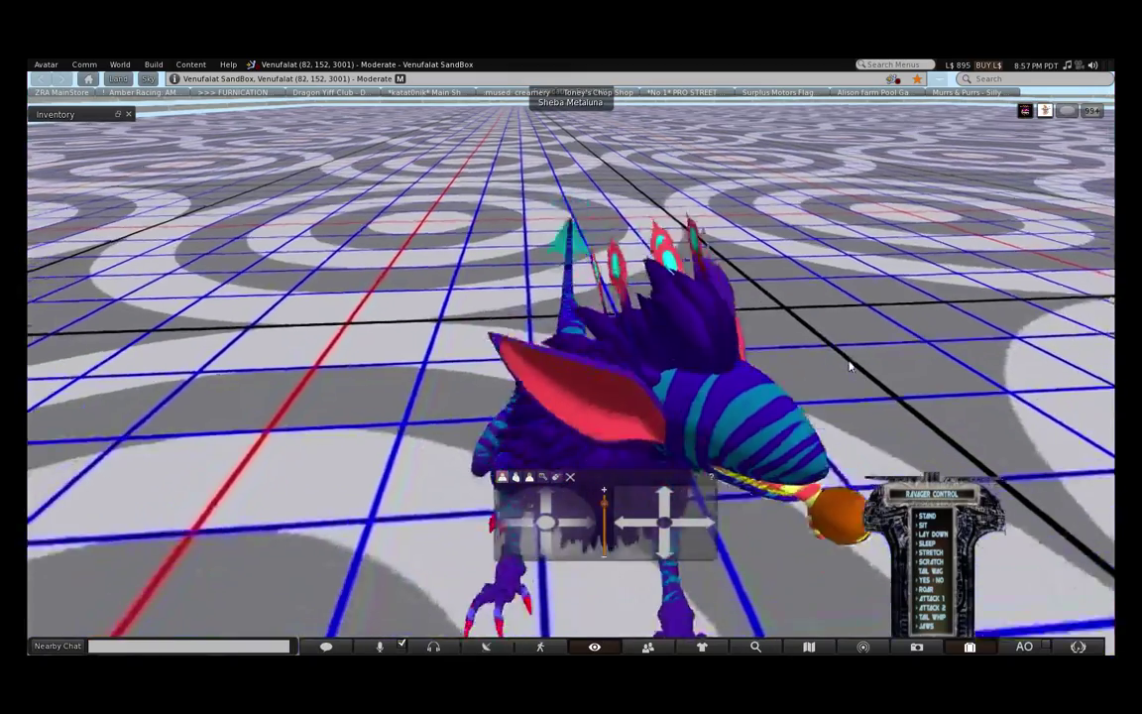
{"action": "key", "text": "Up"}
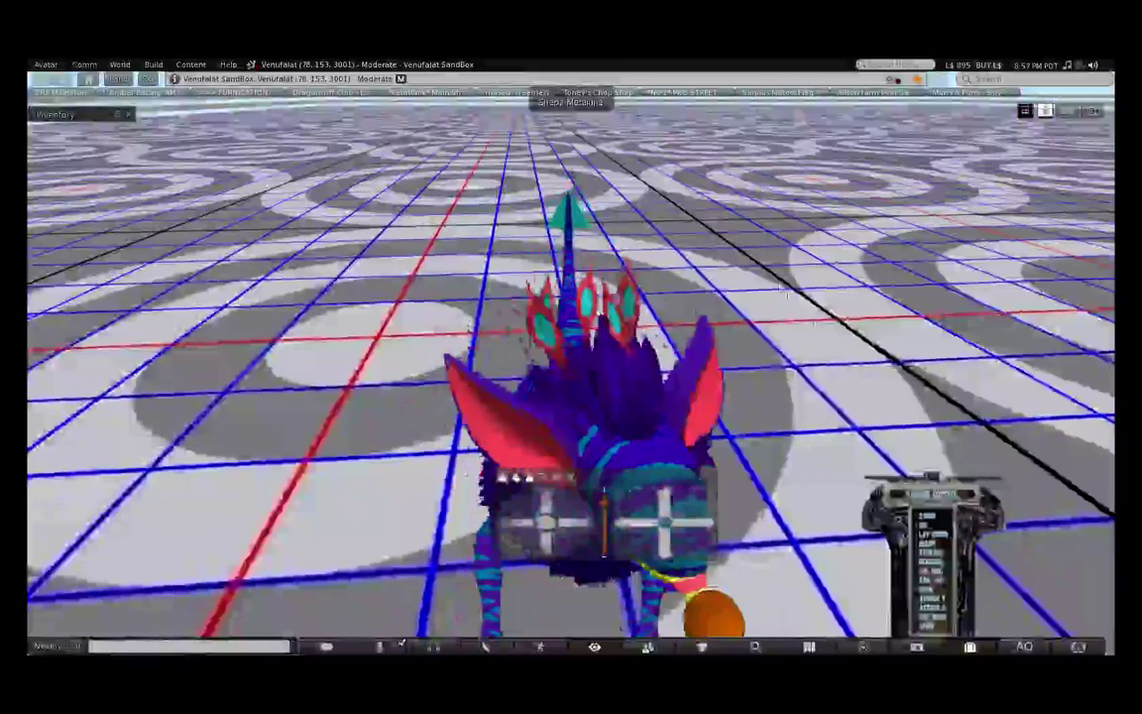
- Switch the camera to the over-the-shoulder side view preset and walk the avatar around the sandbox with several turns
{"action": "left_click", "coordinate": [518, 482]}
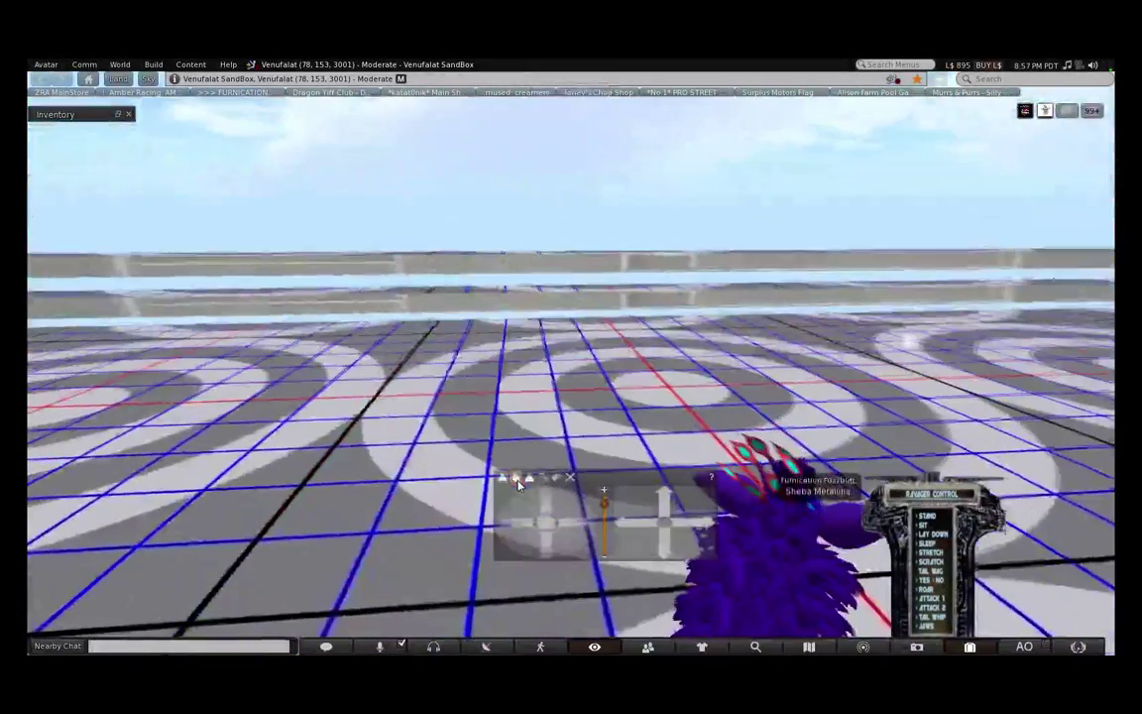
{"action": "key", "text": "Left"}
{"action": "key", "text": "Up"}
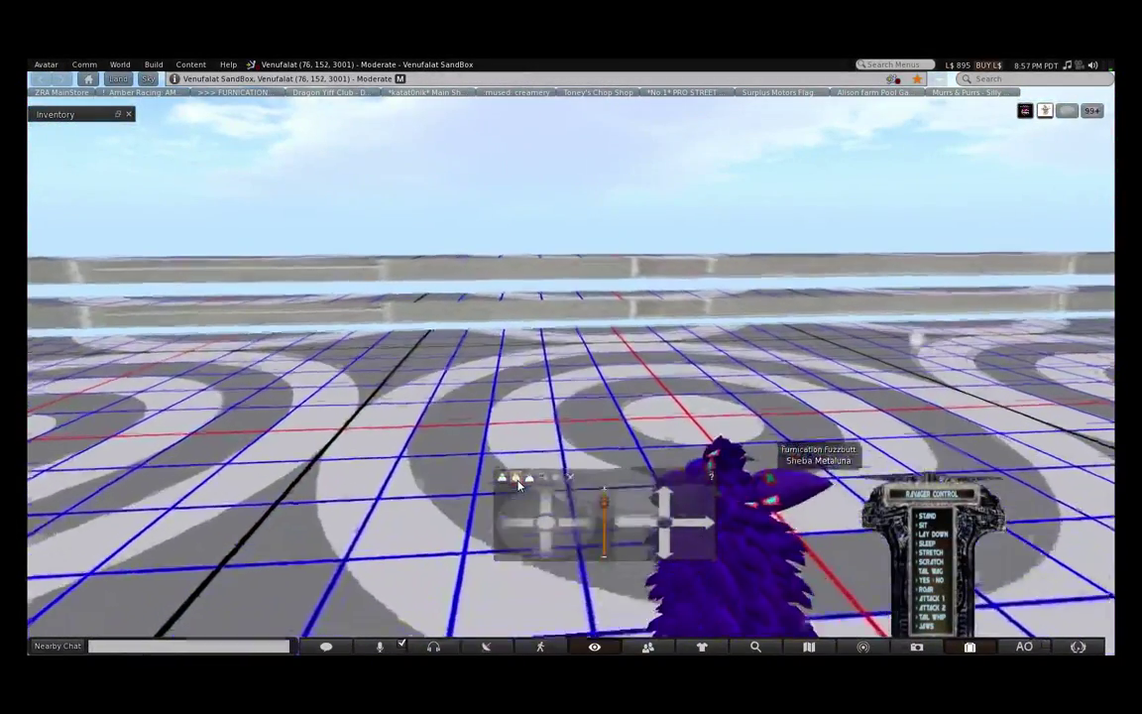
{"action": "key", "text": "Right"}
{"action": "key", "text": "Up"}
{"action": "key", "text": "Right"}
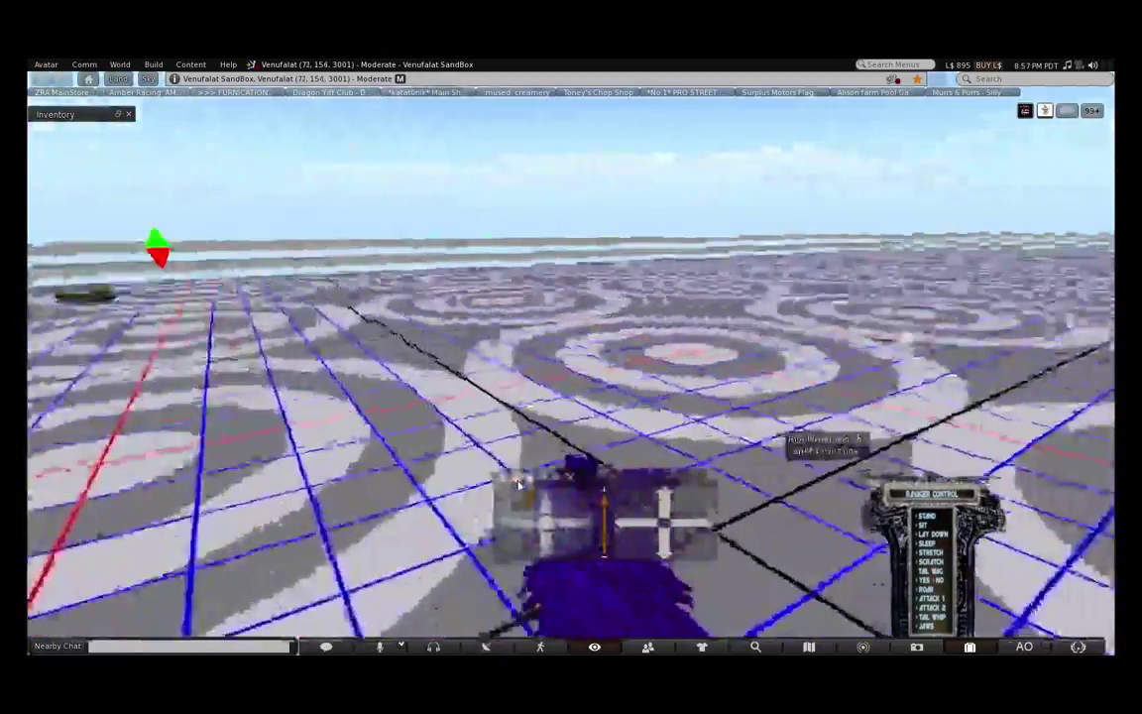
{"action": "key", "text": "Up"}
{"action": "key", "text": "Right"}
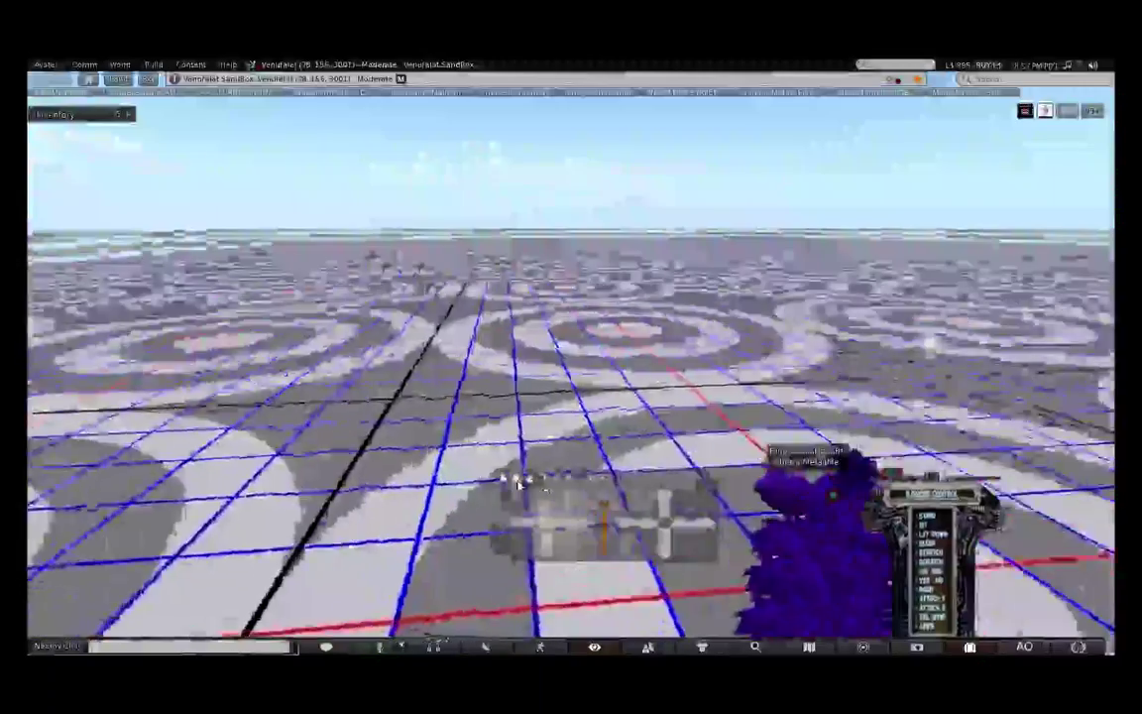
{"action": "key", "text": "Left"}
{"action": "key", "text": "Up"}
{"action": "key", "text": "Right"}
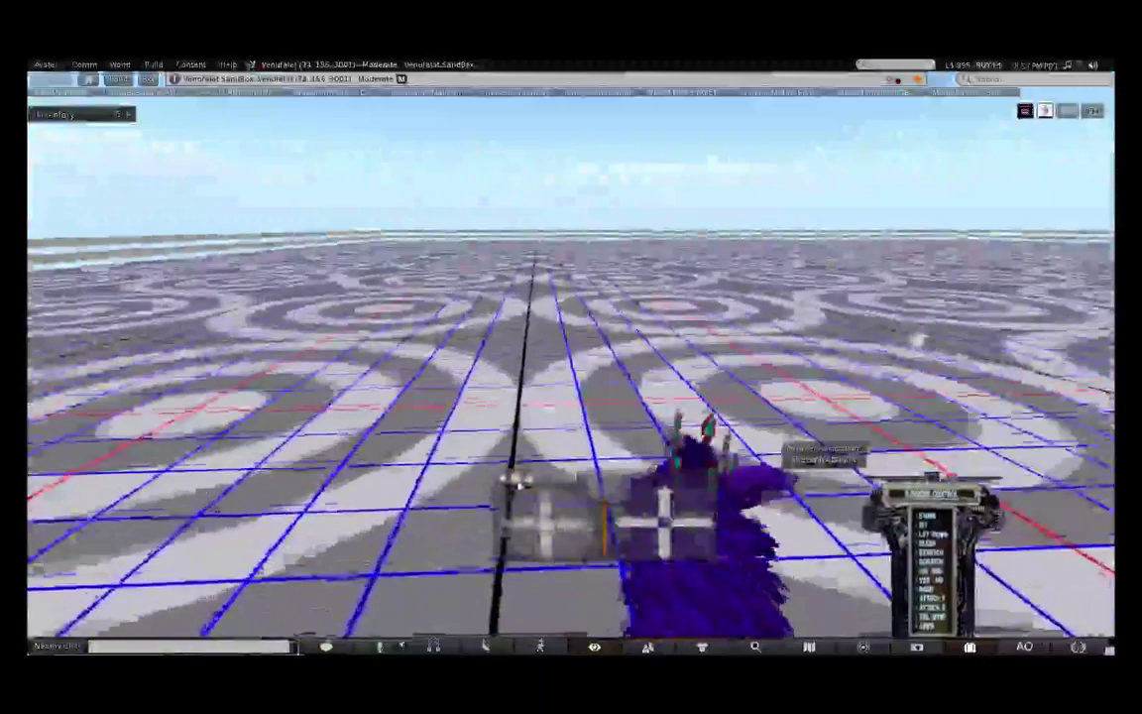
{"action": "key", "text": "Up"}
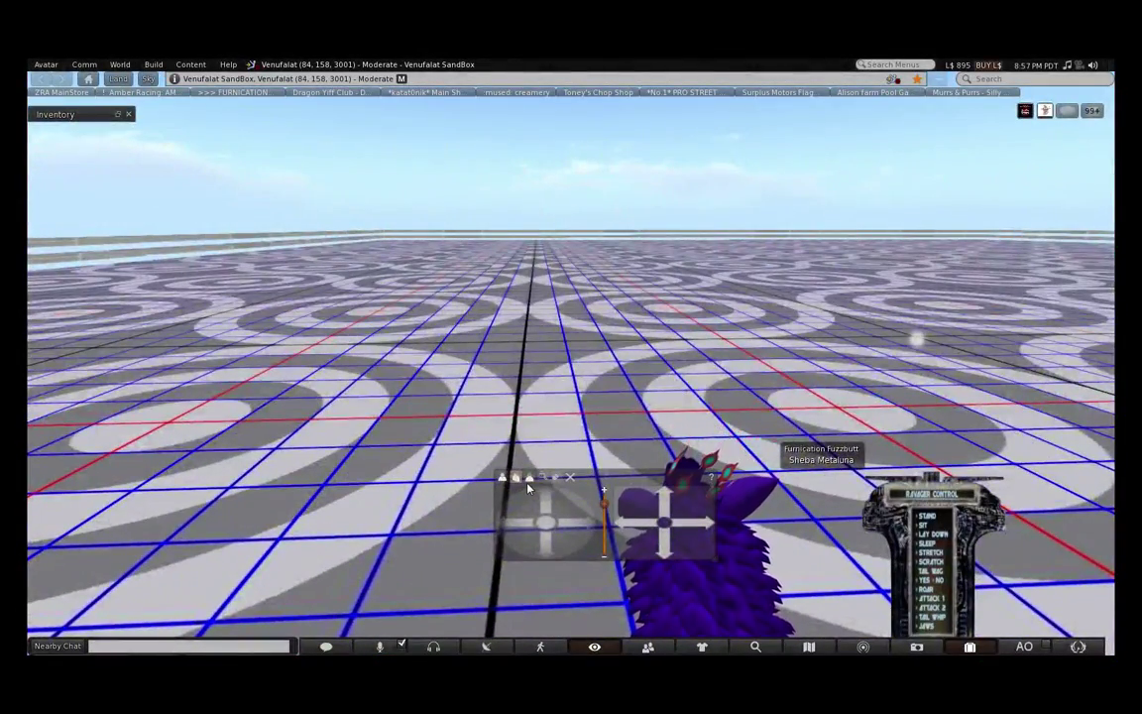
- Switch the camera to the rear view preset and walk the avatar around the sandbox in different directions
{"action": "left_click", "coordinate": [529, 478]}
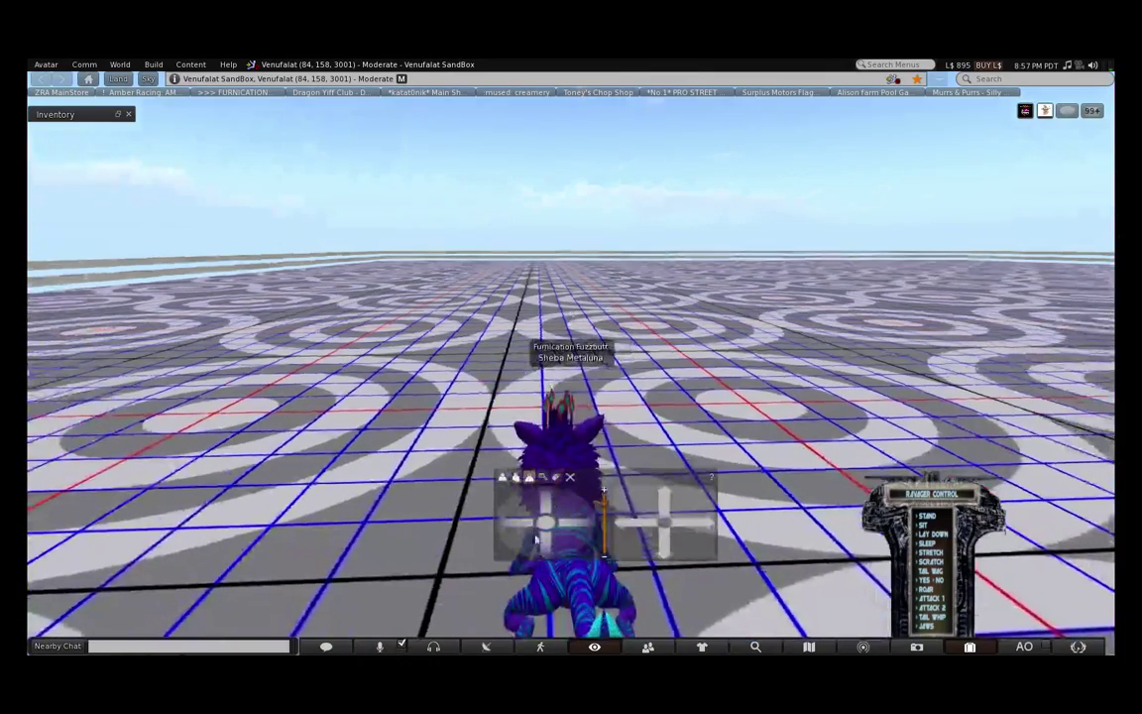
{"action": "key", "text": "Left"}
{"action": "key", "text": "Left"}
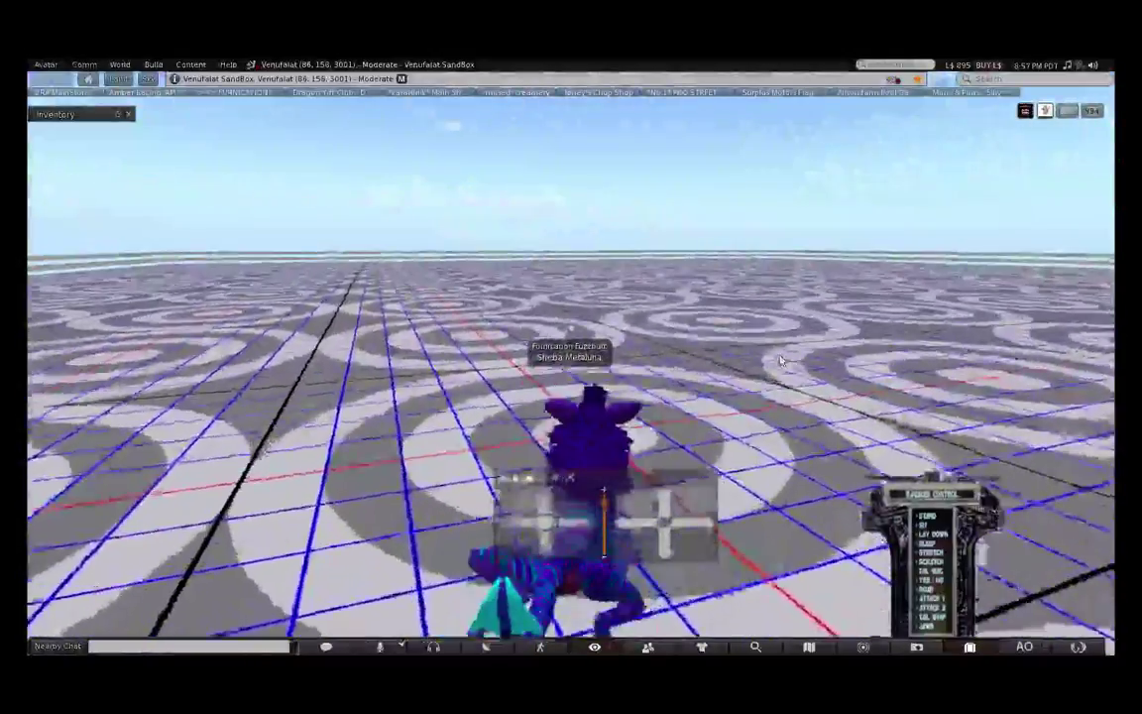
{"action": "key", "text": "Up"}
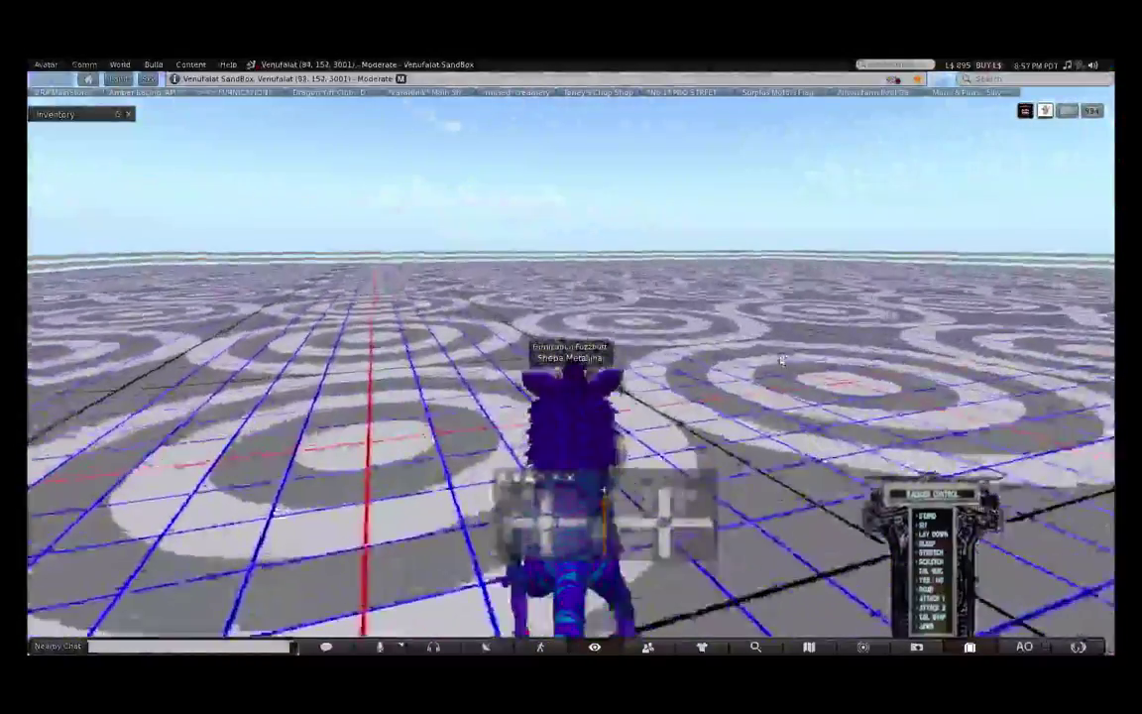
{"action": "key", "text": "Left"}
{"action": "key", "text": "Right"}
{"action": "key", "text": "Left"}
{"action": "key", "text": "Left"}
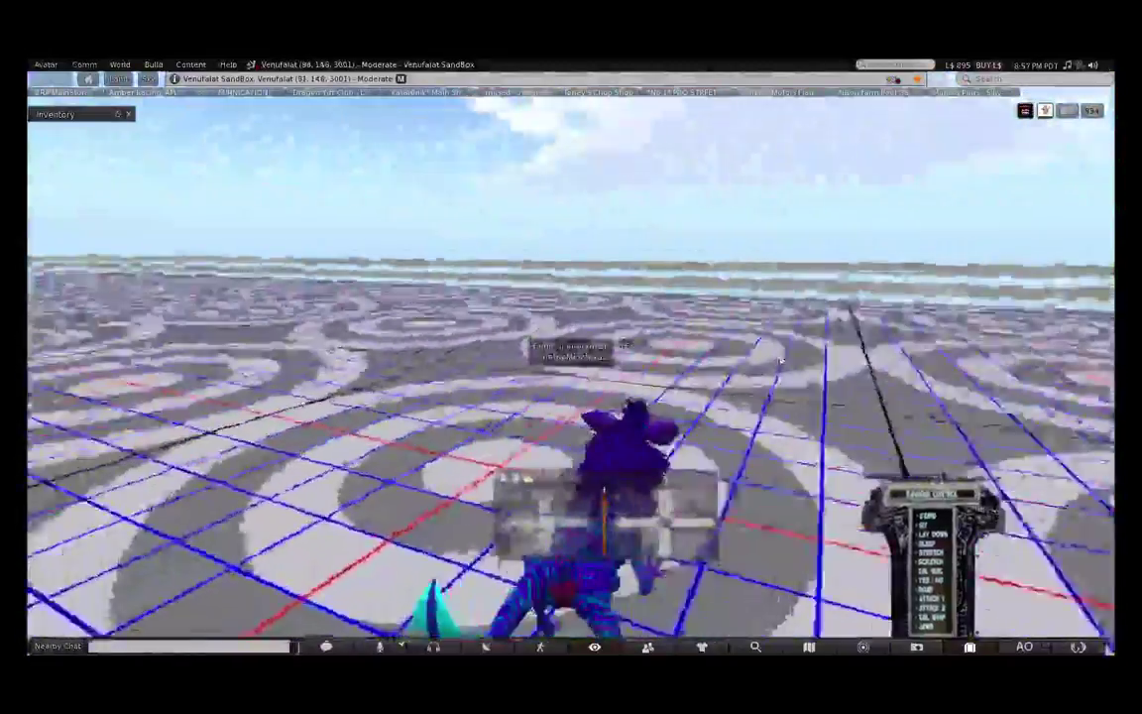
{"action": "key", "text": "Left"}
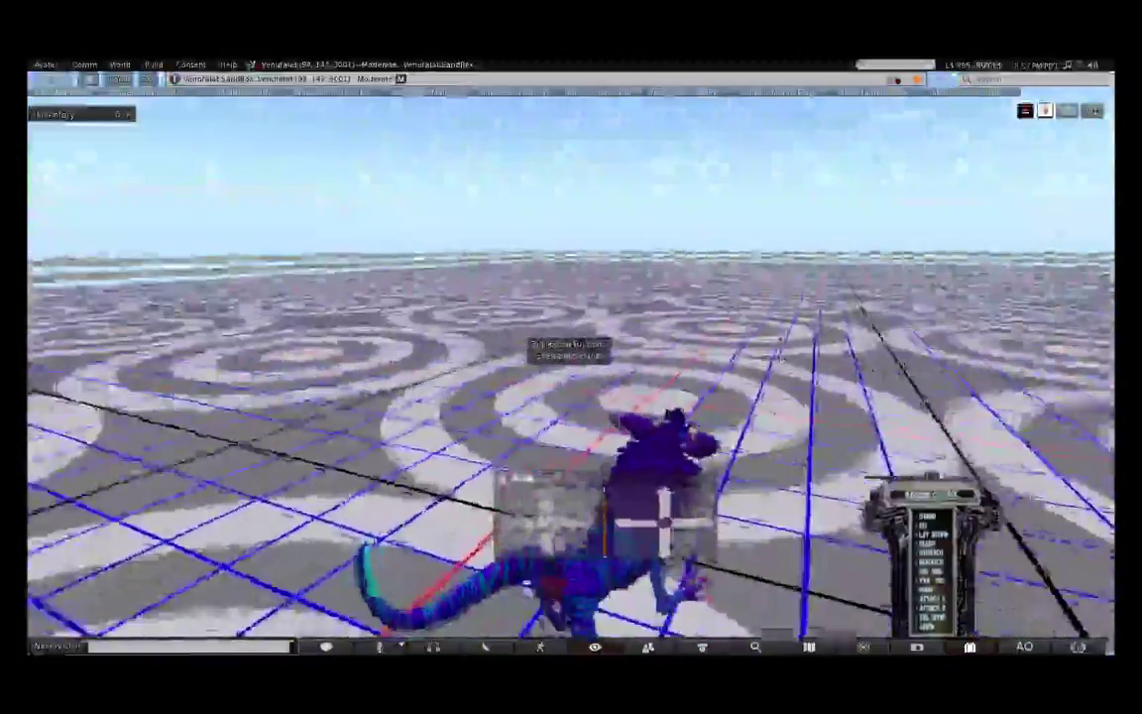
{"action": "key", "text": "Left"}
{"action": "key", "text": "Left"}
{"action": "key", "text": "Down"}
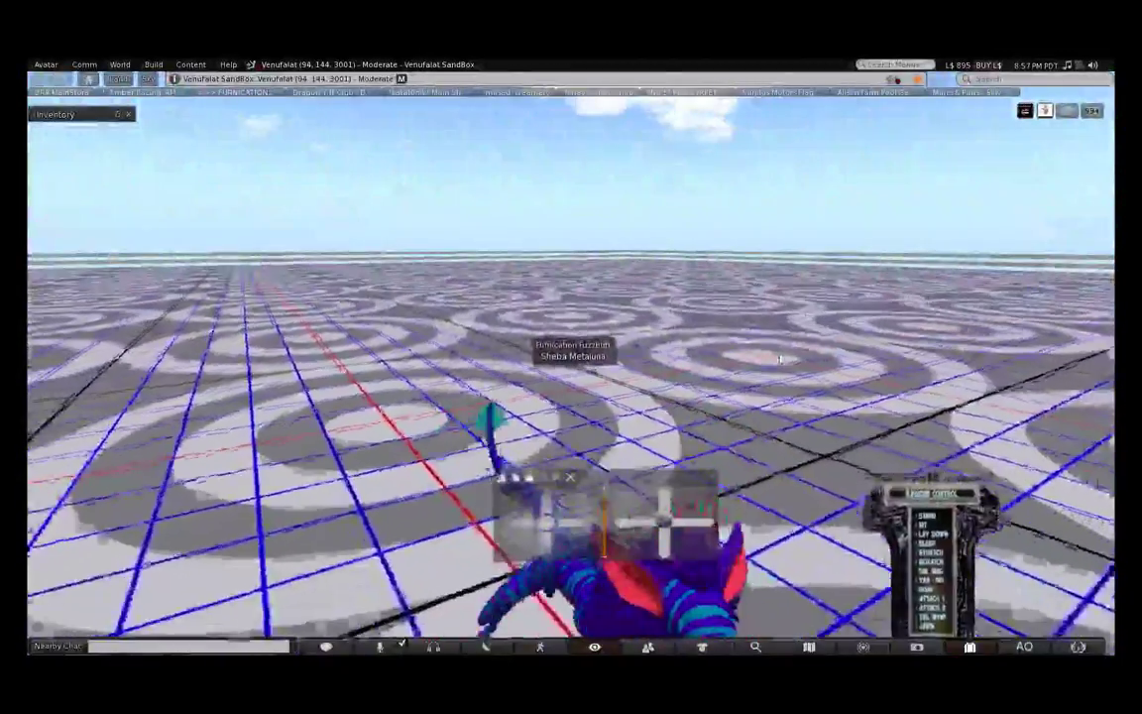
{"action": "key", "text": "Up"}
{"action": "key", "text": "Up"}
{"action": "key", "text": "Right"}
{"action": "key", "text": "Up"}
{"action": "key", "text": "Right"}
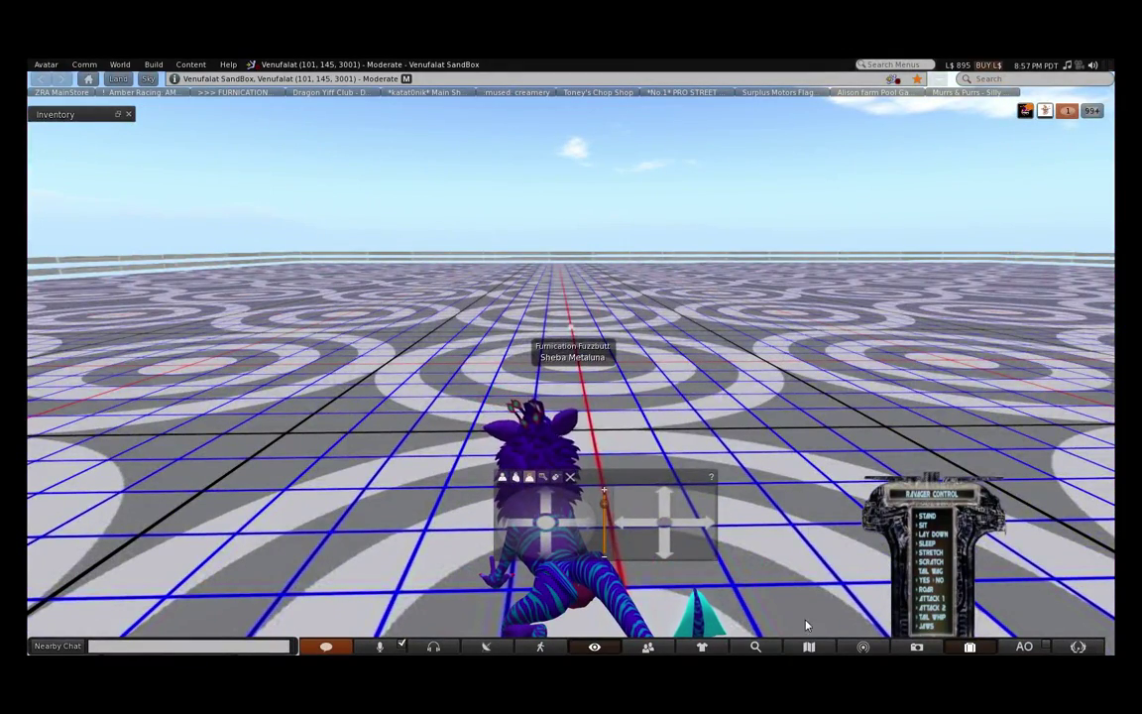
- Edit the Ravager HUD attachment, lower it until only its header remains in view, and finish editing
{"action": "right_click", "coordinate": [937, 511]}
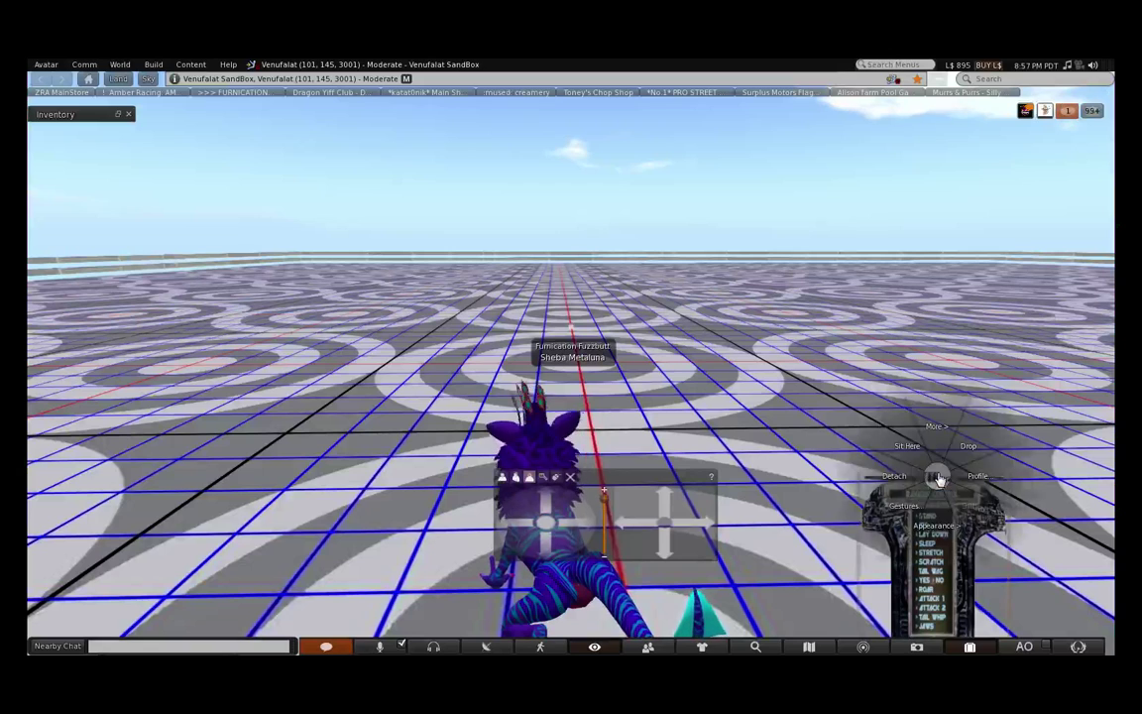
{"action": "left_click", "coordinate": [863, 452]}
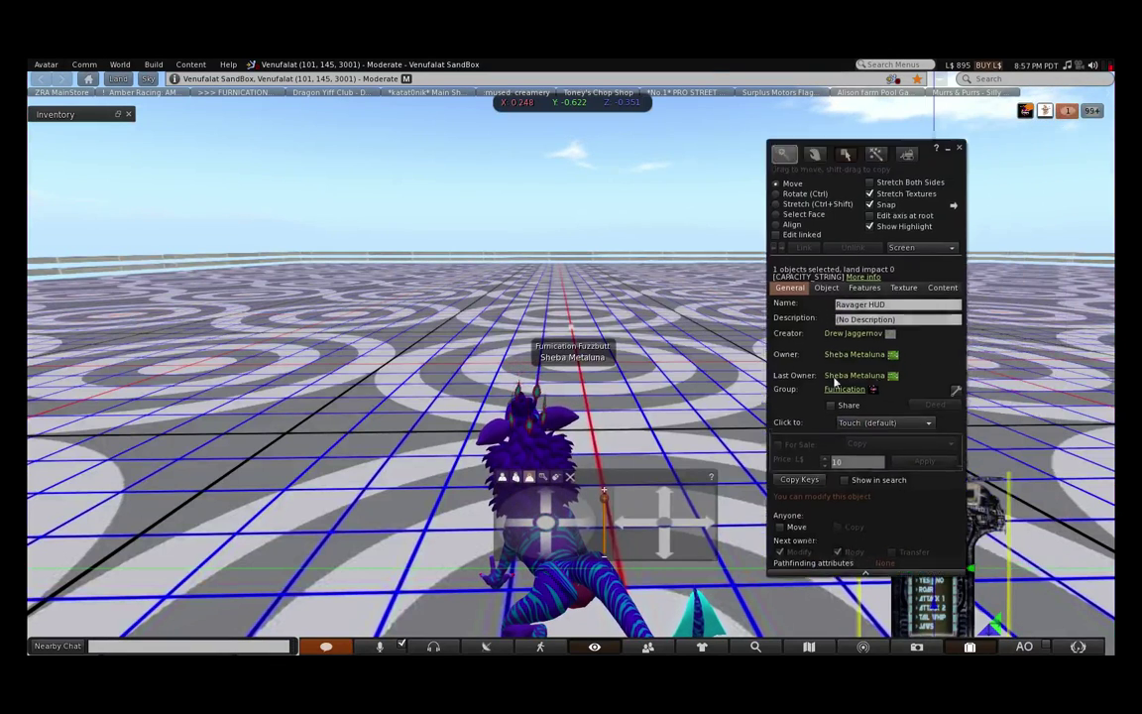
{"action": "left_click_drag", "start_coordinate": [944, 542], "coordinate": [957, 656]}
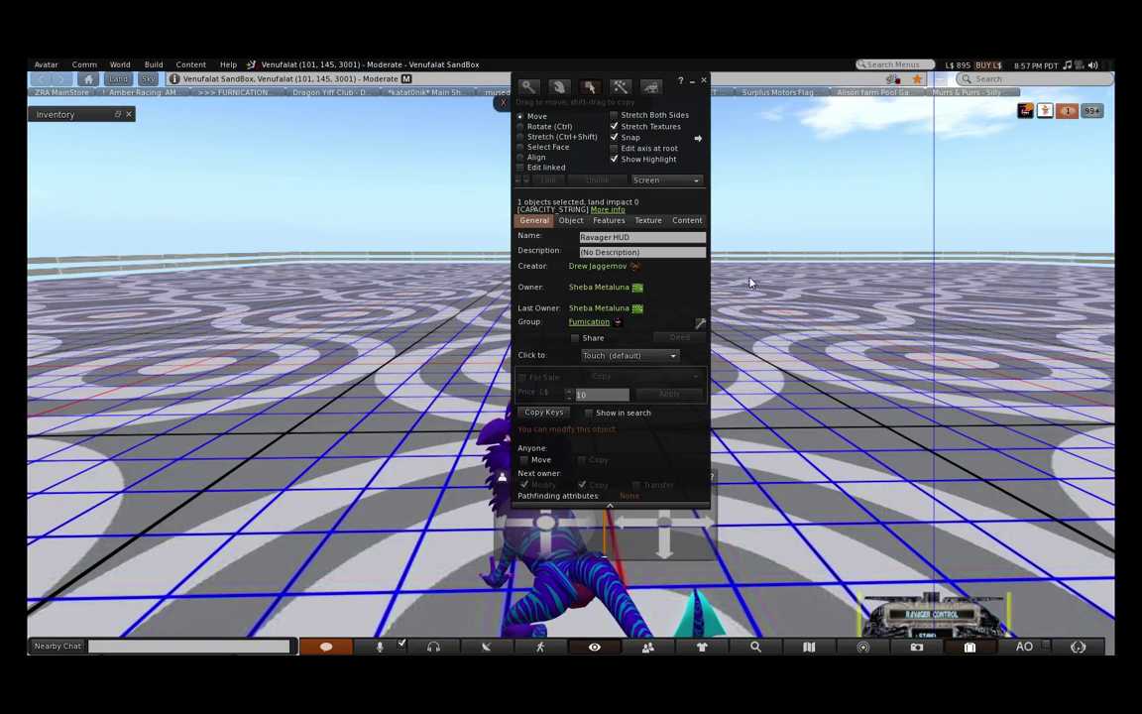
{"action": "left_click", "coordinate": [704, 82]}
- Orbit the camera around the avatar and move the camera controls clear of its body
{"action": "left_click", "coordinate": [577, 522]}
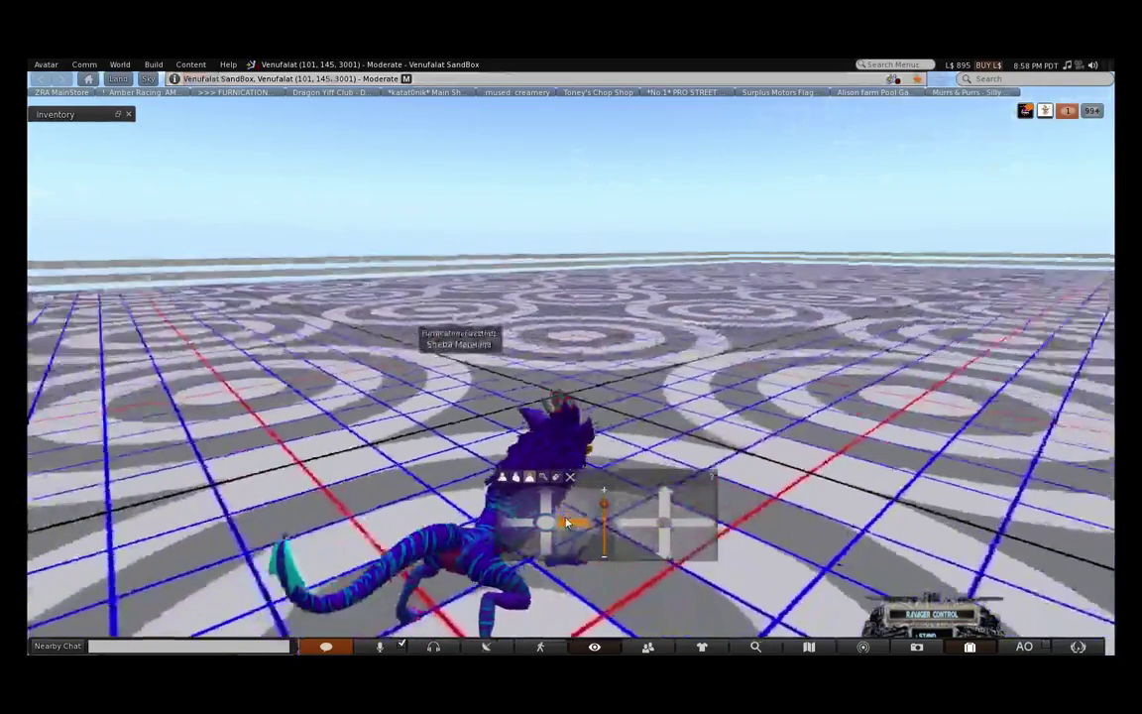
{"action": "left_click_drag", "start_coordinate": [611, 478], "coordinate": [727, 563]}
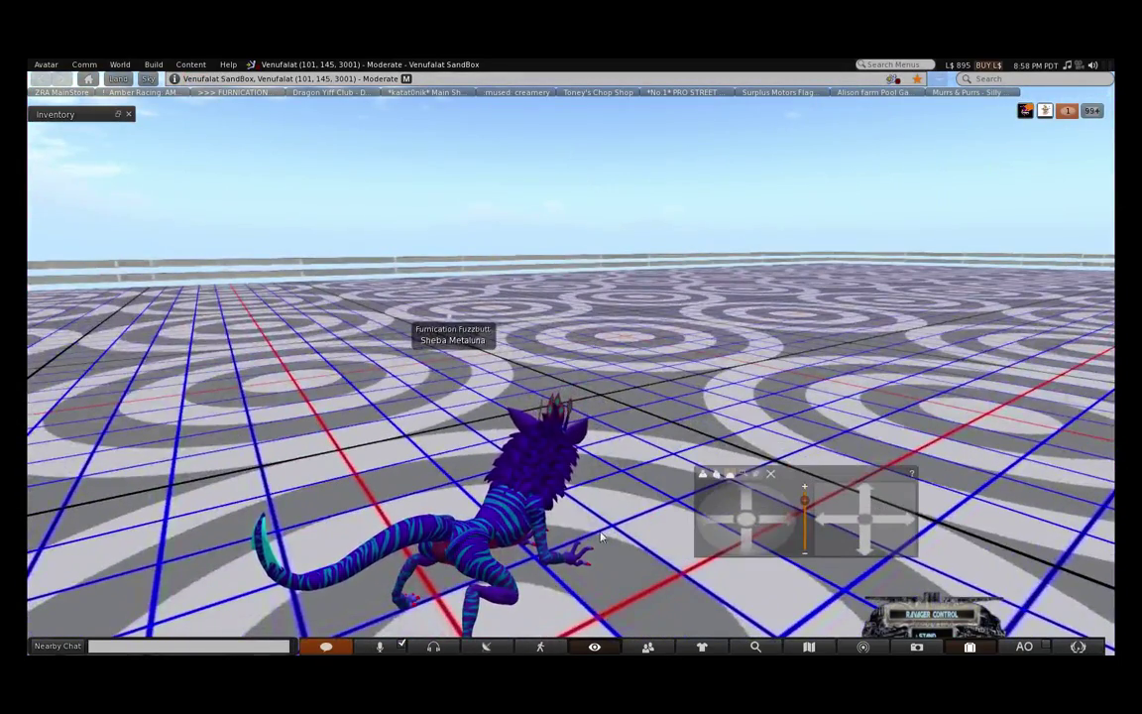
{"action": "left_click_drag", "start_coordinate": [807, 471], "coordinate": [761, 433]}
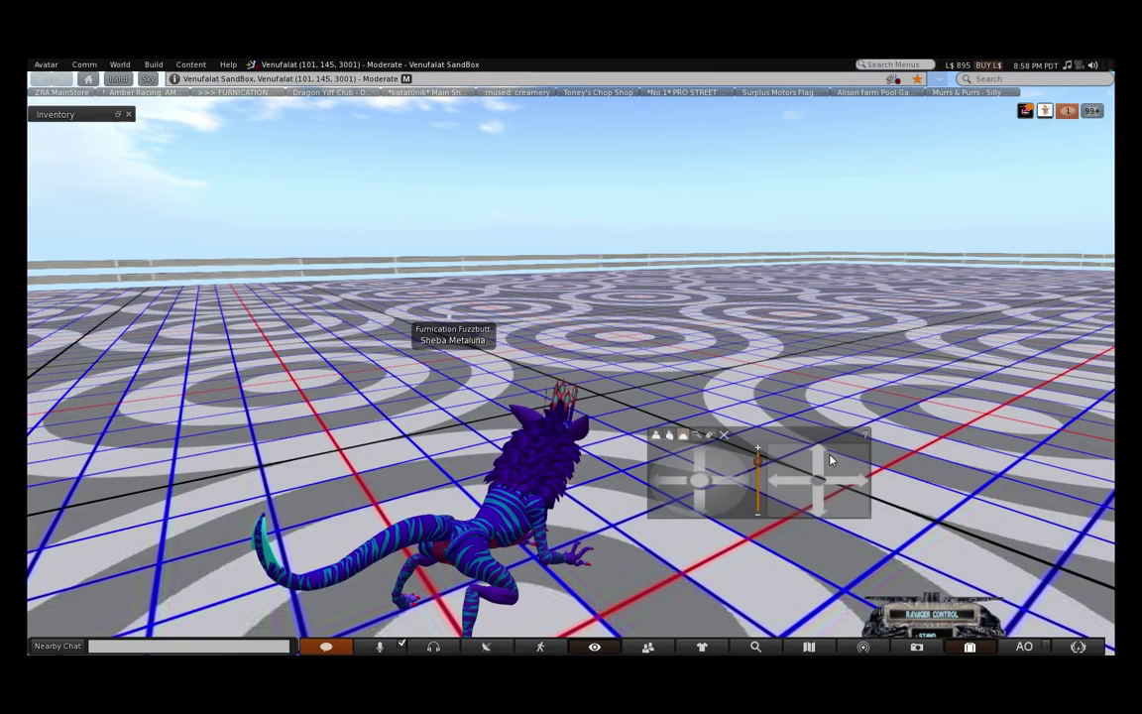
- Orbit the camera sideways, up and down around the avatar to view it from different angles
{"action": "mouse_move", "coordinate": [740, 505]}
{"action": "left_mouse_down"}
{"action": "mouse_move", "coordinate": [692, 511]}
{"action": "mouse_move", "coordinate": [734, 481]}
{"action": "left_mouse_up"}
{"action": "left_click", "coordinate": [700, 508]}
{"action": "left_click", "coordinate": [734, 481]}
{"action": "left_click", "coordinate": [668, 483]}
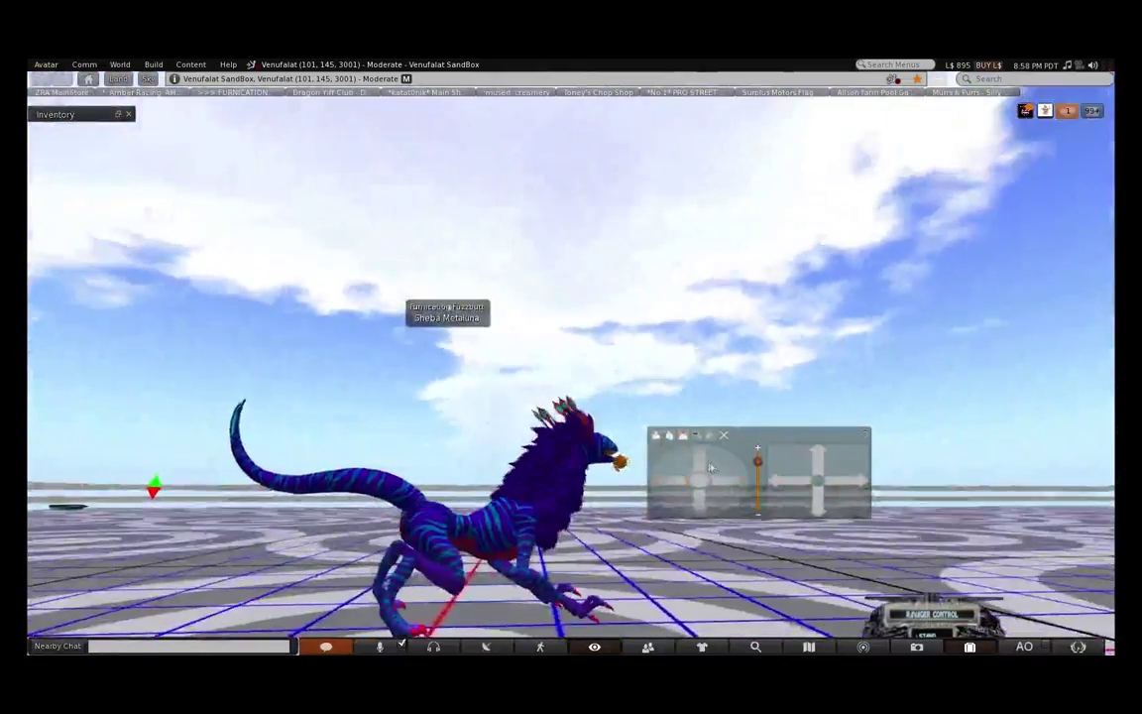
{"action": "left_click", "coordinate": [701, 456]}
{"action": "left_click", "coordinate": [702, 504]}
{"action": "left_click_drag", "start_coordinate": [660, 491], "coordinate": [700, 494]}
- Pan the camera in several directions, and orbit it around the off-centre avatar
{"action": "left_click_drag", "start_coordinate": [821, 461], "coordinate": [765, 510]}
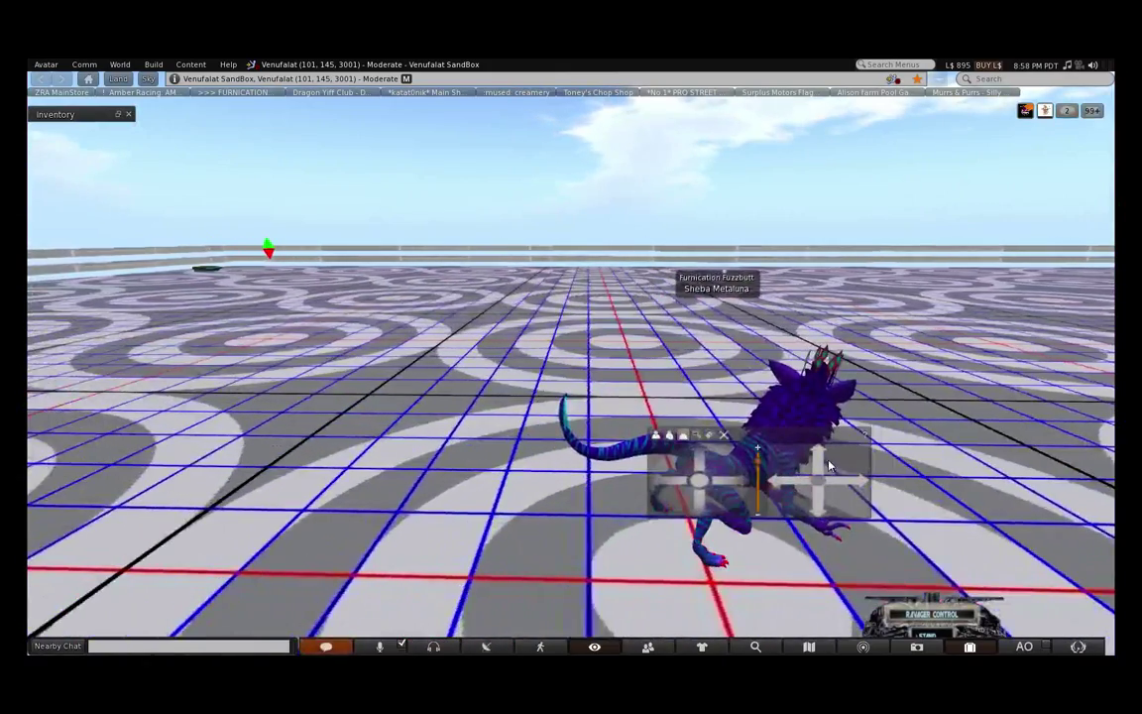
{"action": "left_click_drag", "start_coordinate": [830, 466], "coordinate": [787, 485]}
{"action": "left_click_drag", "start_coordinate": [706, 481], "coordinate": [716, 483]}
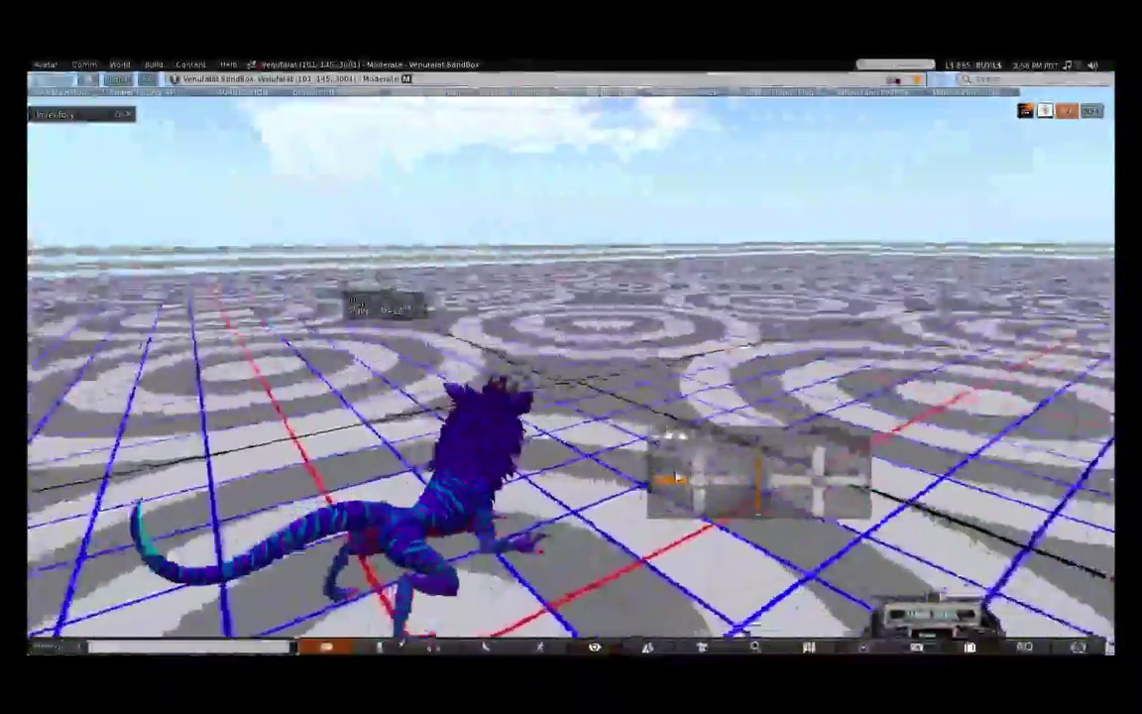
{"action": "key", "text": "Left"}
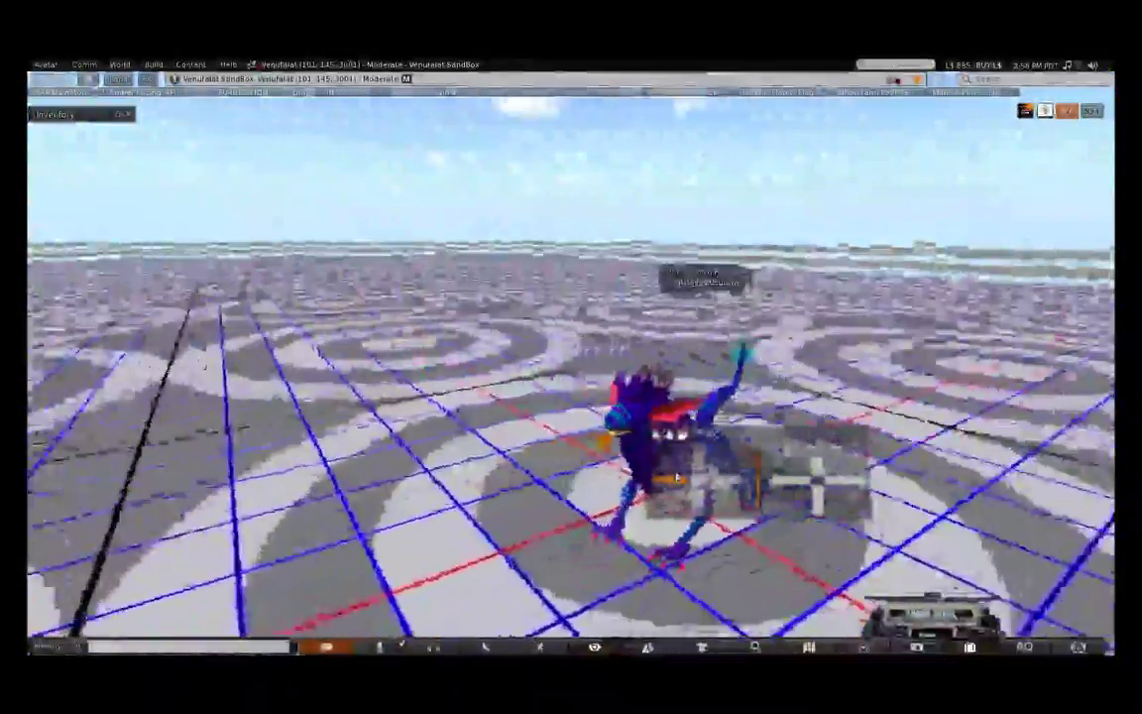
{"action": "key", "text": "Left"}
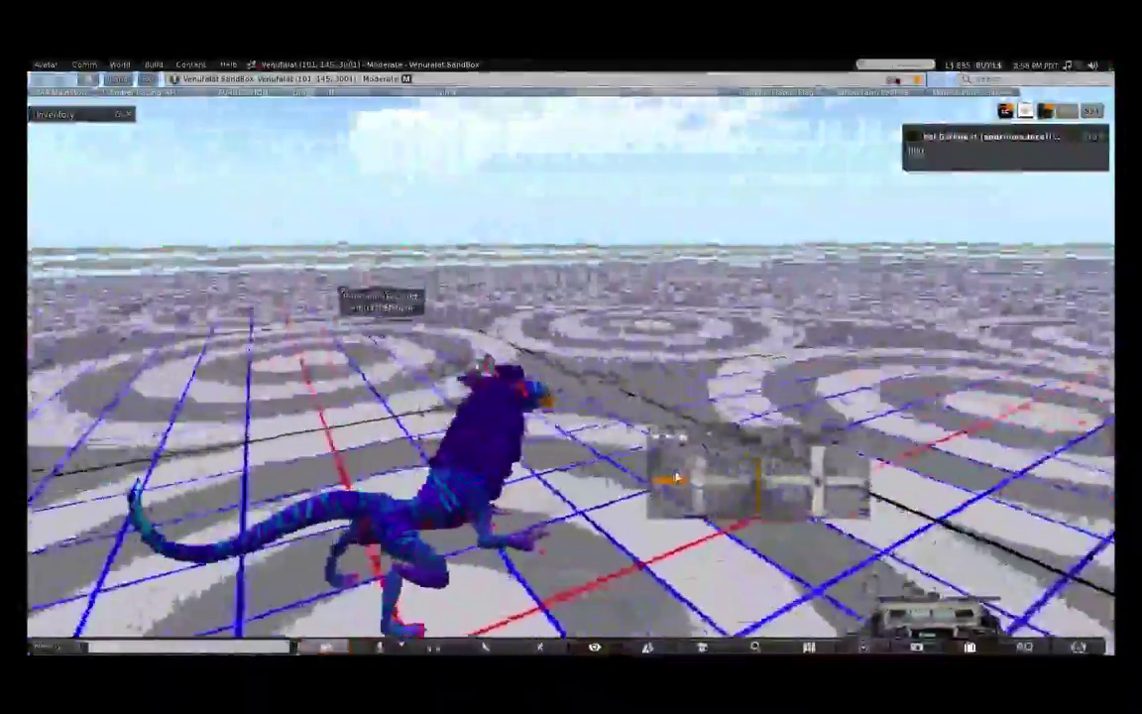
- Orbit the camera around the avatar in both directions, dismissing the chat notification
{"action": "key", "text": "Left"}
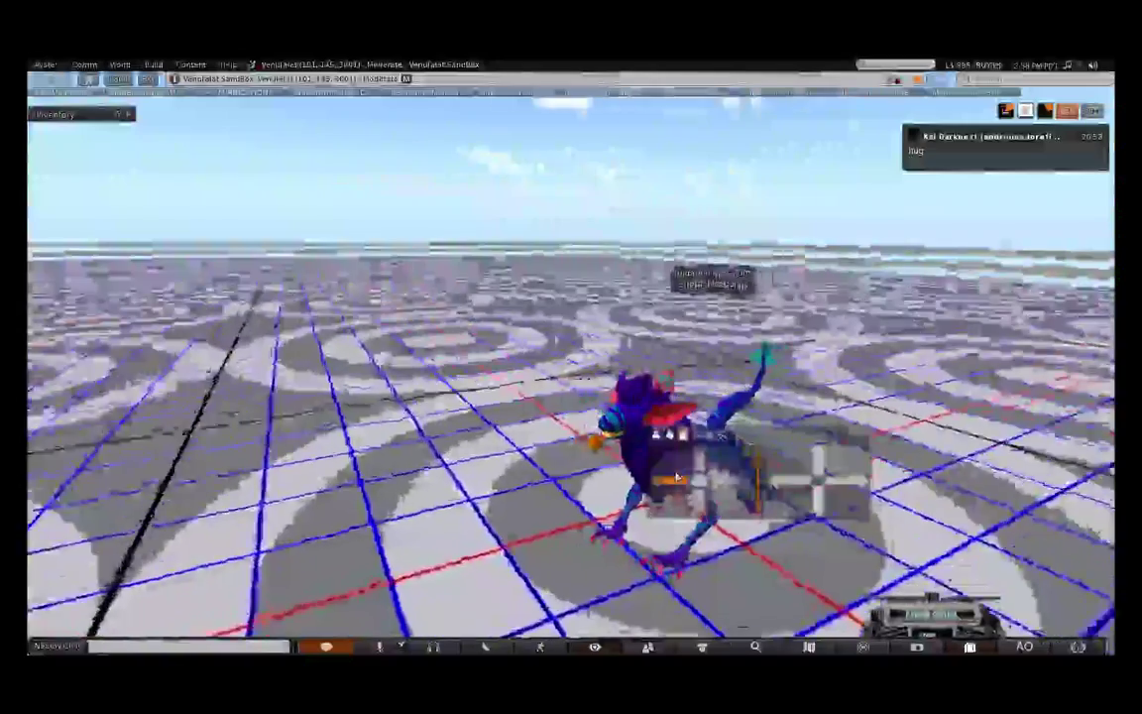
{"action": "key", "text": "Left"}
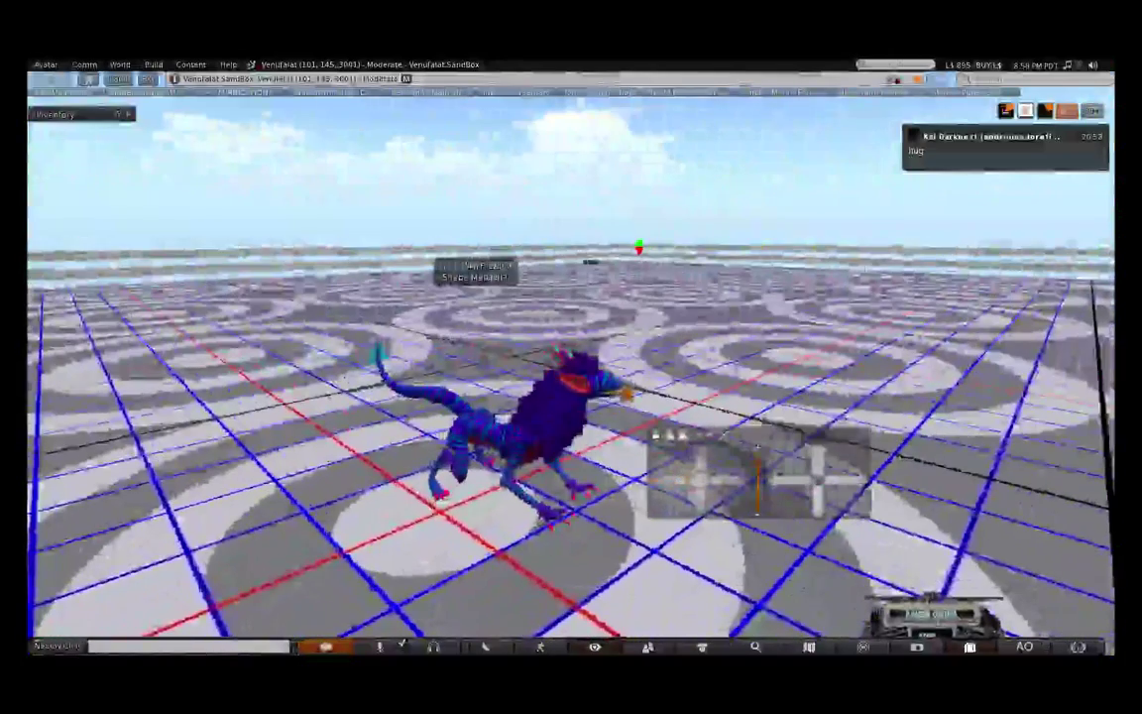
{"action": "left_click", "coordinate": [1106, 127]}
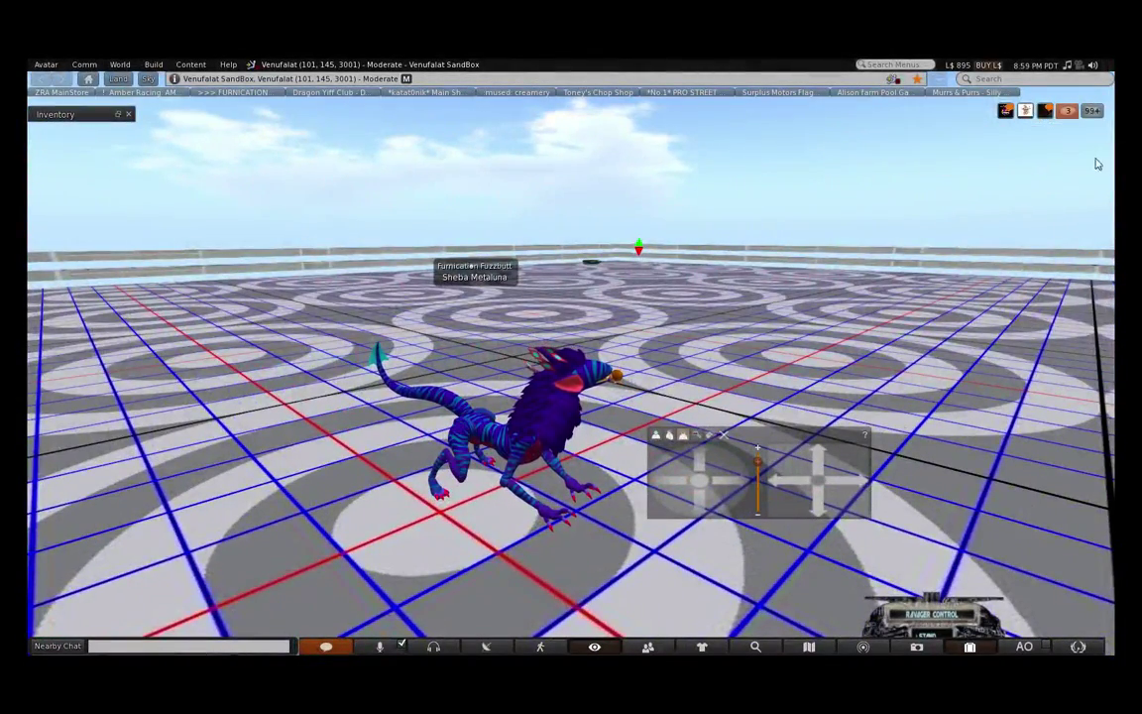
{"action": "left_click", "coordinate": [732, 484]}
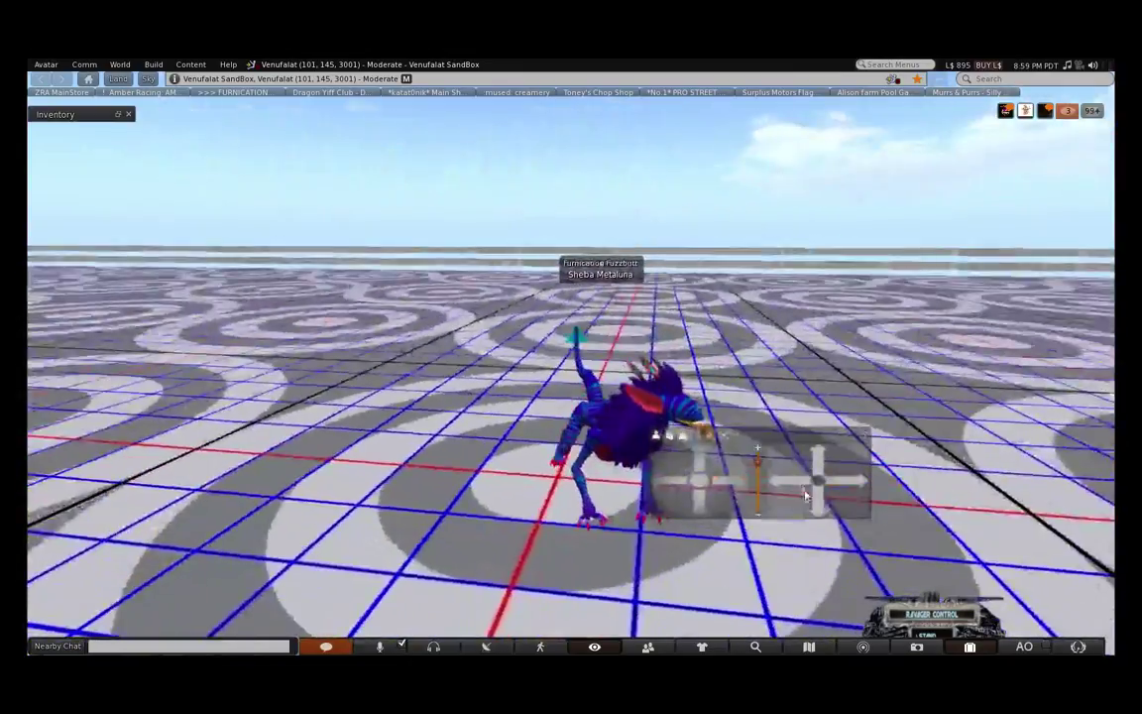
{"action": "left_click", "coordinate": [726, 483]}
{"action": "left_click", "coordinate": [725, 485]}
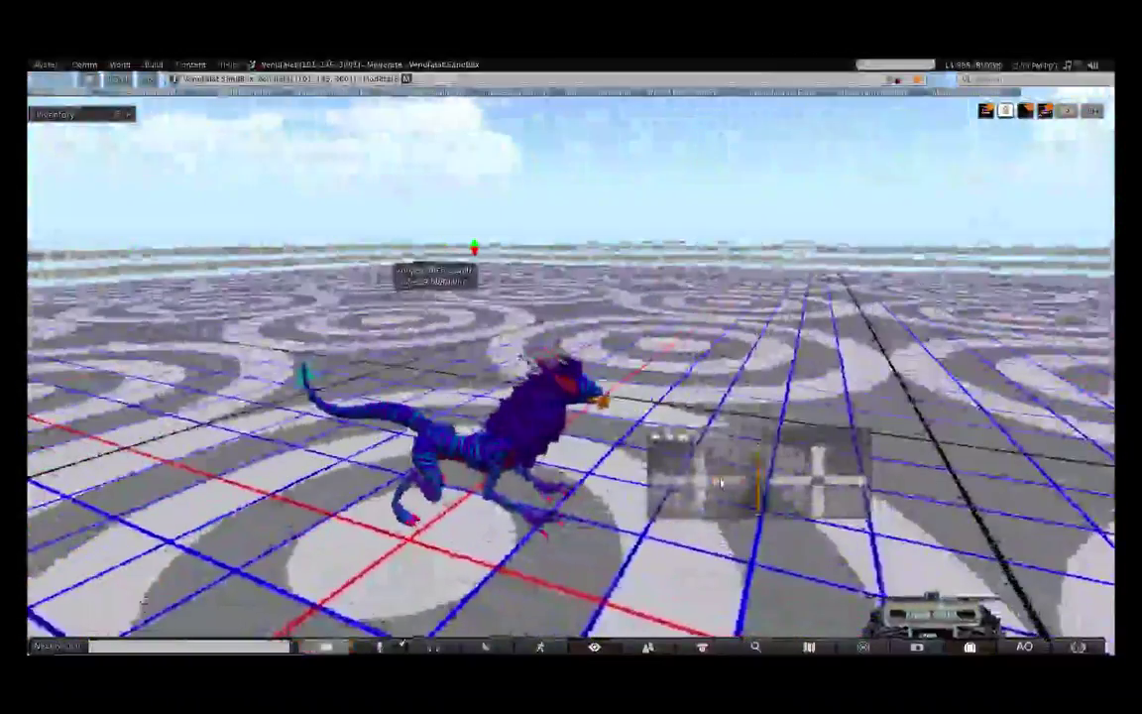
- Orbit and pan the camera around the avatar, and move the camera controls lower, clear of the avatar's body
{"action": "left_click", "coordinate": [702, 504]}
{"action": "left_click_drag", "start_coordinate": [684, 481], "coordinate": [685, 481]}
{"action": "left_click_drag", "start_coordinate": [843, 480], "coordinate": [866, 483]}
{"action": "left_click_drag", "start_coordinate": [757, 438], "coordinate": [760, 549]}
{"action": "mouse_move", "coordinate": [684, 604]}
{"action": "left_mouse_down"}
{"action": "mouse_move", "coordinate": [691, 569]}
{"action": "mouse_move", "coordinate": [702, 615]}
{"action": "left_mouse_up"}
{"action": "left_click", "coordinate": [795, 568]}
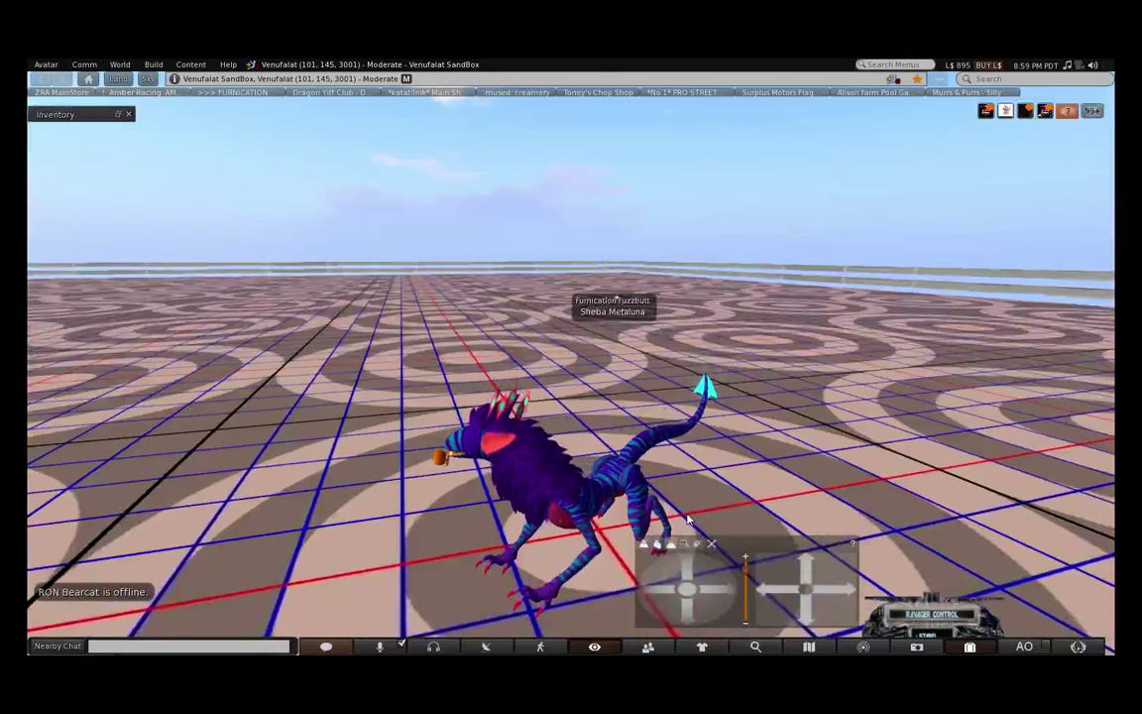
- Return the camera behind the avatar, raise the camera controls, and pan down until the avatar's feet are in view
{"action": "left_click", "coordinate": [711, 546]}
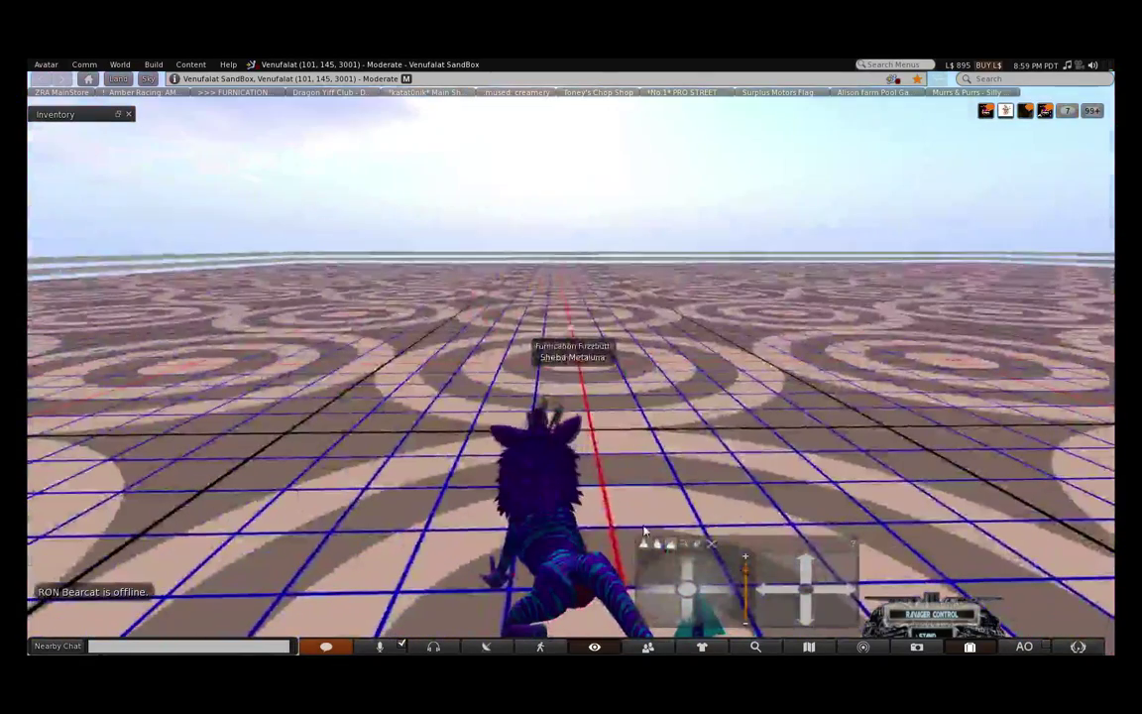
{"action": "left_click_drag", "start_coordinate": [757, 539], "coordinate": [747, 444]}
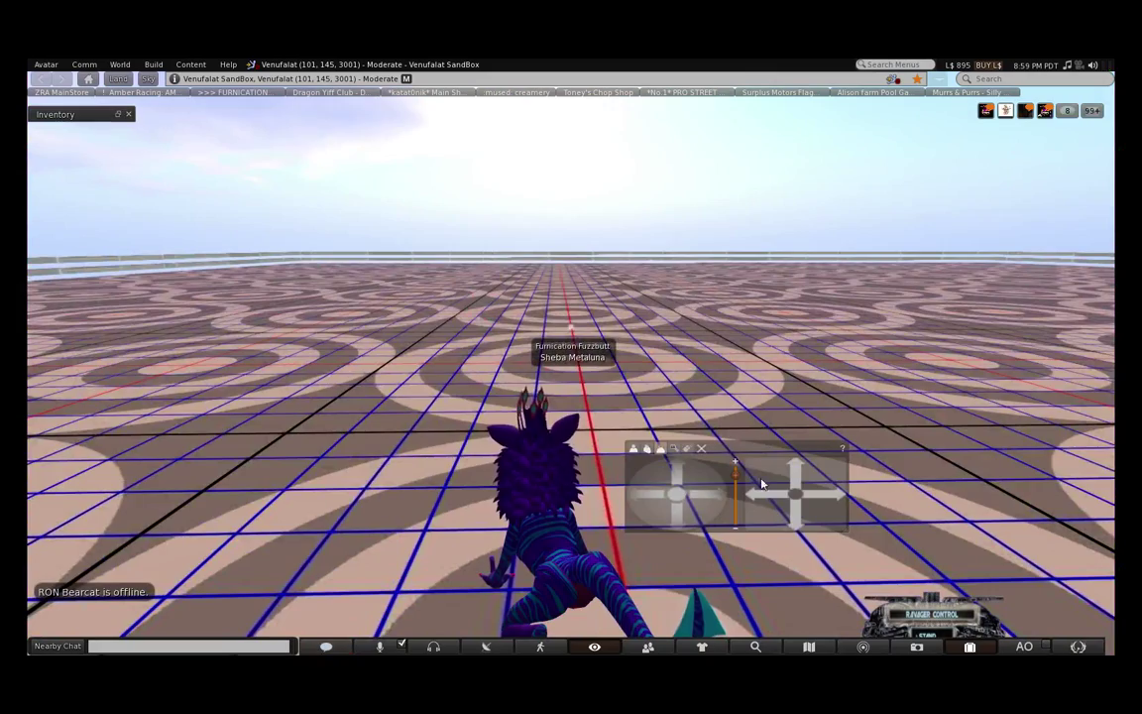
{"action": "left_click", "coordinate": [784, 513]}
{"action": "left_click", "coordinate": [784, 515]}
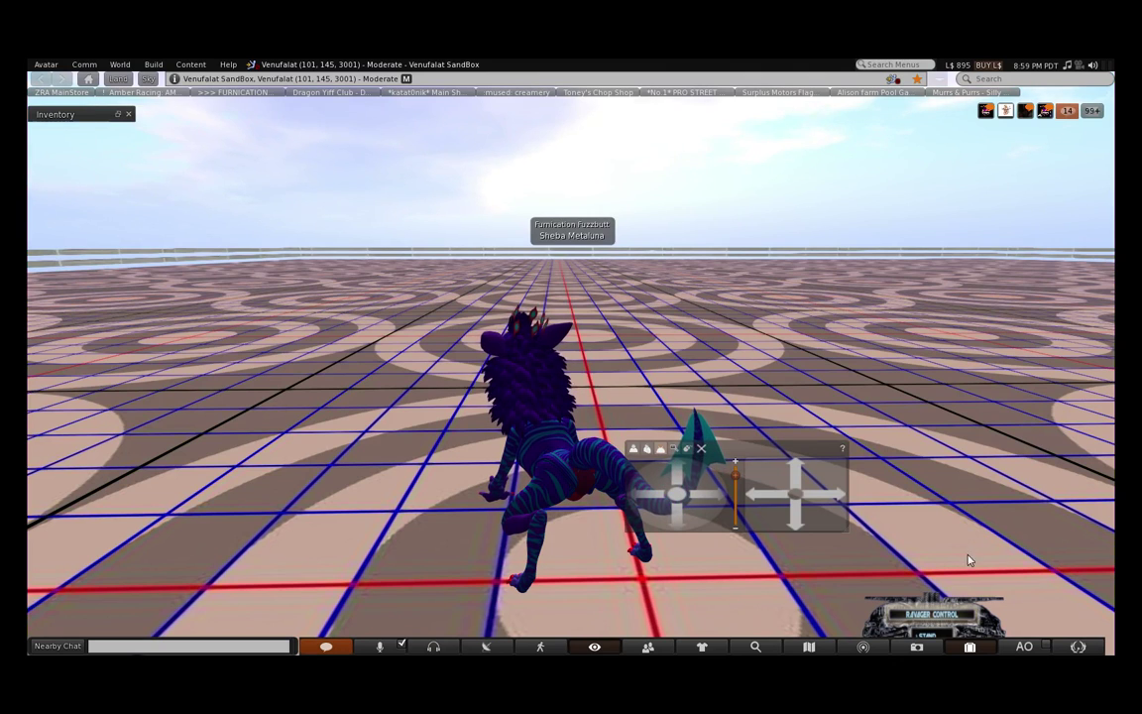
- Restore the Inventory window and filter its contents to landmarks only
{"action": "left_click", "coordinate": [956, 642]}
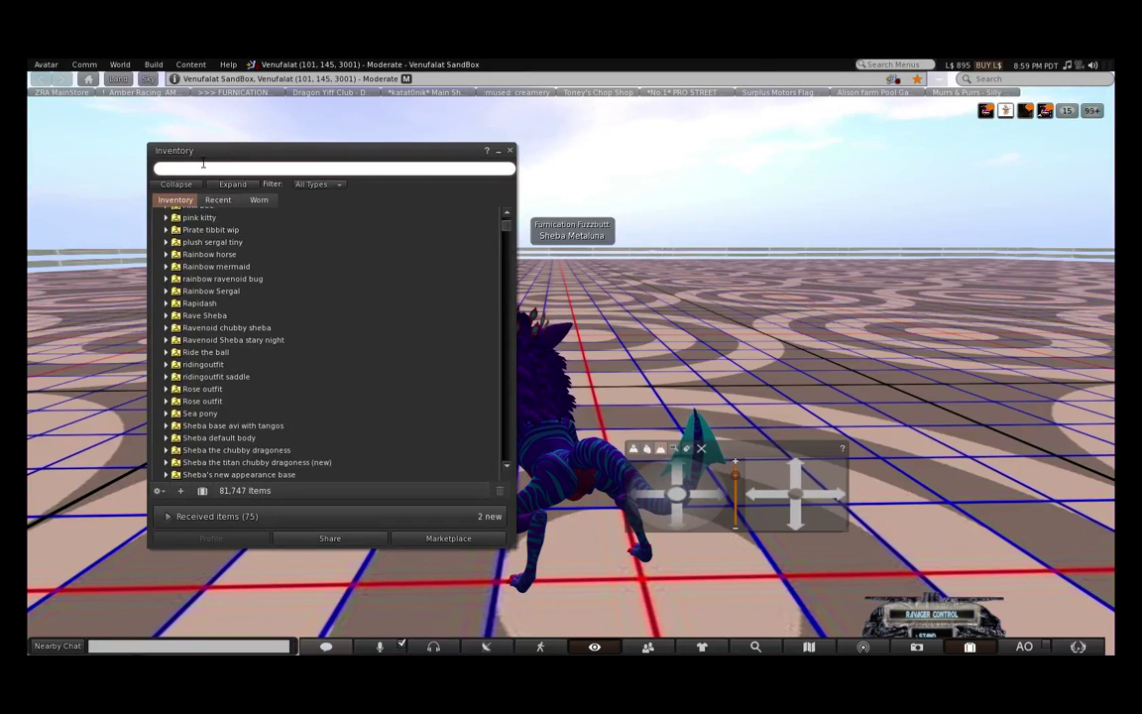
{"action": "scroll", "coordinate": [246, 359], "scroll_direction": "up", "scroll_amount": 5}
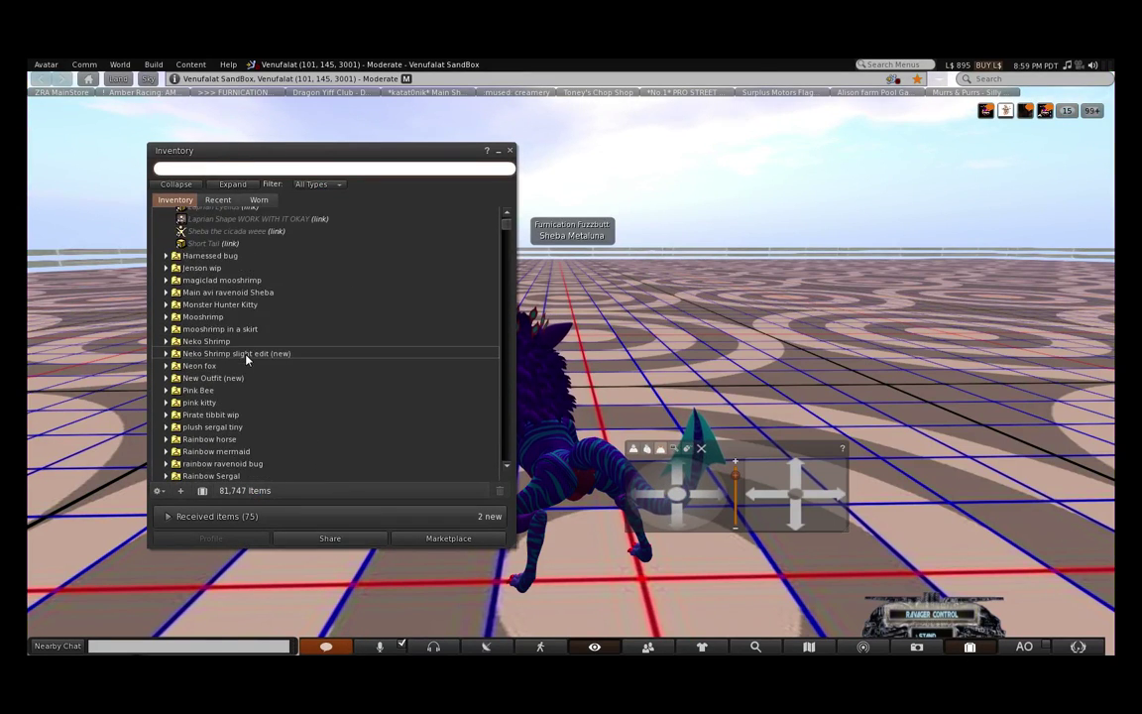
{"action": "scroll", "coordinate": [247, 360], "scroll_direction": "up", "scroll_amount": 3}
{"action": "left_click", "coordinate": [338, 184]}
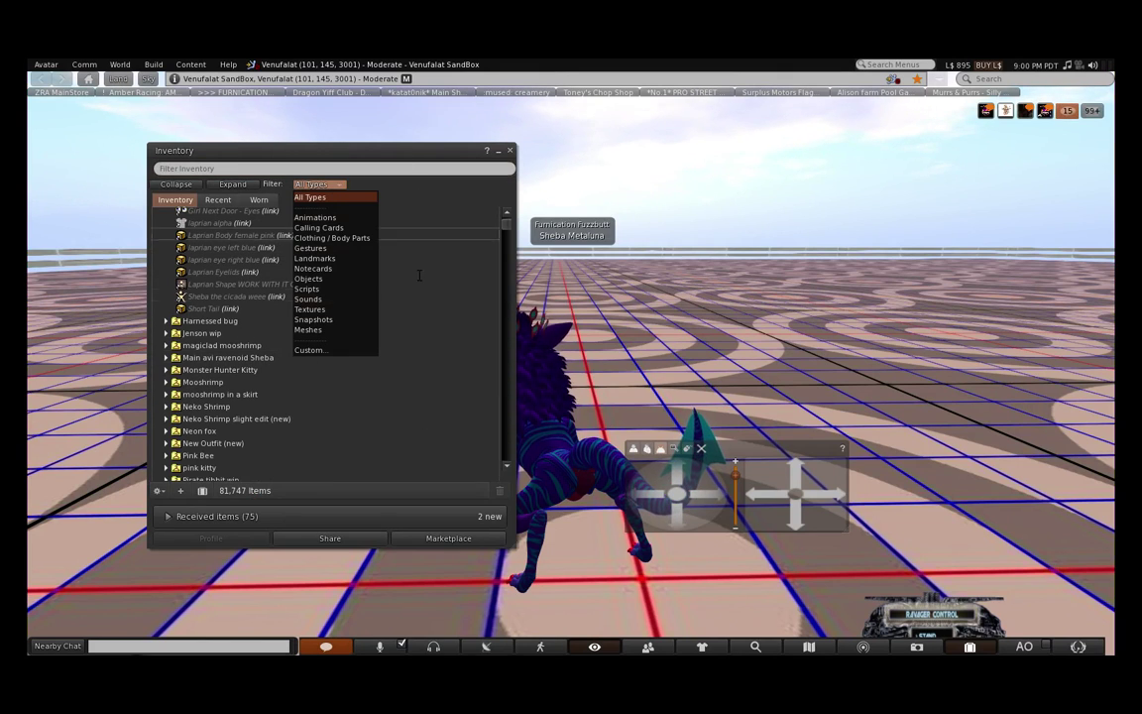
{"action": "left_click", "coordinate": [307, 257]}
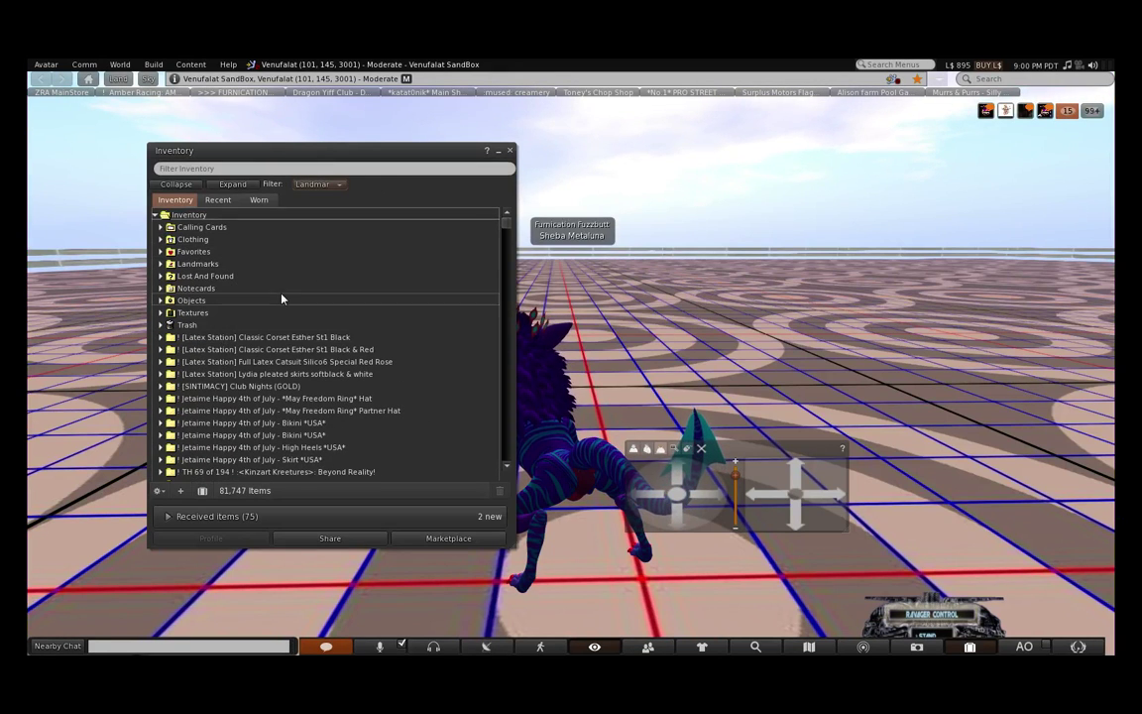
- Look inside the Objects and Textures folders, then collapse the Inventory folder and put the window away
{"action": "left_click", "coordinate": [161, 313]}
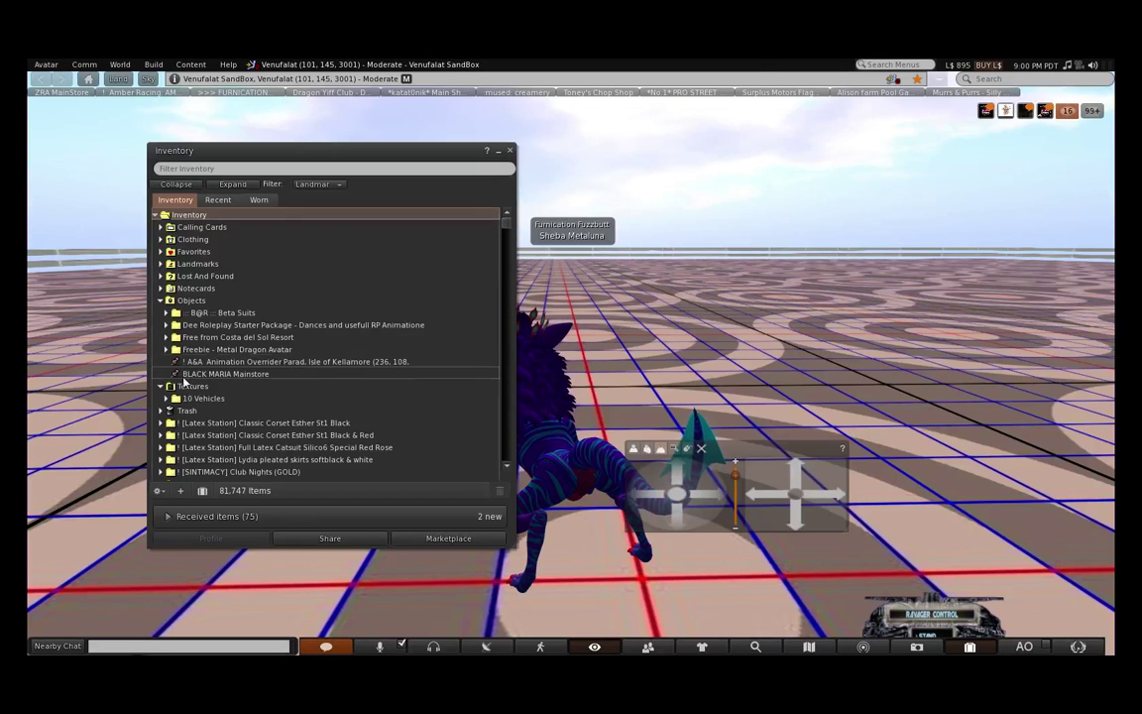
{"action": "left_click", "coordinate": [161, 300]}
{"action": "left_click", "coordinate": [157, 215]}
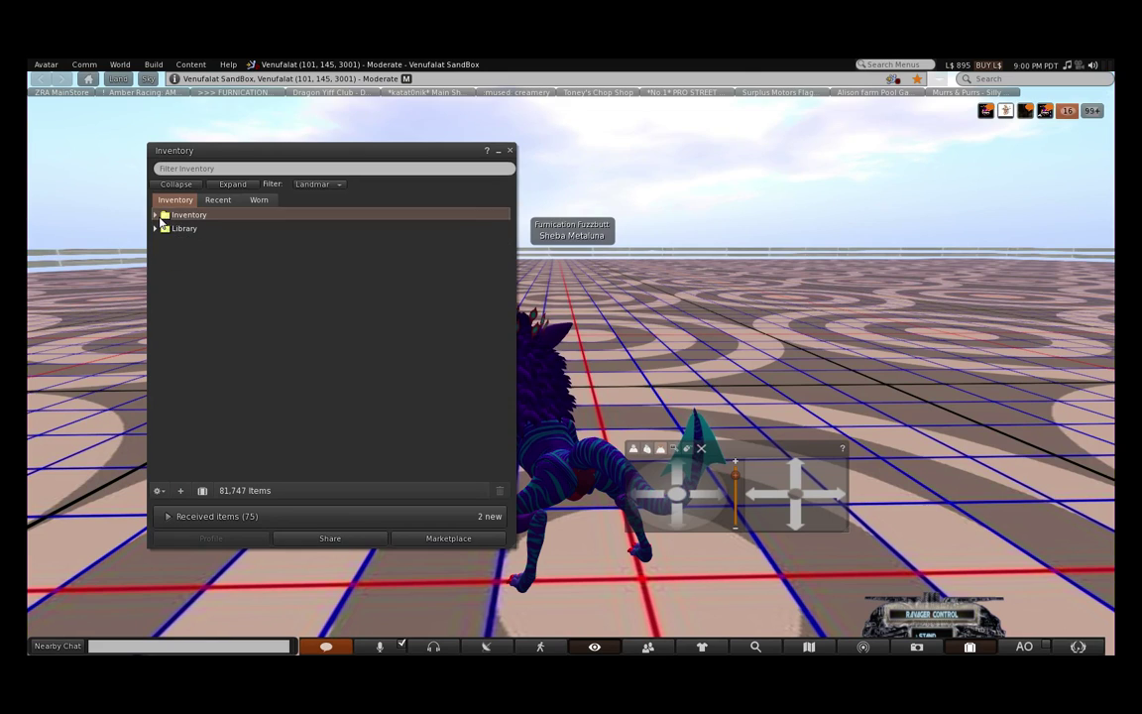
{"action": "left_click", "coordinate": [499, 150]}
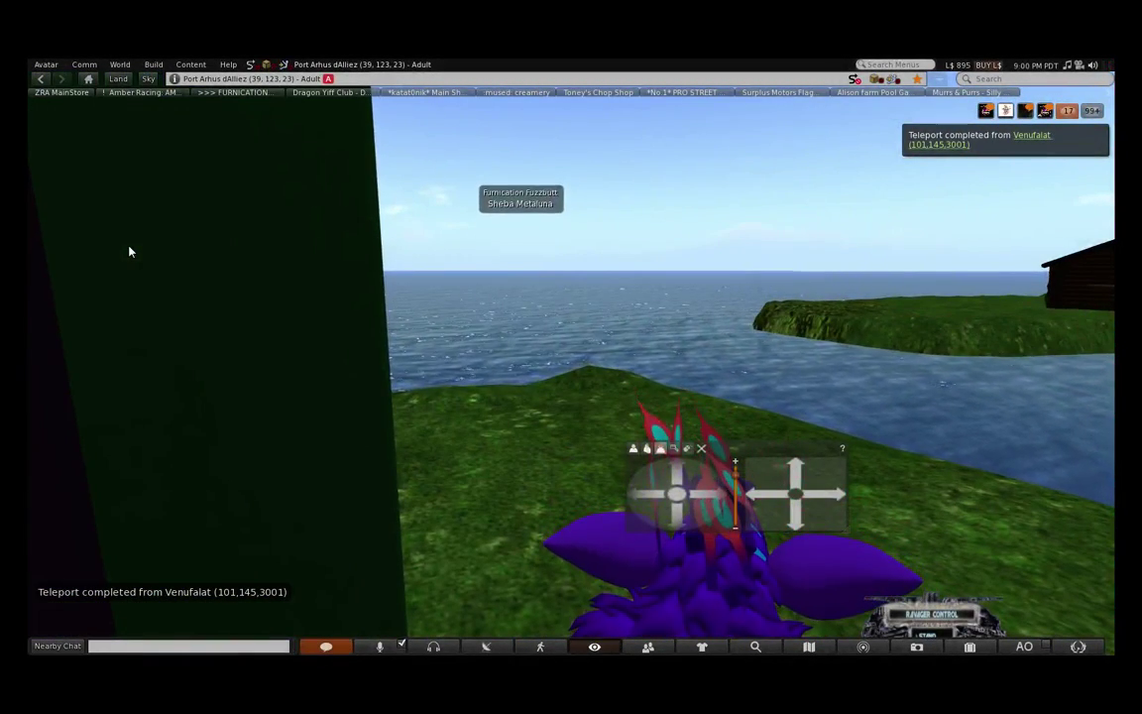
- Turn the avatar away from the water and walk it along the side of the house
{"action": "key", "text": "Right"}
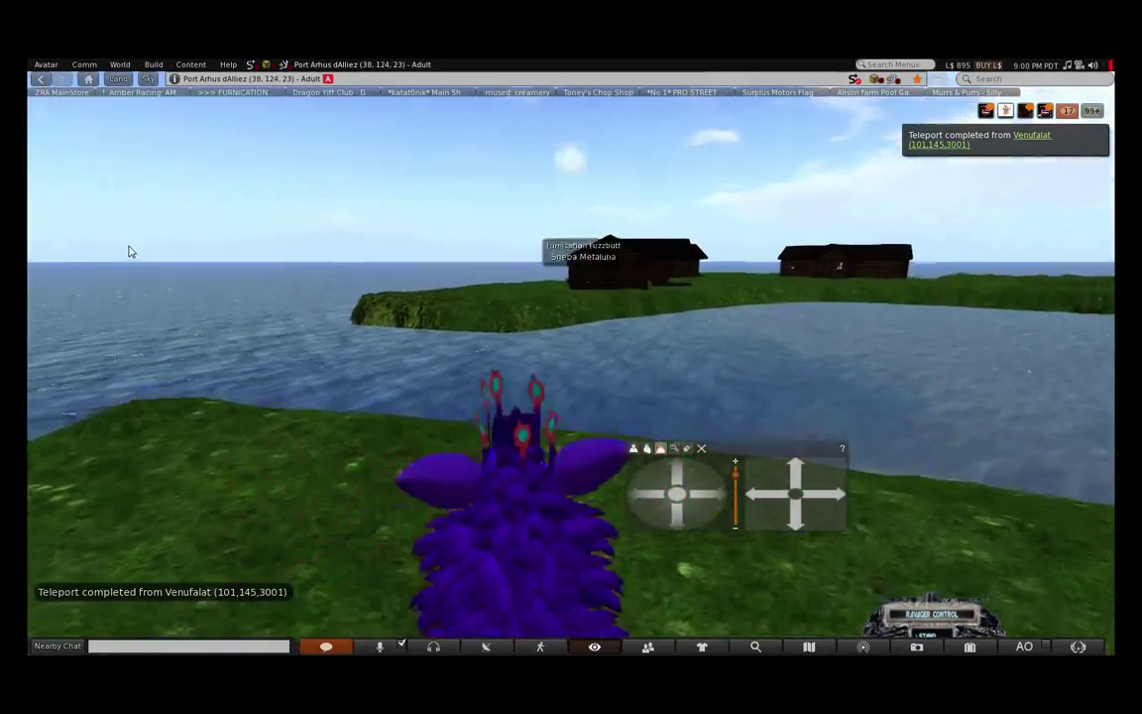
{"action": "key", "text": "Right"}
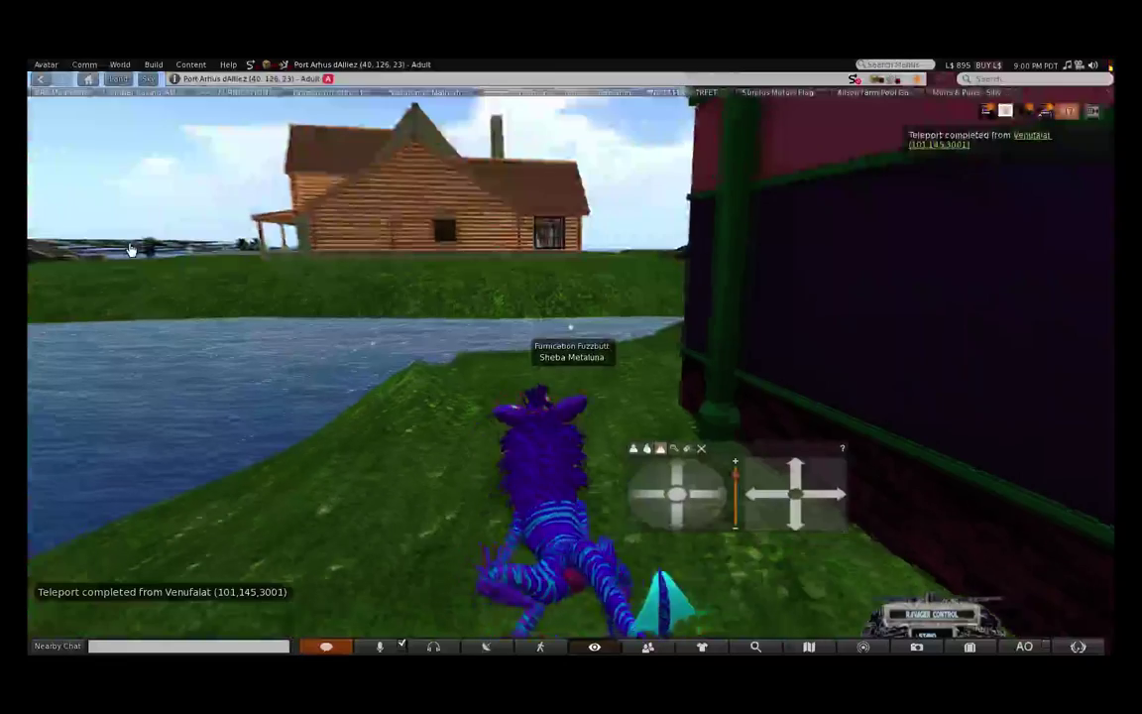
{"action": "key", "text": "Right"}
{"action": "key", "text": "Up"}
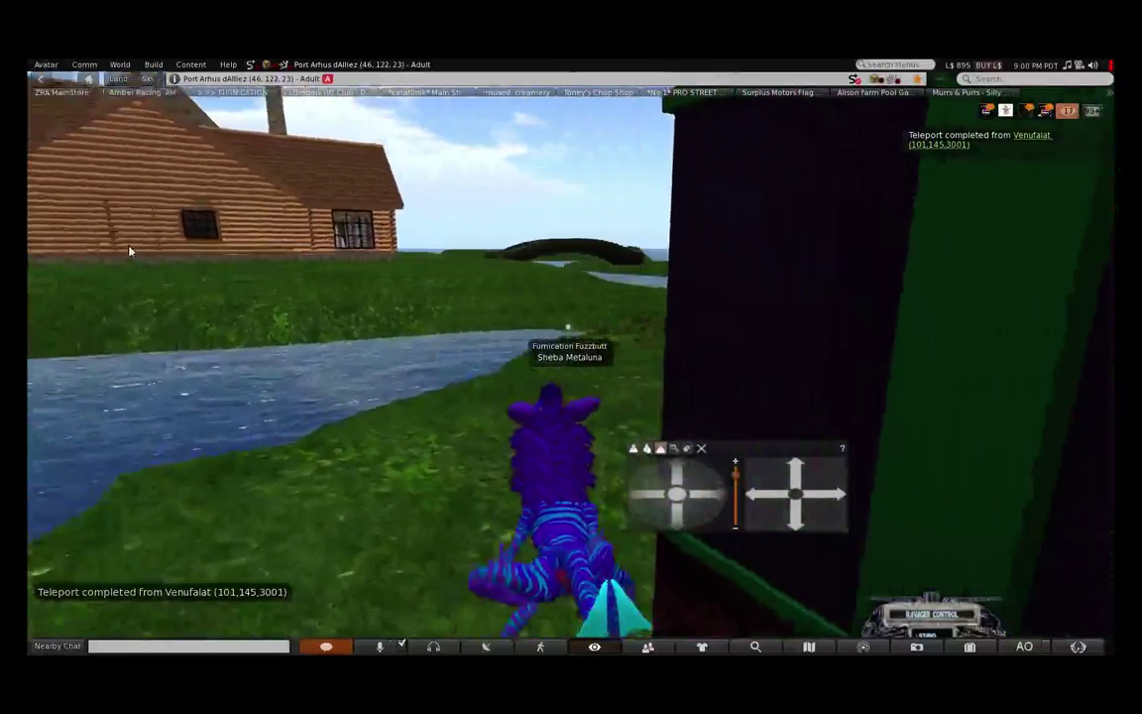
{"action": "key", "text": "Up"}
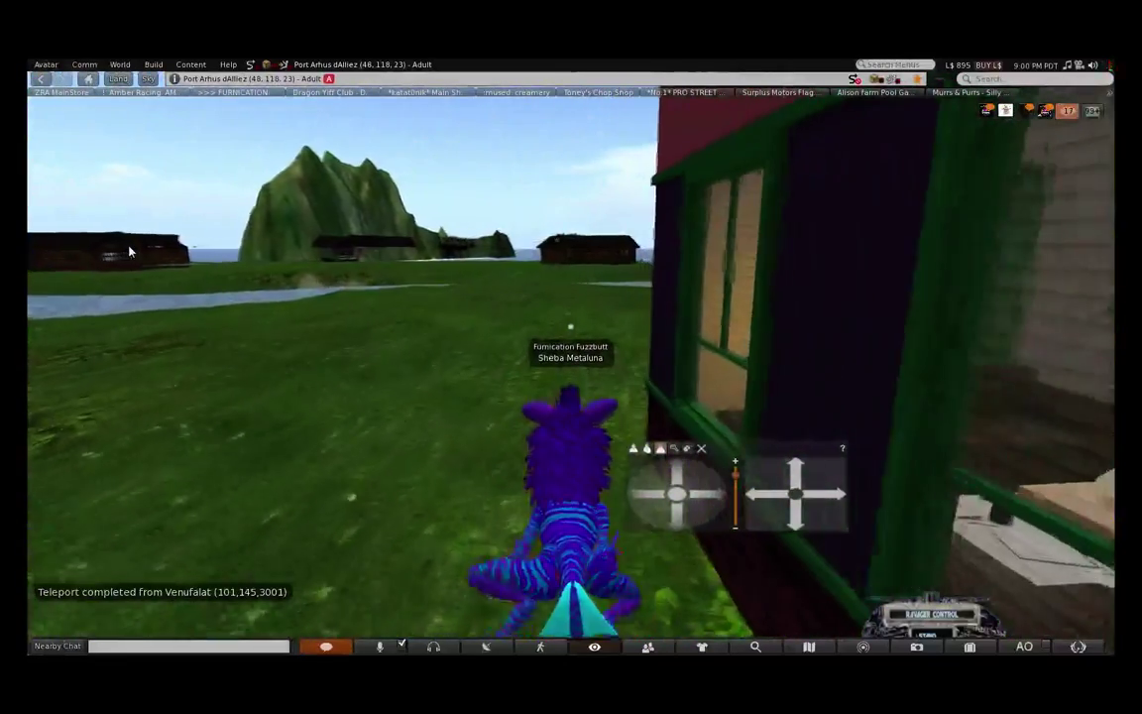
- Walk the avatar around the corner of the house, past the wooden gazebo, to the front door
{"action": "key", "text": "Right"}
{"action": "key", "text": "Left"}
{"action": "key", "text": "Up"}
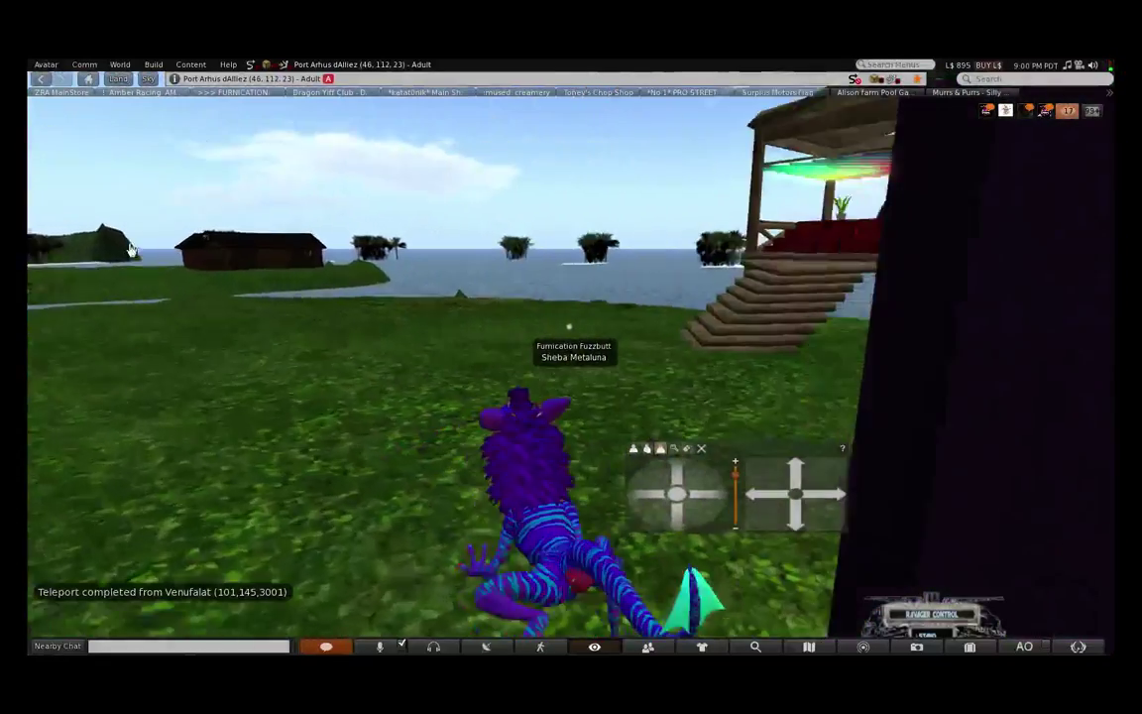
{"action": "key", "text": "Right"}
{"action": "key", "text": "Up"}
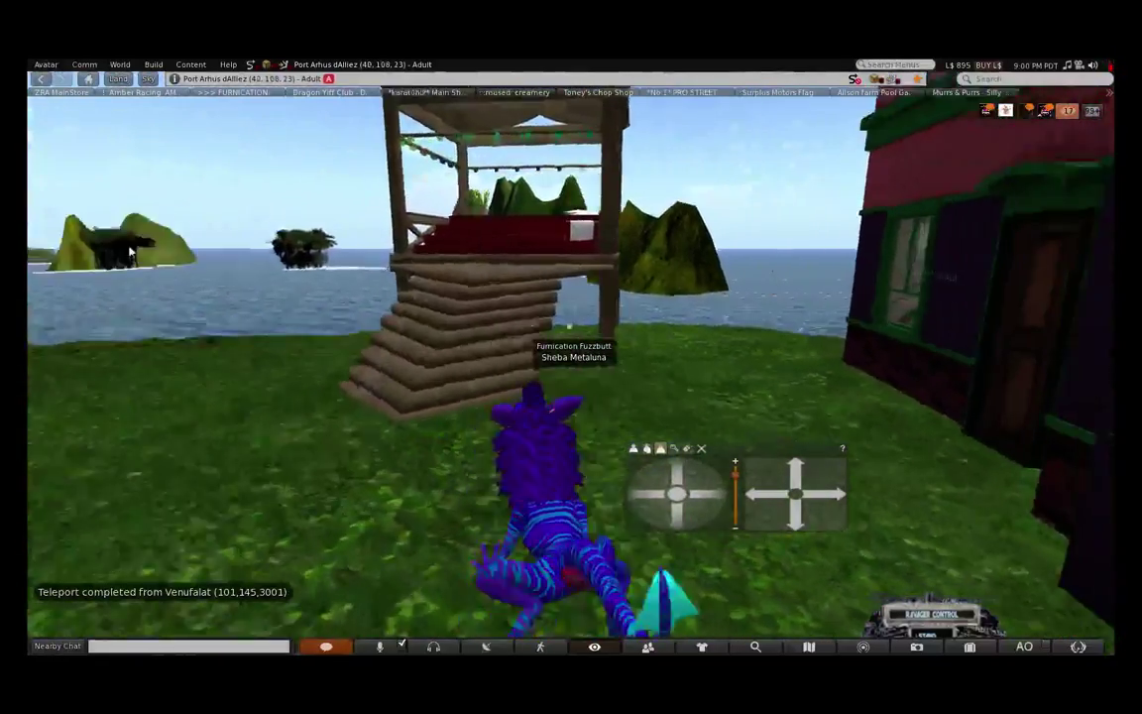
{"action": "key", "text": "Right"}
{"action": "key", "text": "Up"}
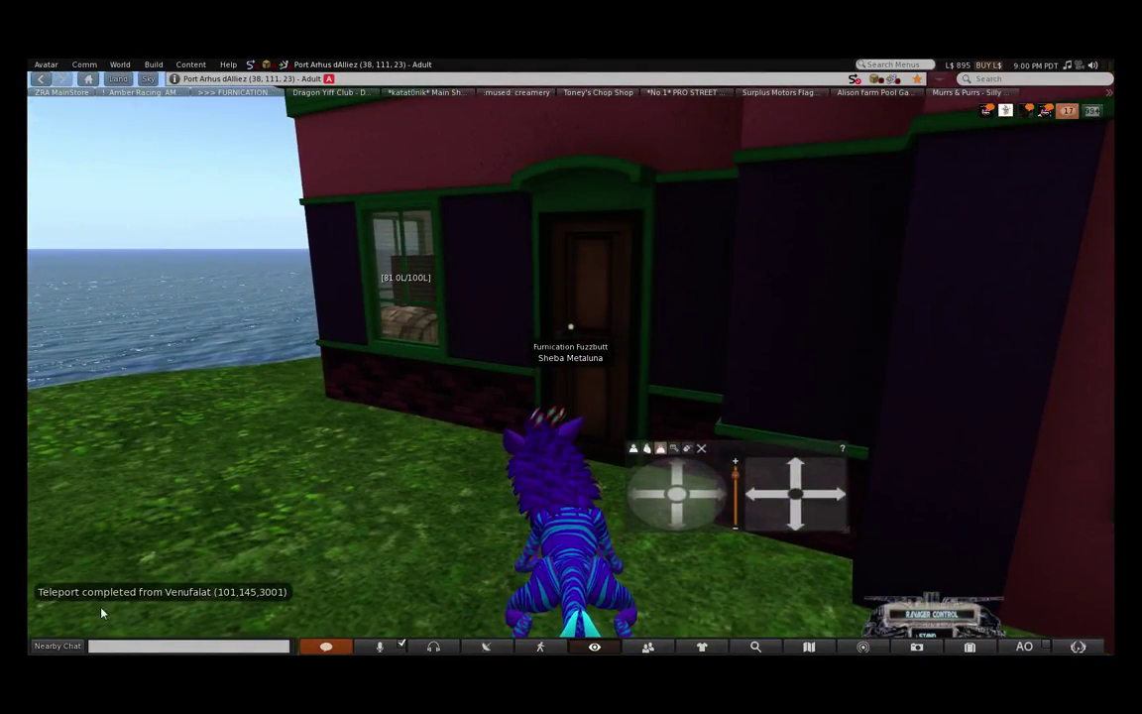
- Open the Conversations window on the Nearby Chat log
{"action": "left_click", "coordinate": [82, 645]}
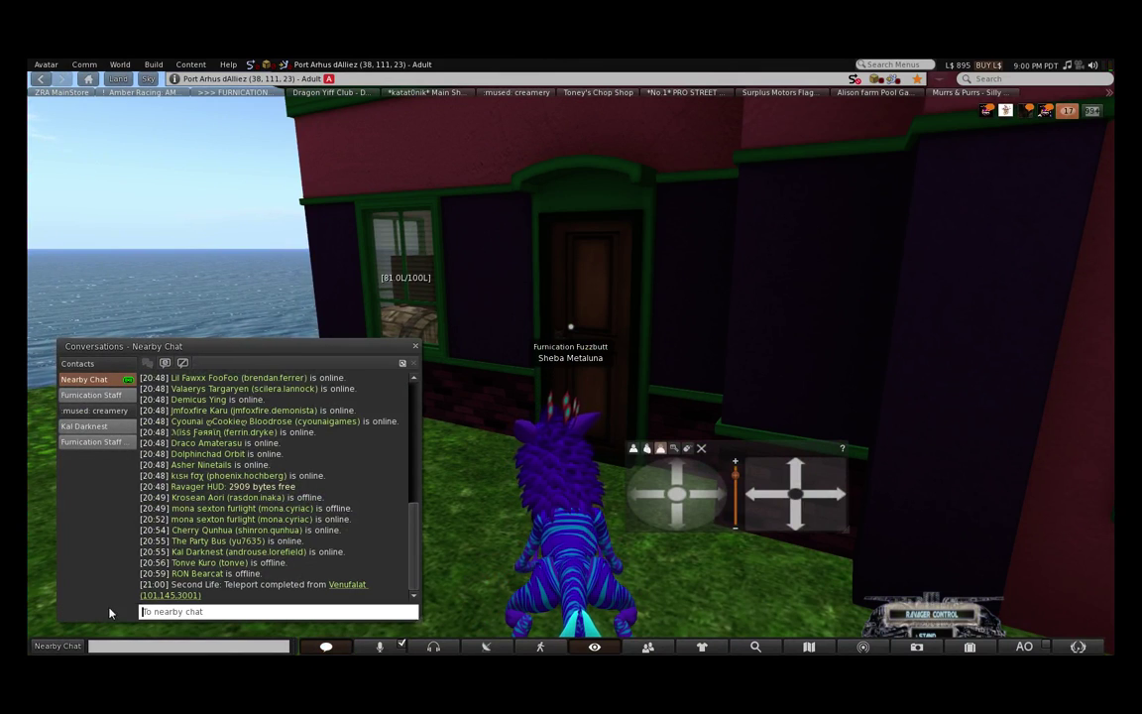
{"action": "left_click", "coordinate": [57, 646]}
{"action": "left_click", "coordinate": [55, 645]}
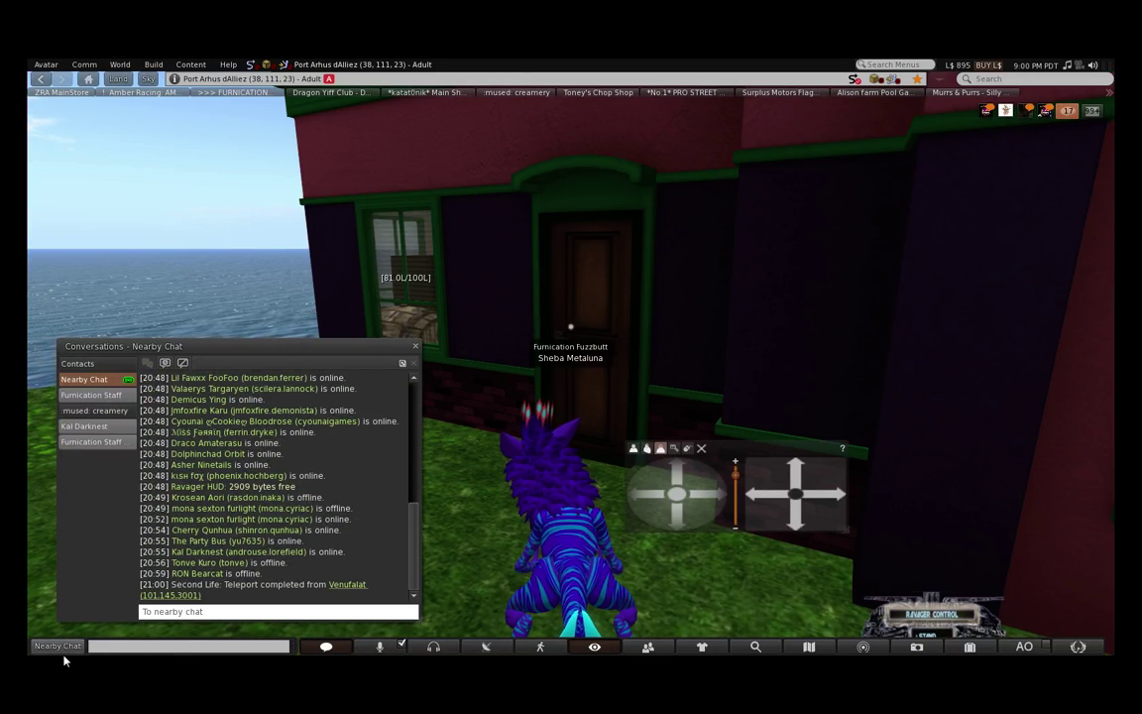
- Look through the Friends, Groups and Contact Sets lists in Contacts, and browse the online and offline friends
{"action": "left_click", "coordinate": [79, 363]}
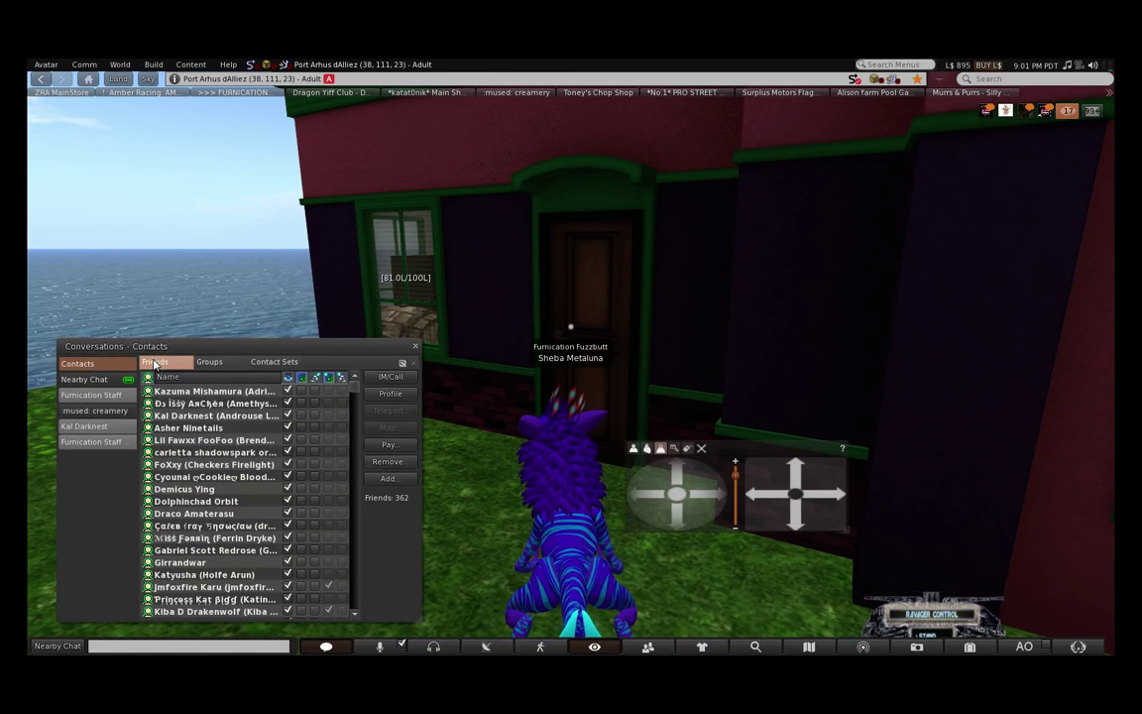
{"action": "left_click", "coordinate": [209, 362]}
{"action": "left_click", "coordinate": [287, 362]}
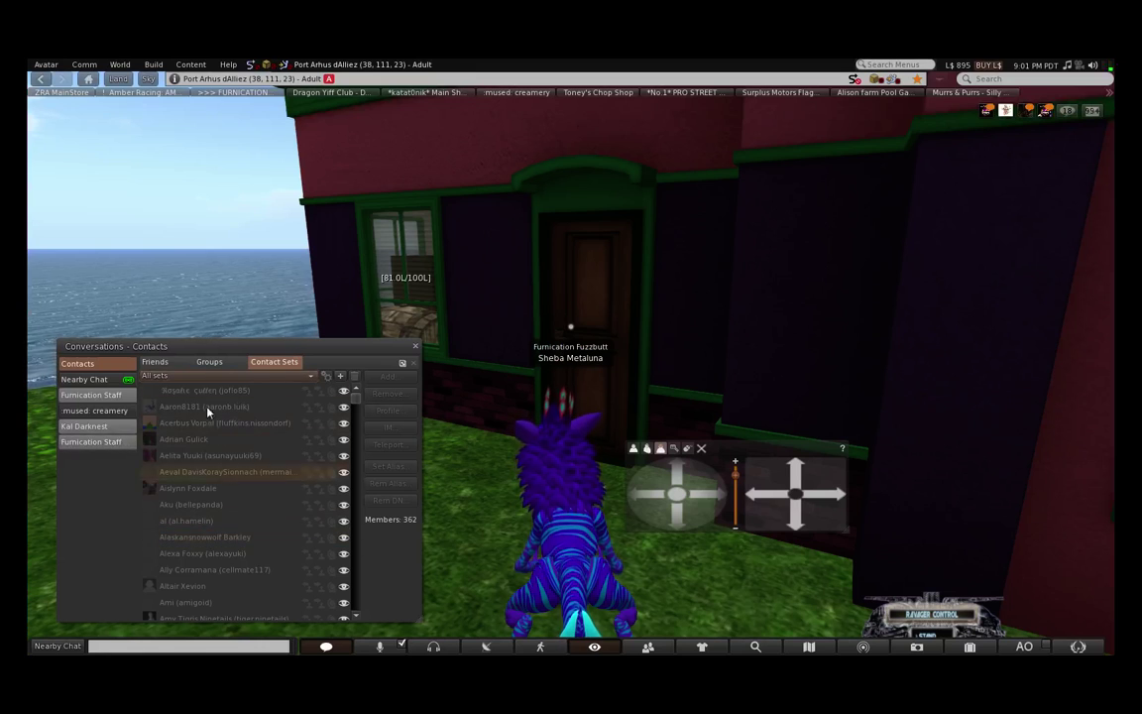
{"action": "left_click", "coordinate": [155, 362]}
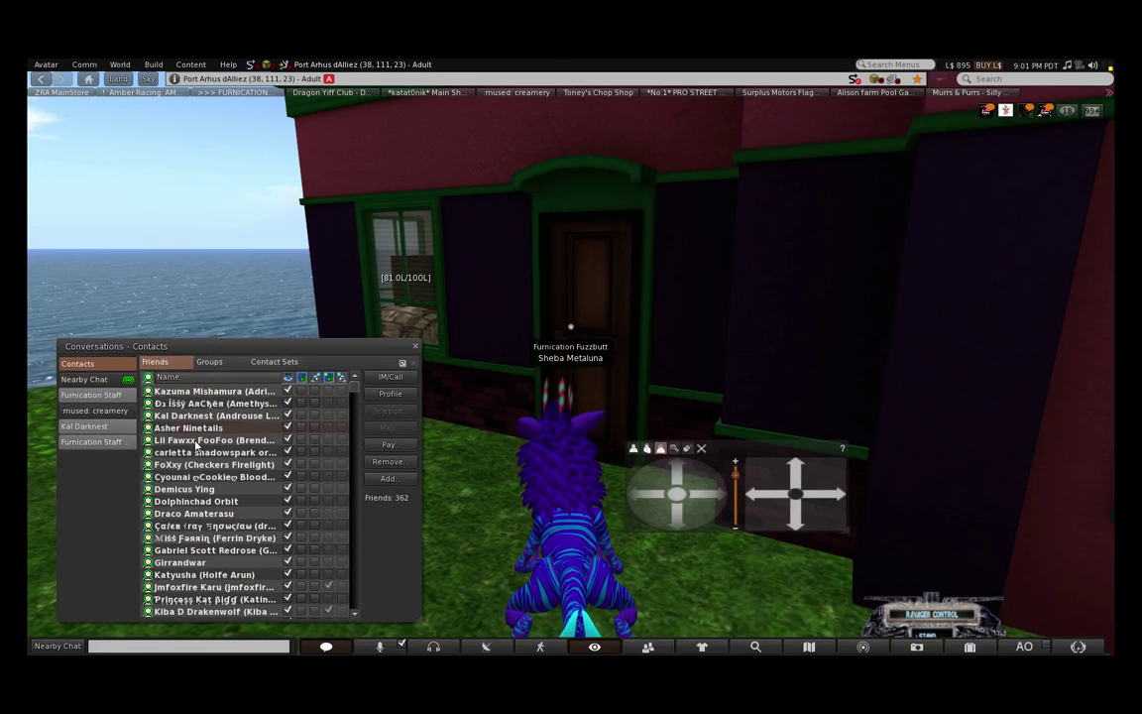
{"action": "scroll", "coordinate": [195, 445], "scroll_direction": "down", "scroll_amount": 10}
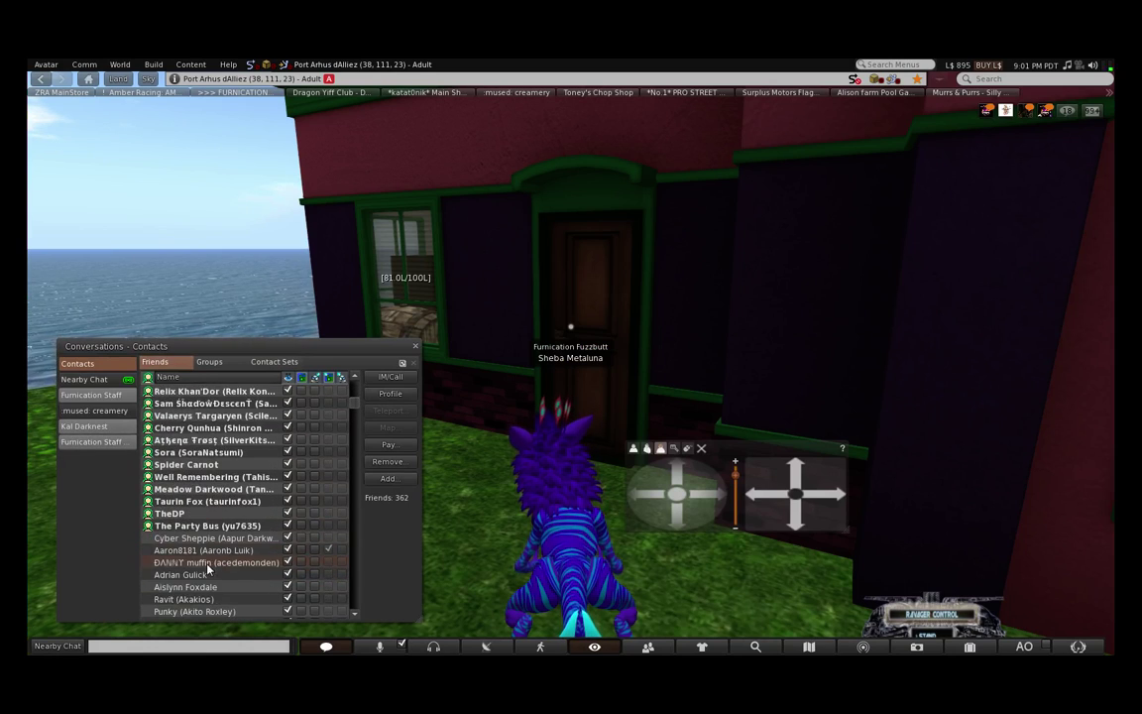
{"action": "scroll", "coordinate": [209, 568], "scroll_direction": "up", "scroll_amount": 4}
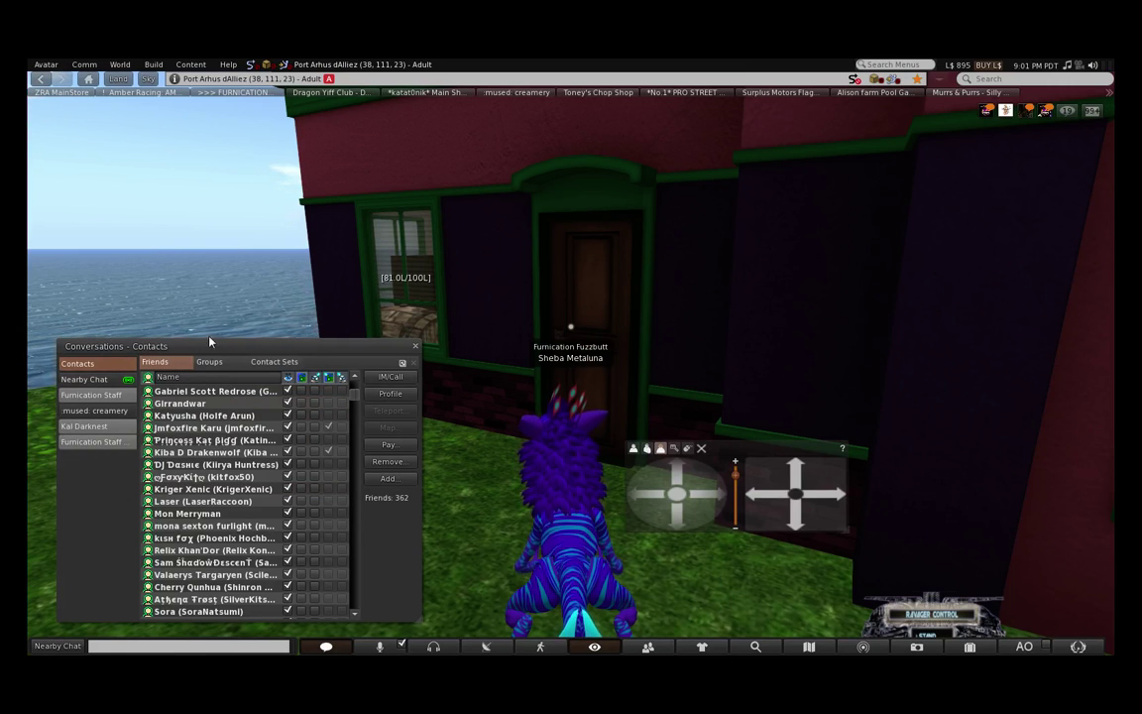
- Move the Conversations window higher and lengthen it to fit more friends
{"action": "left_click_drag", "start_coordinate": [213, 341], "coordinate": [243, 226]}
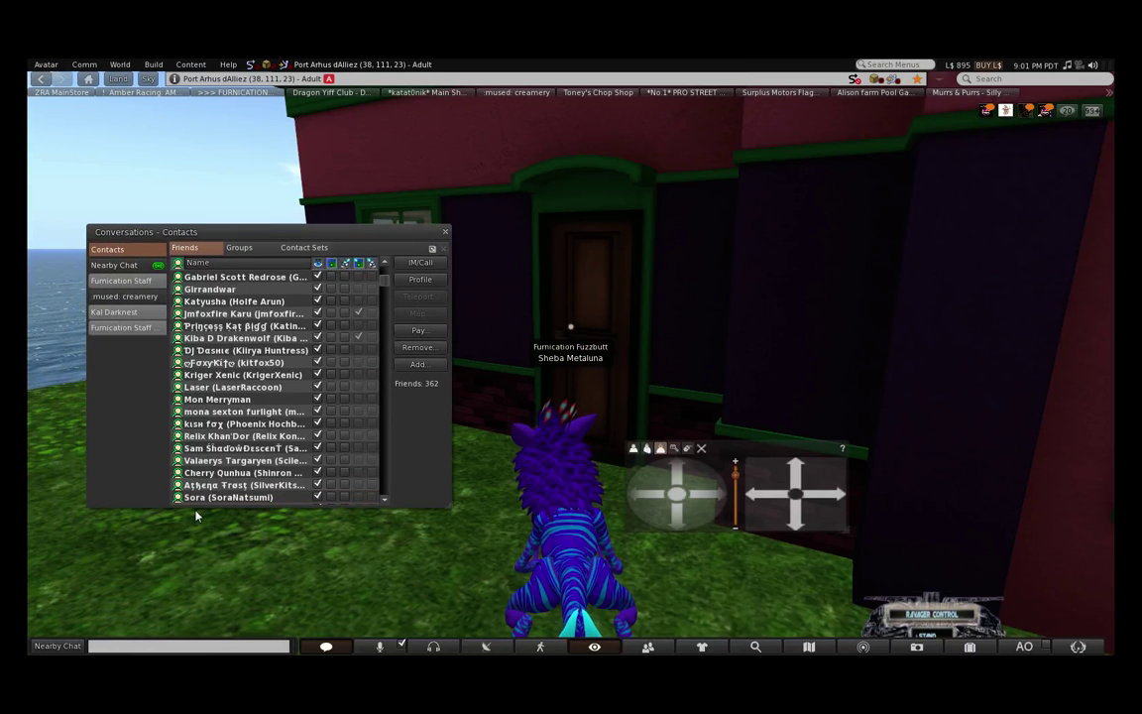
{"action": "left_click_drag", "start_coordinate": [195, 511], "coordinate": [195, 622]}
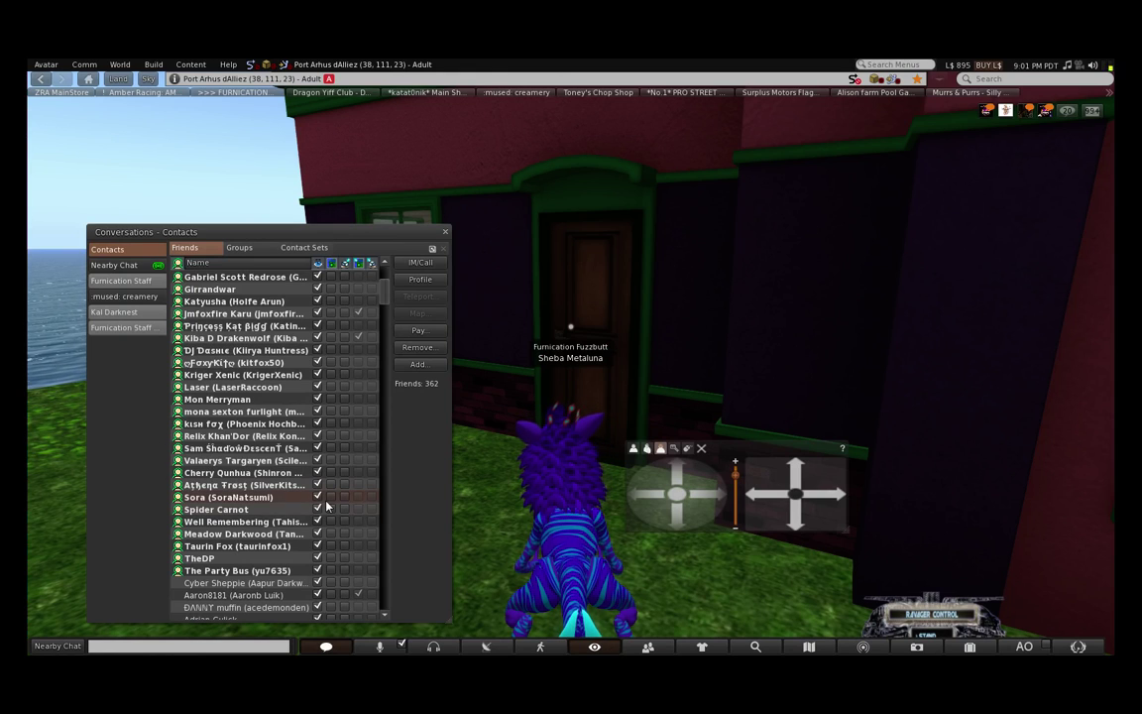
- Orbit and pan the camera to view the avatar from its side, closing the Conversations window
{"action": "left_click", "coordinate": [655, 498]}
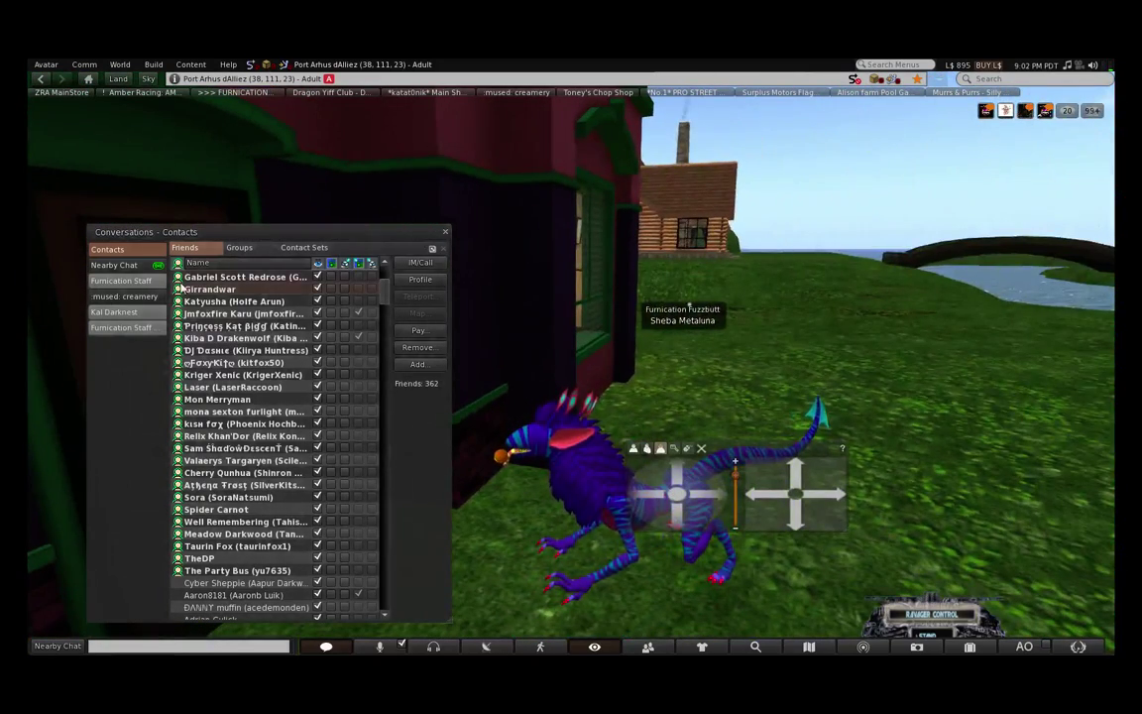
{"action": "left_click", "coordinate": [445, 232]}
{"action": "left_click", "coordinate": [825, 497]}
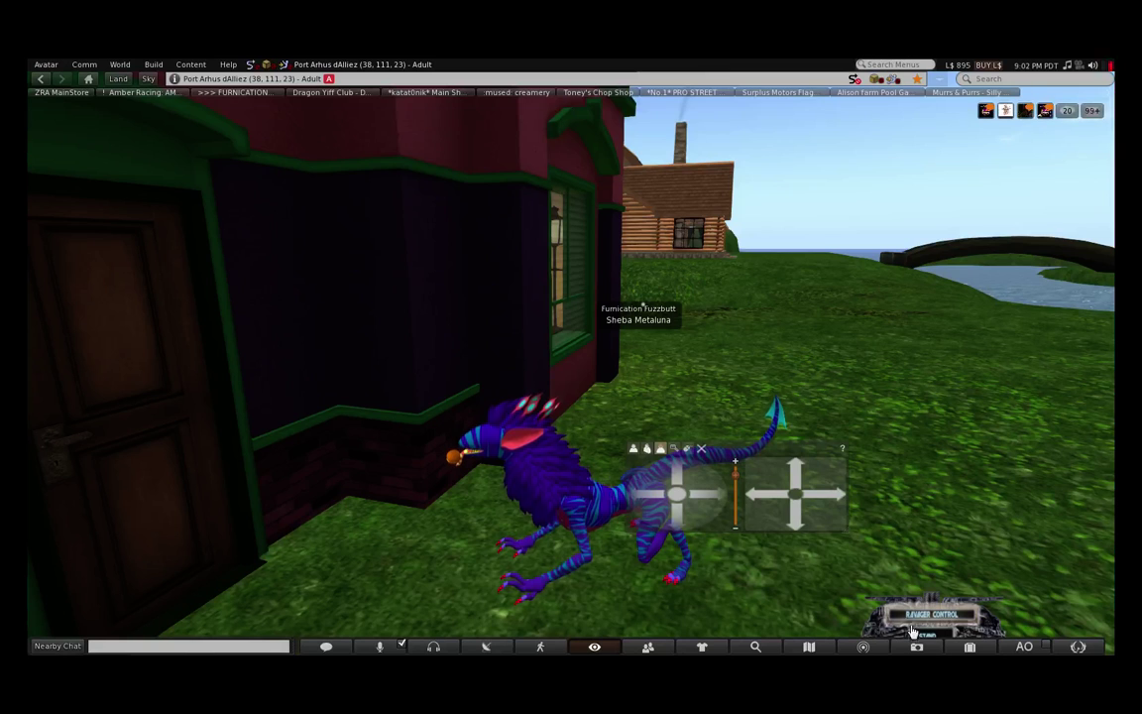
- Search the inventory for "hackindex" and teleport to the HackIndex SandBox, Venufalat hiekkalaatikko ruudukolla landmark, minimizing the inventory
{"action": "key", "text": "ctrl+i"}
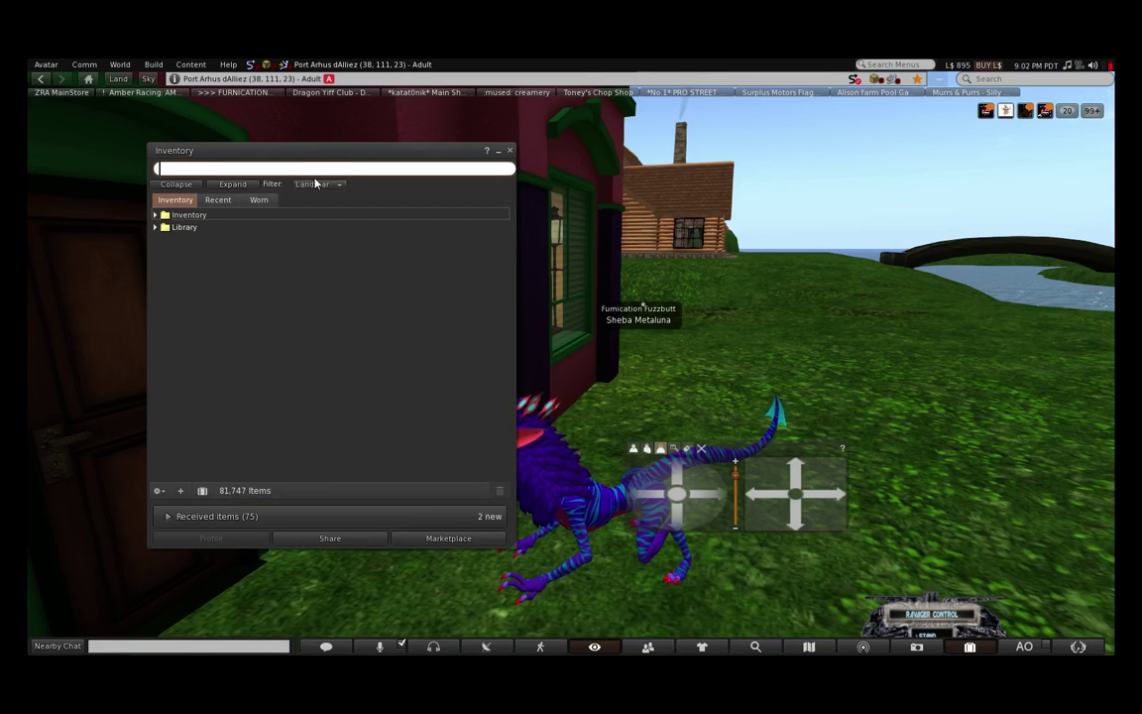
{"action": "type", "text": "hackindex"}
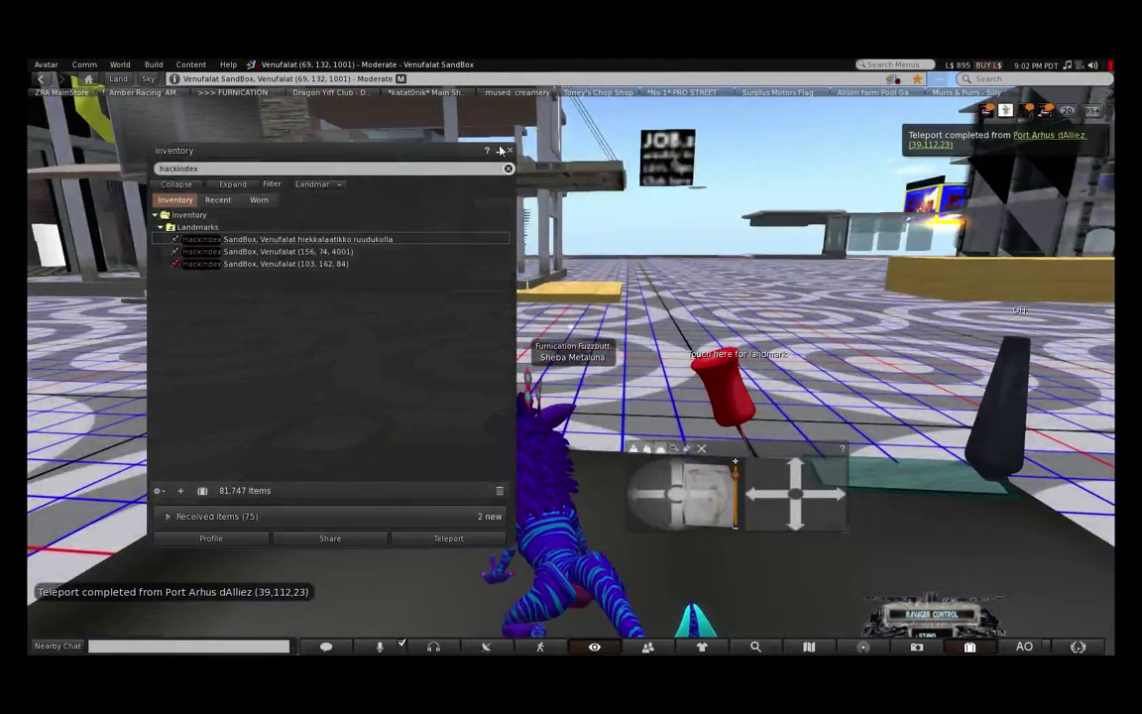
{"action": "left_click", "coordinate": [501, 150]}
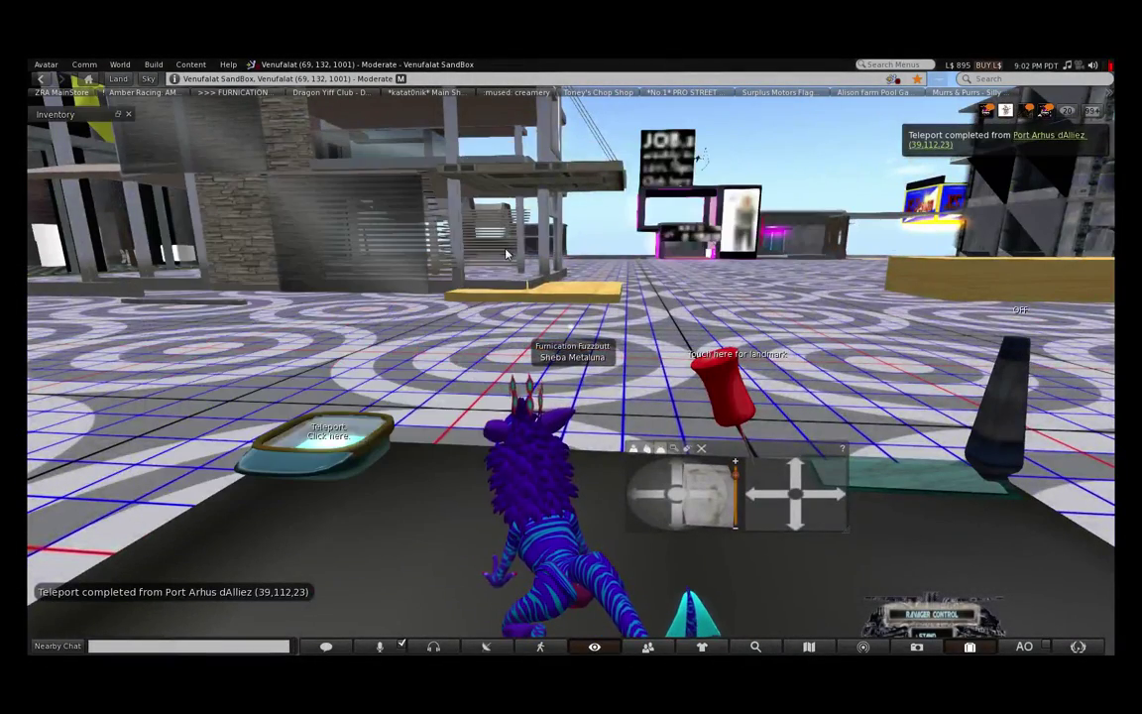
- Use the in-world teleporter pad to open a wormhole to Level 4 and travel through it
{"action": "left_click", "coordinate": [332, 439]}
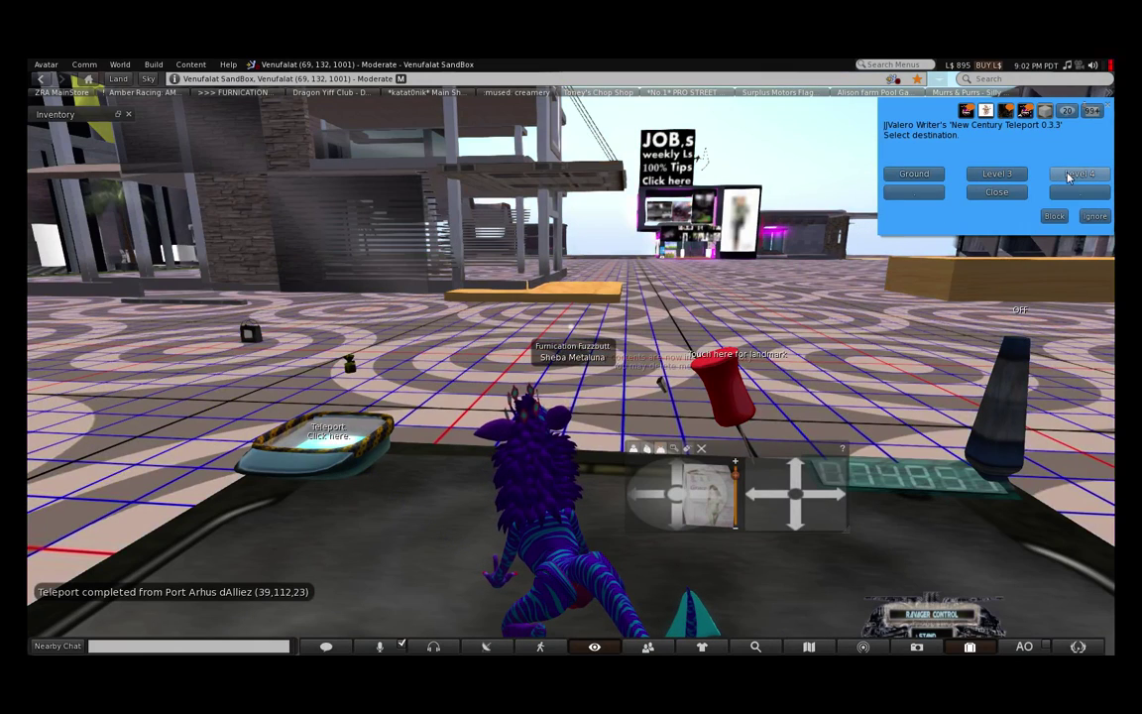
{"action": "left_click", "coordinate": [1069, 174]}
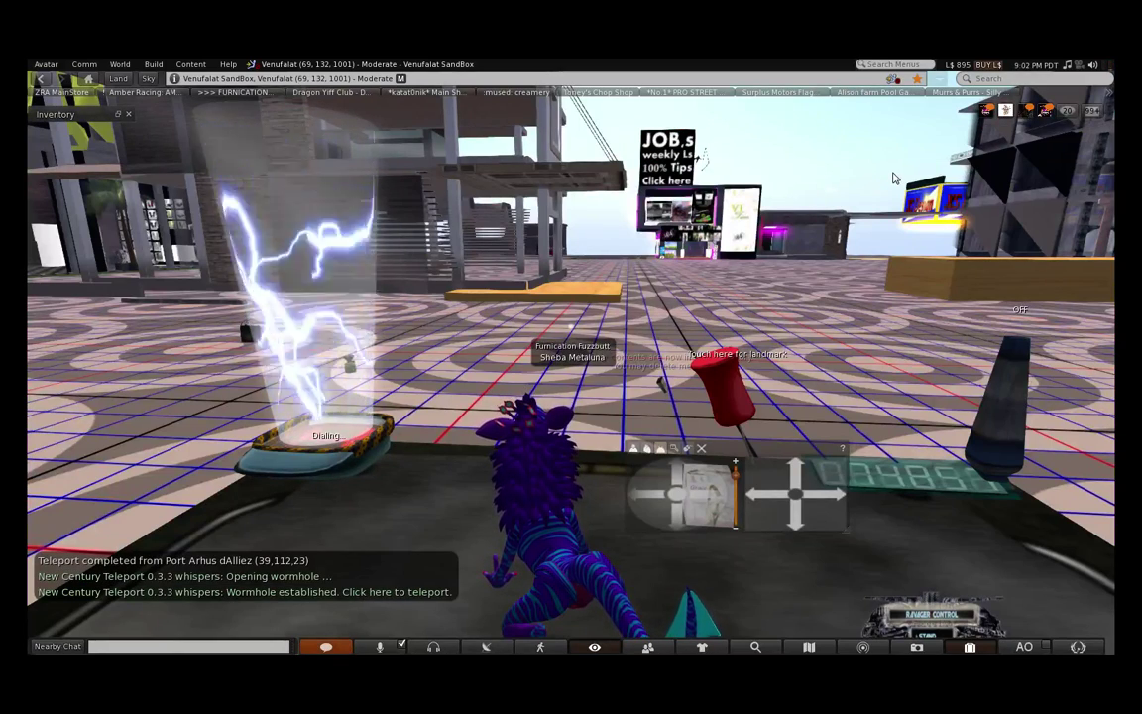
{"action": "left_click", "coordinate": [336, 370]}
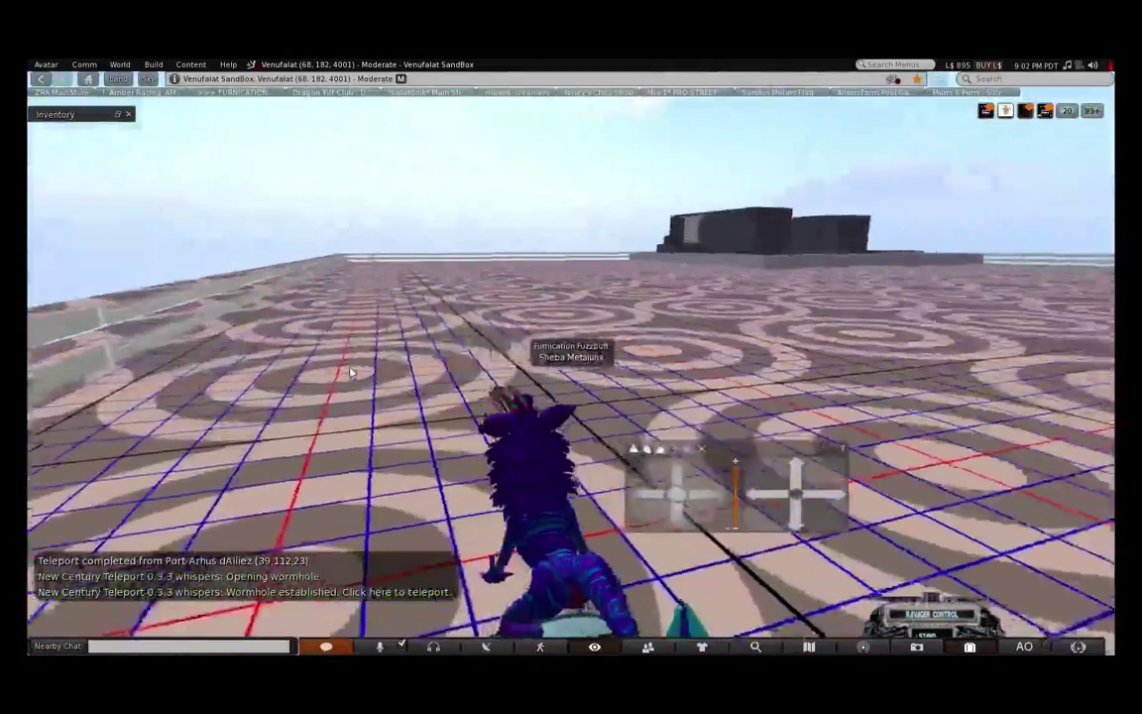
- Walk the avatar forward across the gridded sandbox platform, turning it right and left along the way
{"action": "key", "text": "Up"}
{"action": "key", "text": "Right"}
{"action": "key", "text": "Left"}
{"action": "key", "text": "Left"}
{"action": "key", "text": "Right"}
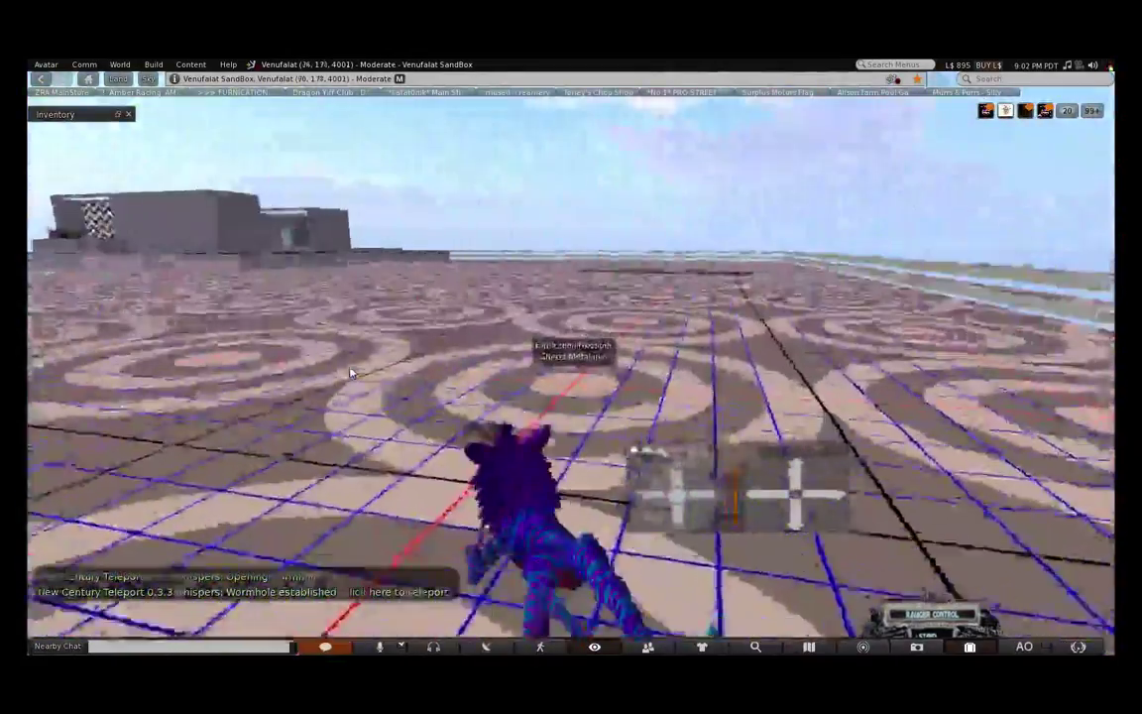
{"action": "key", "text": "Up"}
{"action": "key", "text": "Left"}
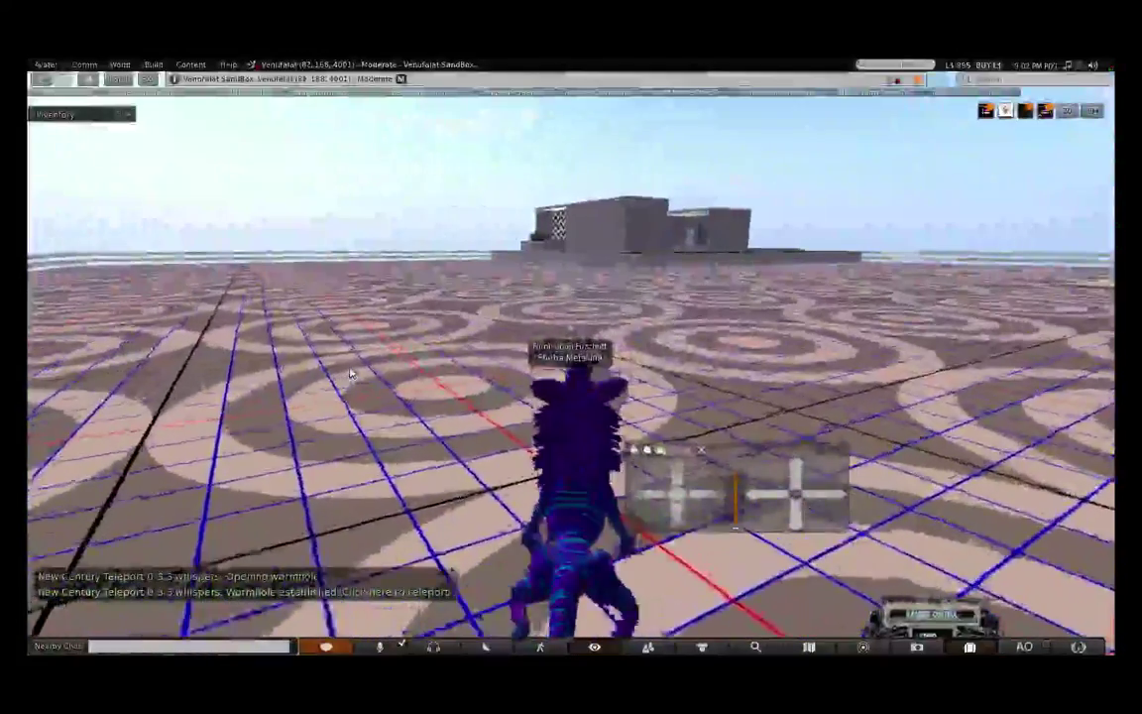
- Orbit the camera to view the avatar from the front, and check the hackindex landmarks in the inventory
{"action": "left_click", "coordinate": [645, 494]}
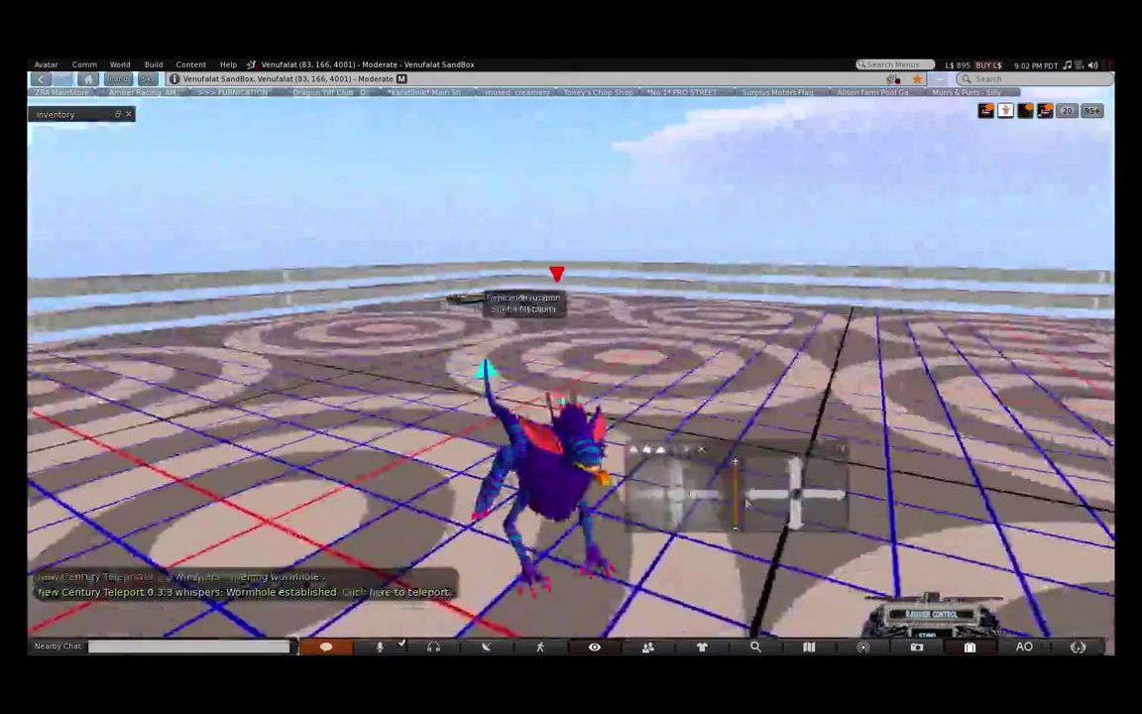
{"action": "left_click", "coordinate": [795, 516]}
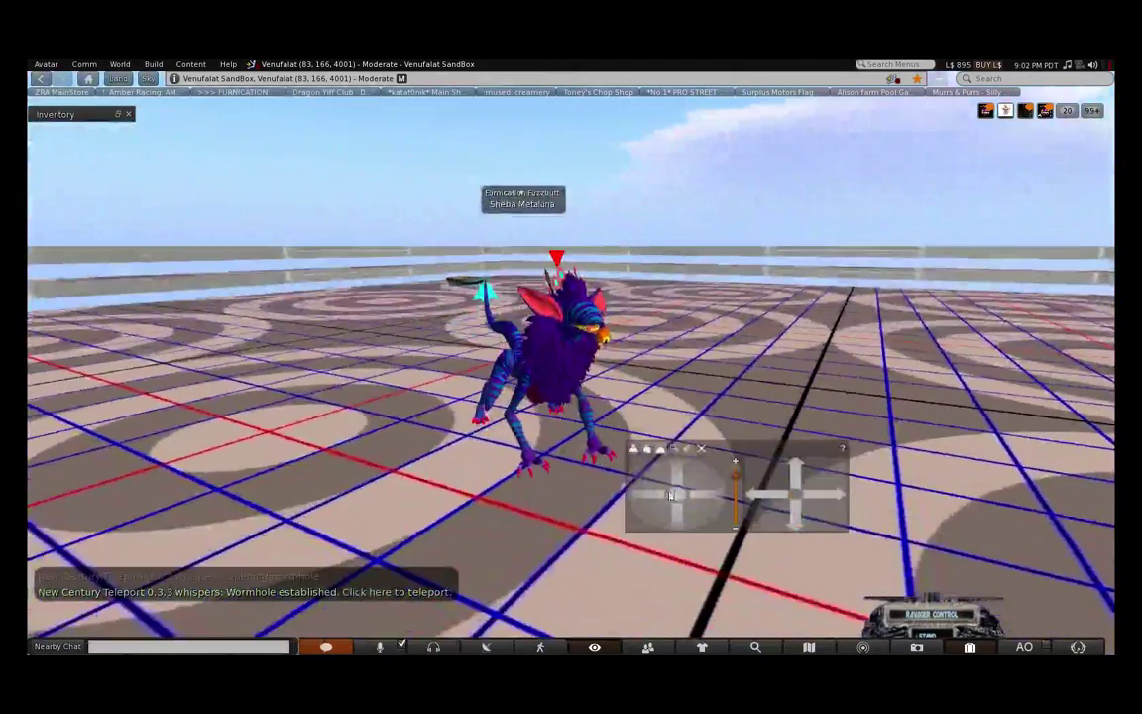
{"action": "left_click_drag", "start_coordinate": [671, 496], "coordinate": [647, 496]}
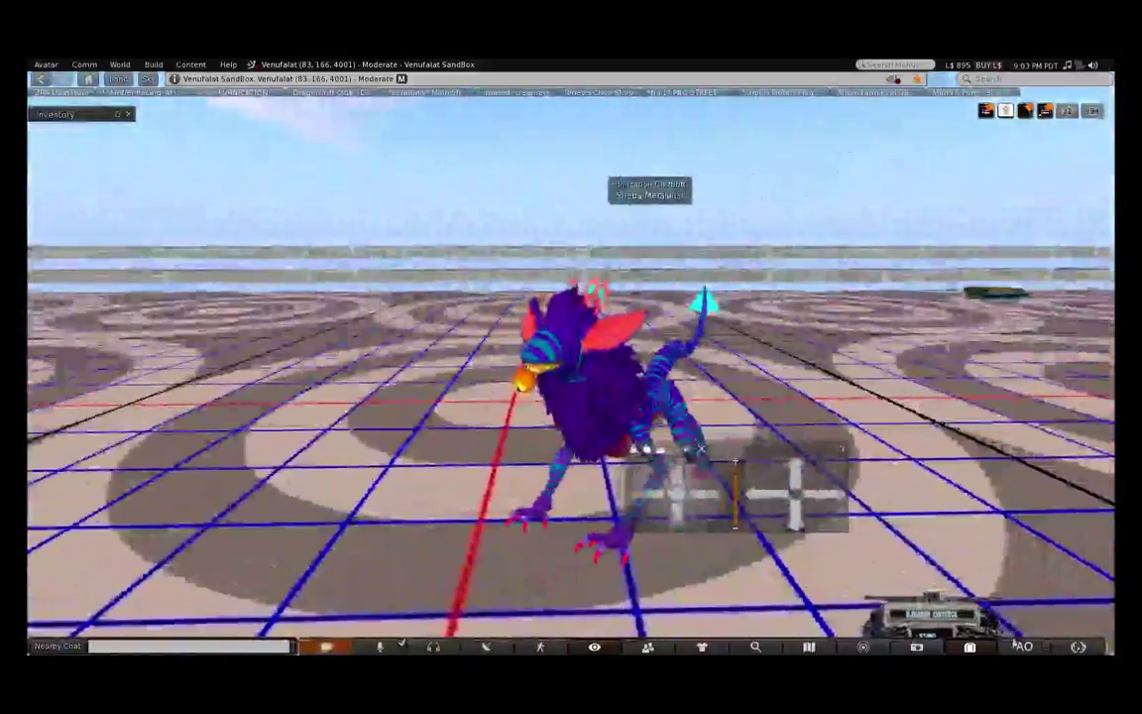
{"action": "key", "text": "ctrl+i"}
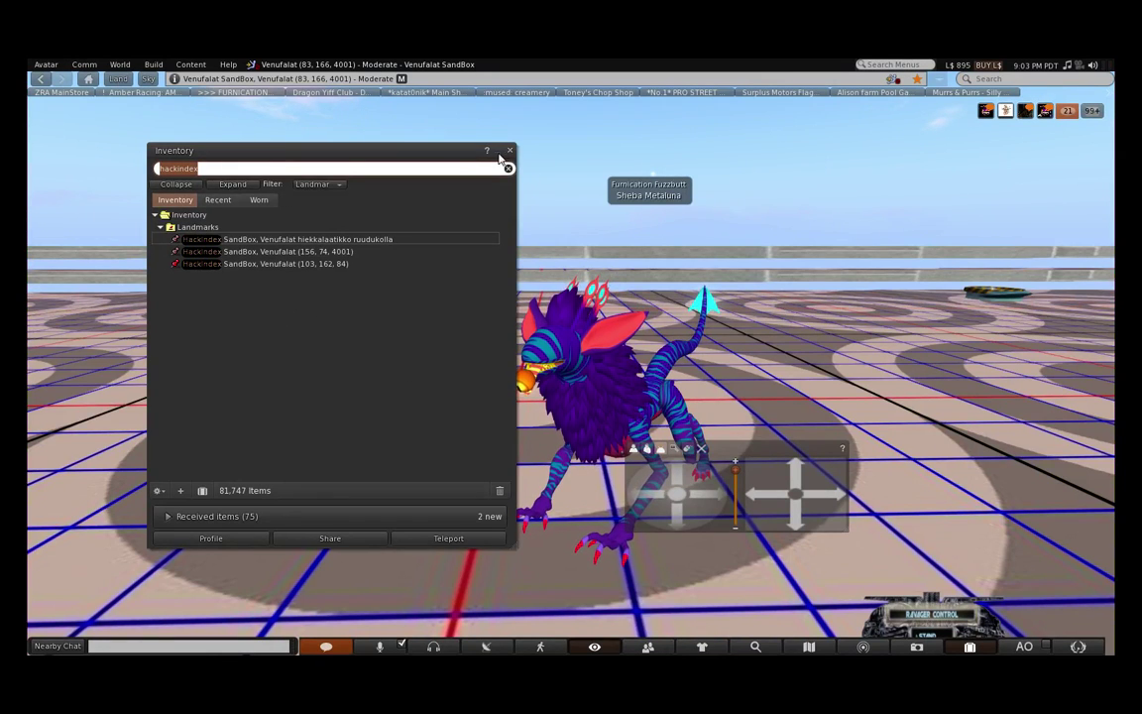
{"action": "key", "text": "ctrl+i"}
- Landmark the current Venufalat SandBox spot with Favorites chosen as the landmark location, and close the Places window
{"action": "left_click", "coordinate": [119, 65]}
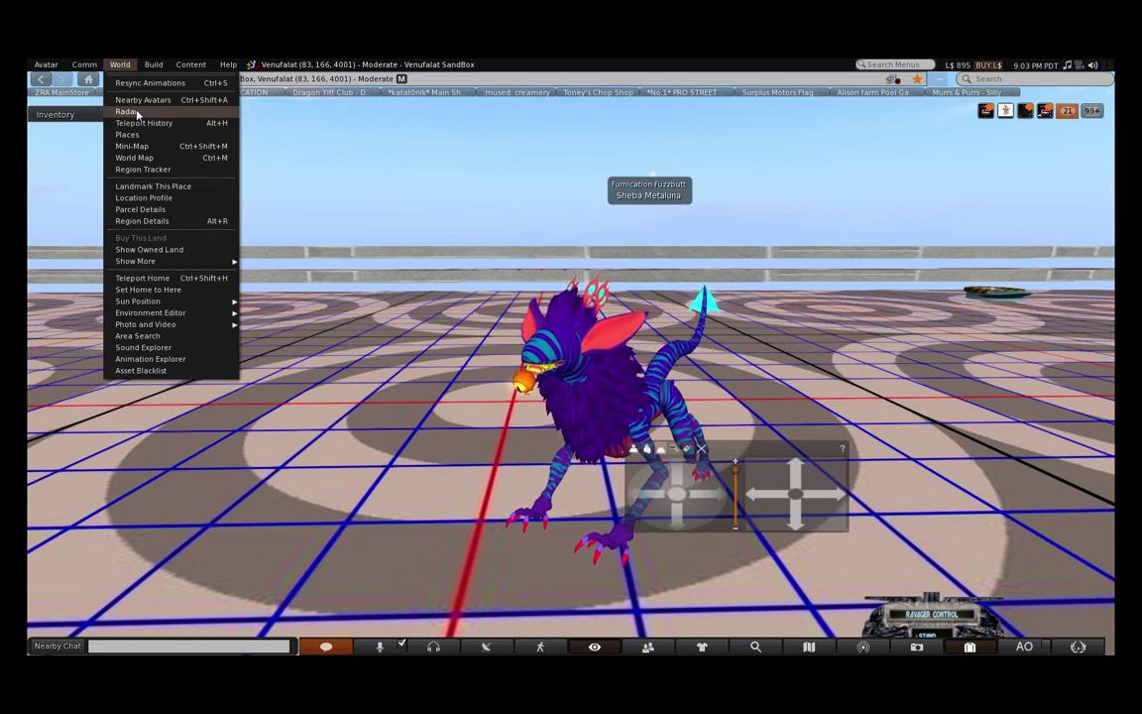
{"action": "left_click", "coordinate": [149, 188]}
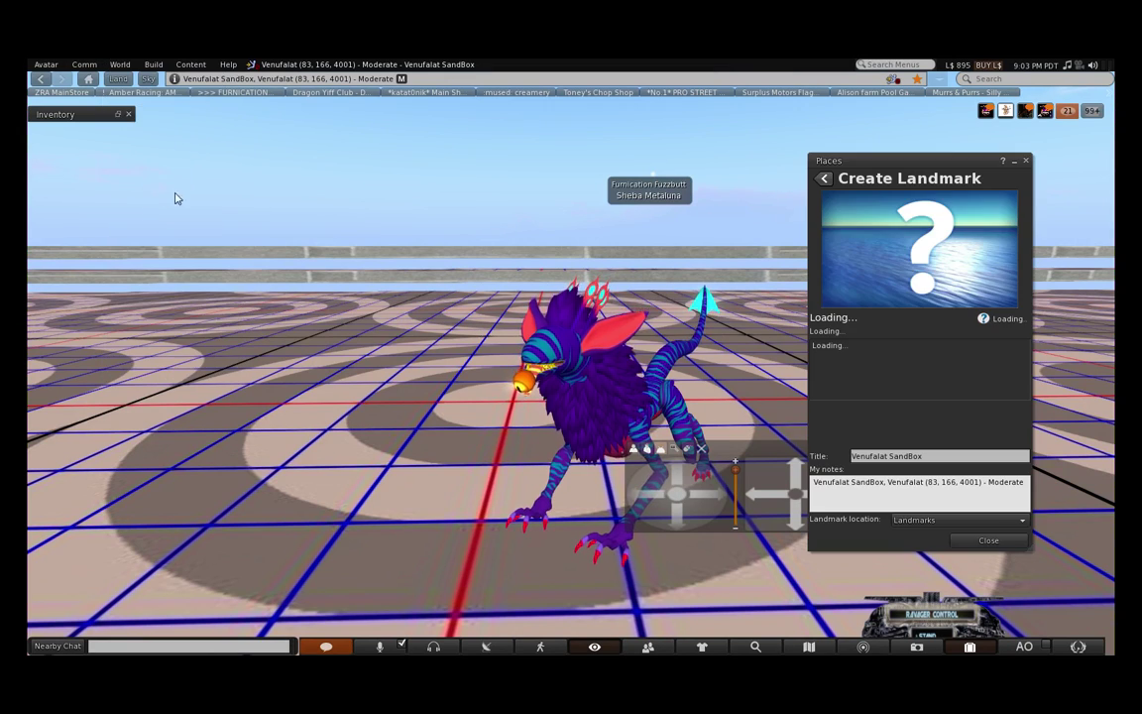
{"action": "left_click_drag", "start_coordinate": [891, 186], "coordinate": [456, 136]}
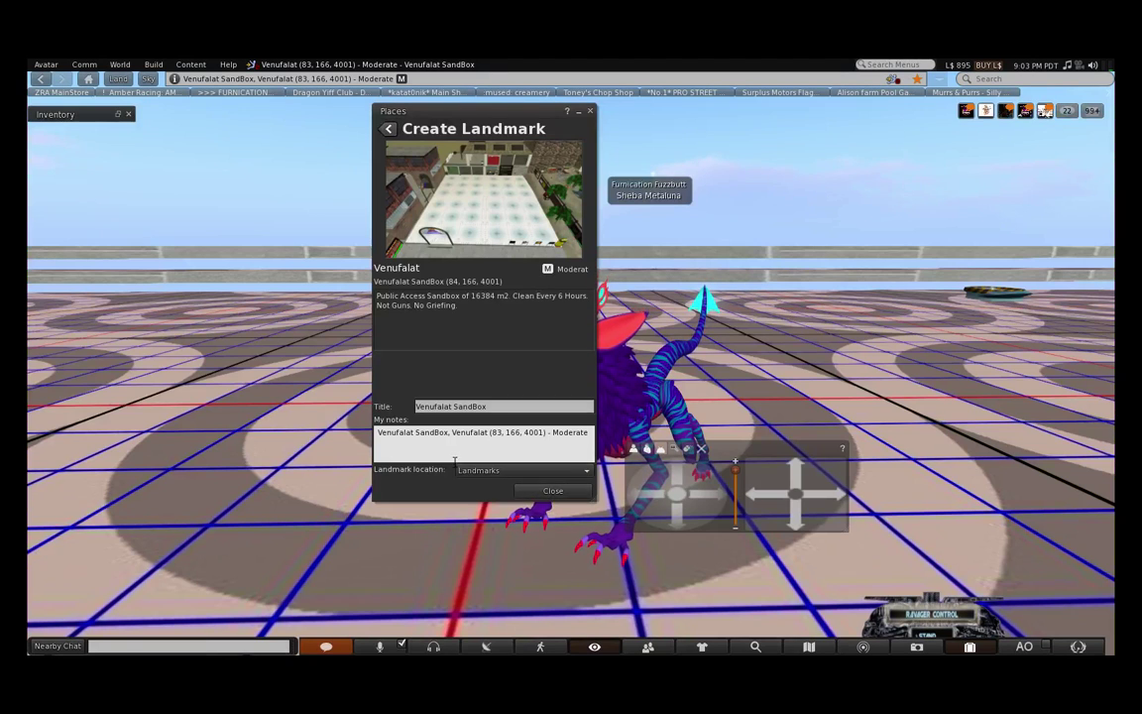
{"action": "left_click", "coordinate": [459, 470]}
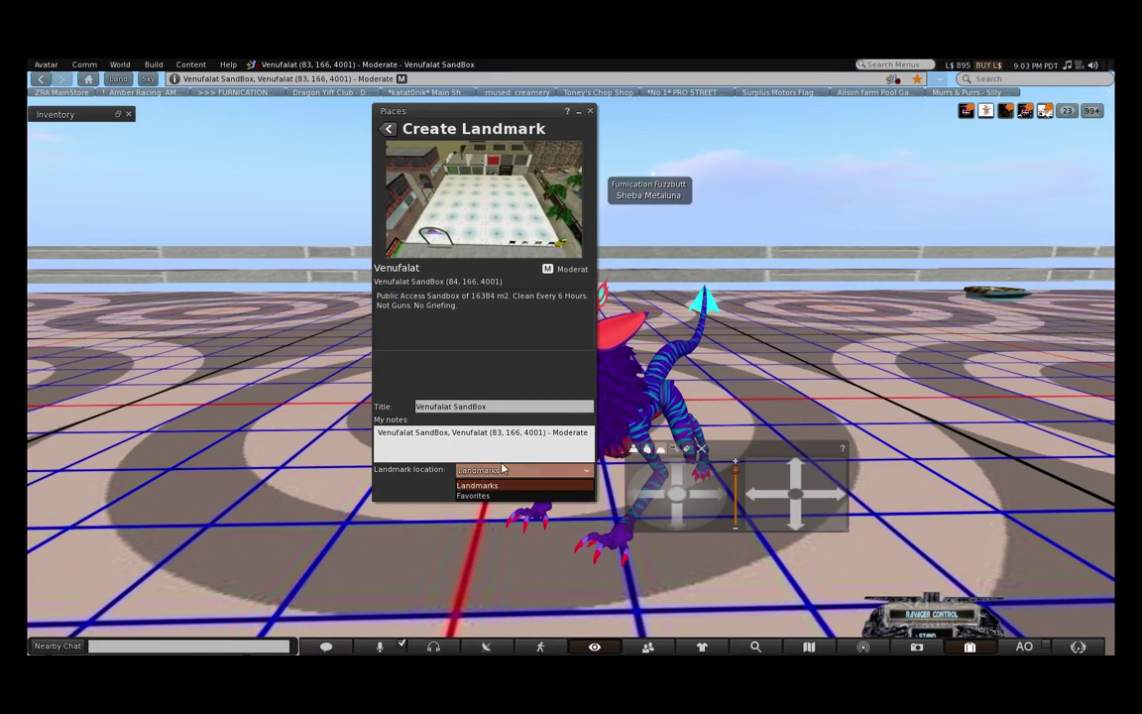
{"action": "left_click", "coordinate": [477, 495]}
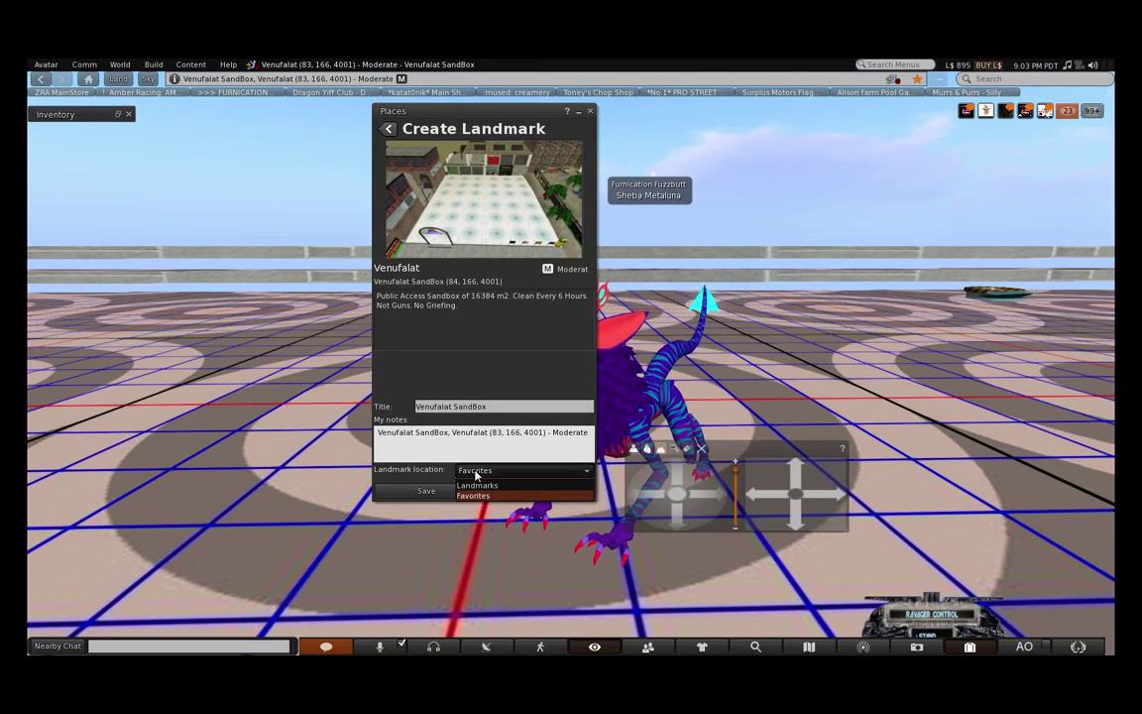
{"action": "left_click", "coordinate": [471, 477]}
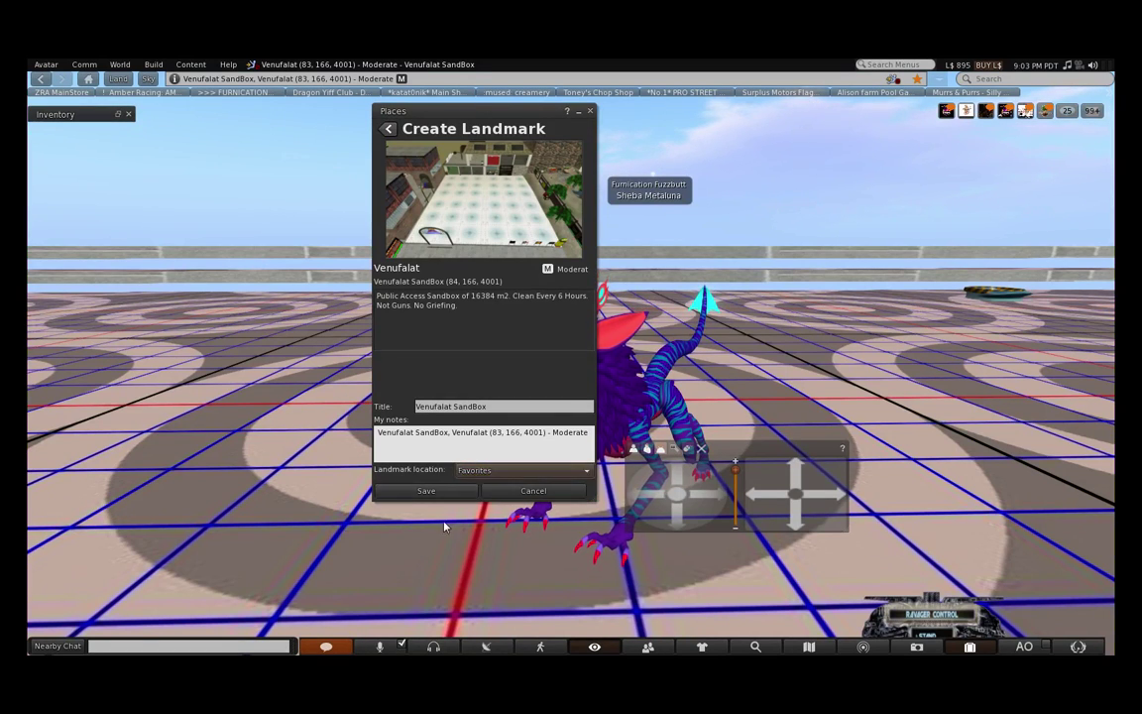
{"action": "left_click", "coordinate": [426, 491]}
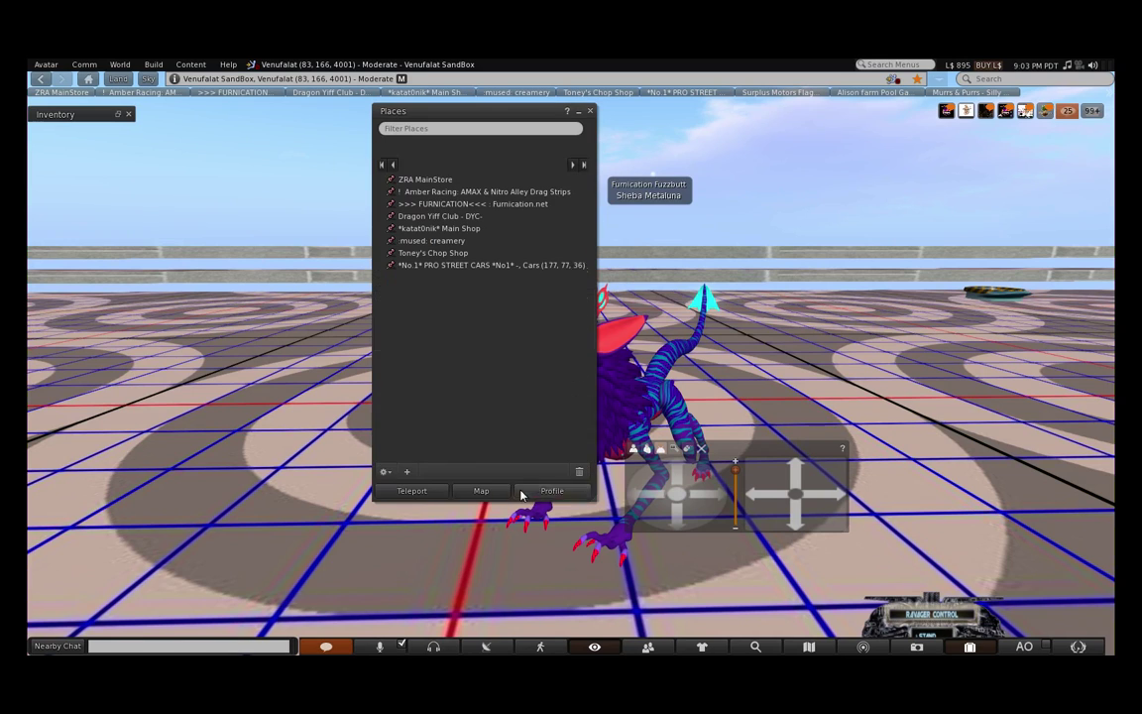
{"action": "left_click", "coordinate": [591, 112]}
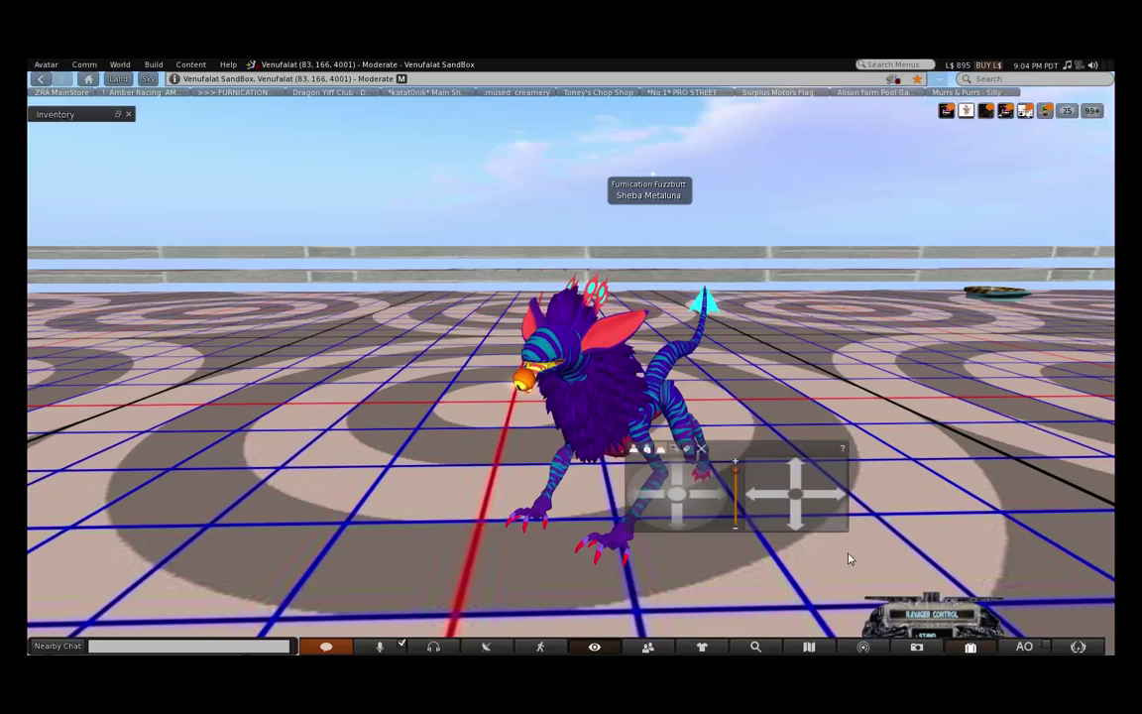
- Clear the inventory search, show all types, and examine the details and extra options of the Furry Underground landmark
{"action": "key", "text": "ctrl+i"}
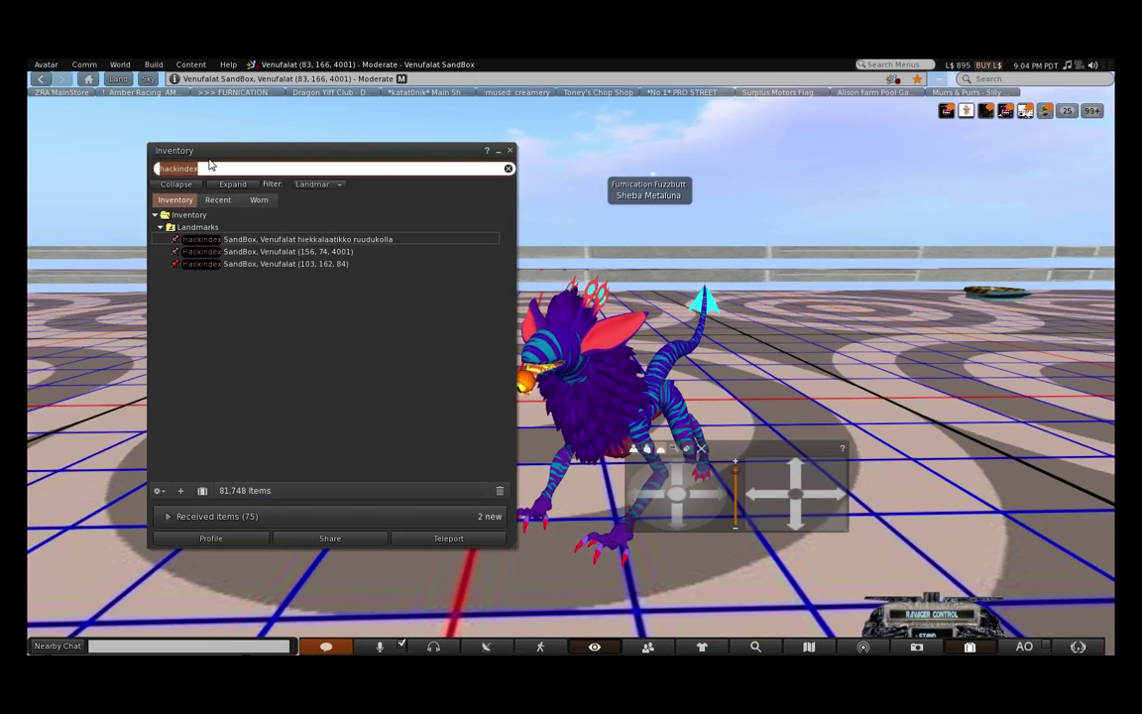
{"action": "key", "text": "BackSpace"}
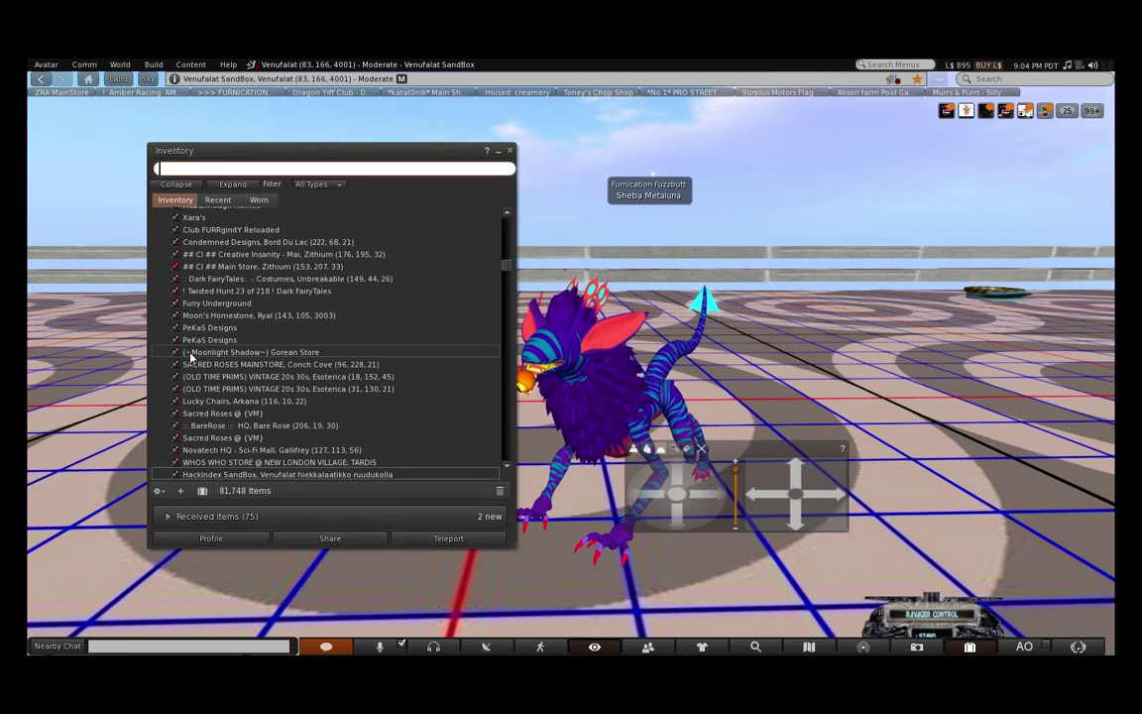
{"action": "right_click", "coordinate": [217, 306]}
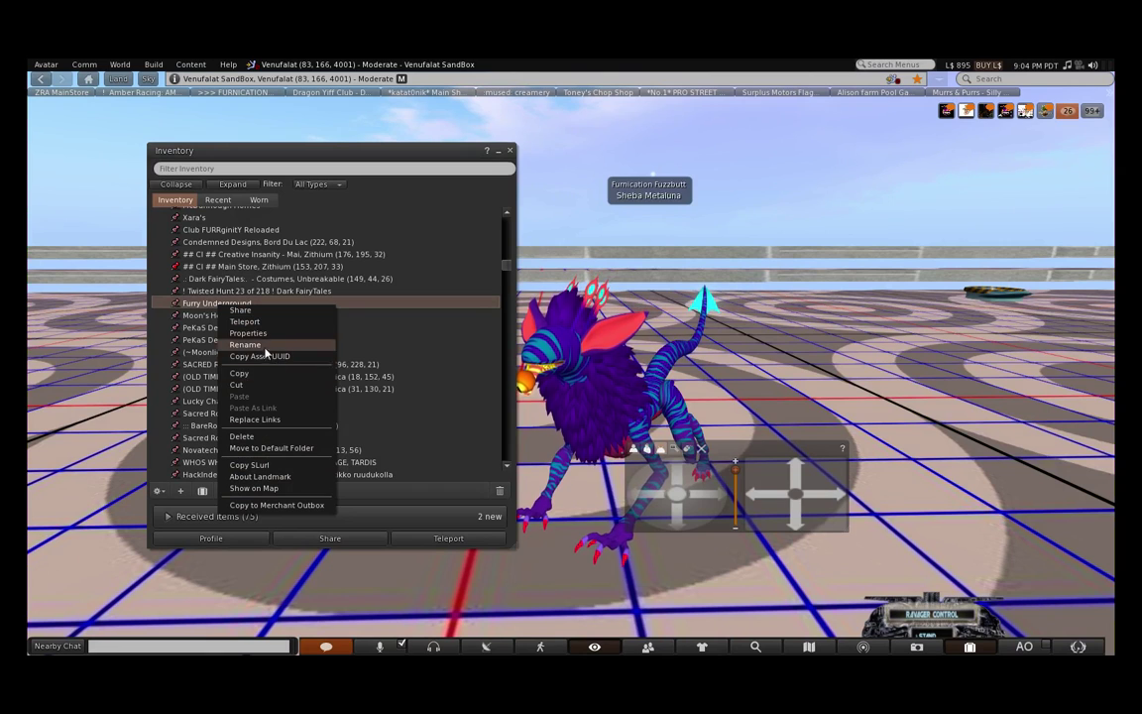
{"action": "left_click", "coordinate": [245, 478]}
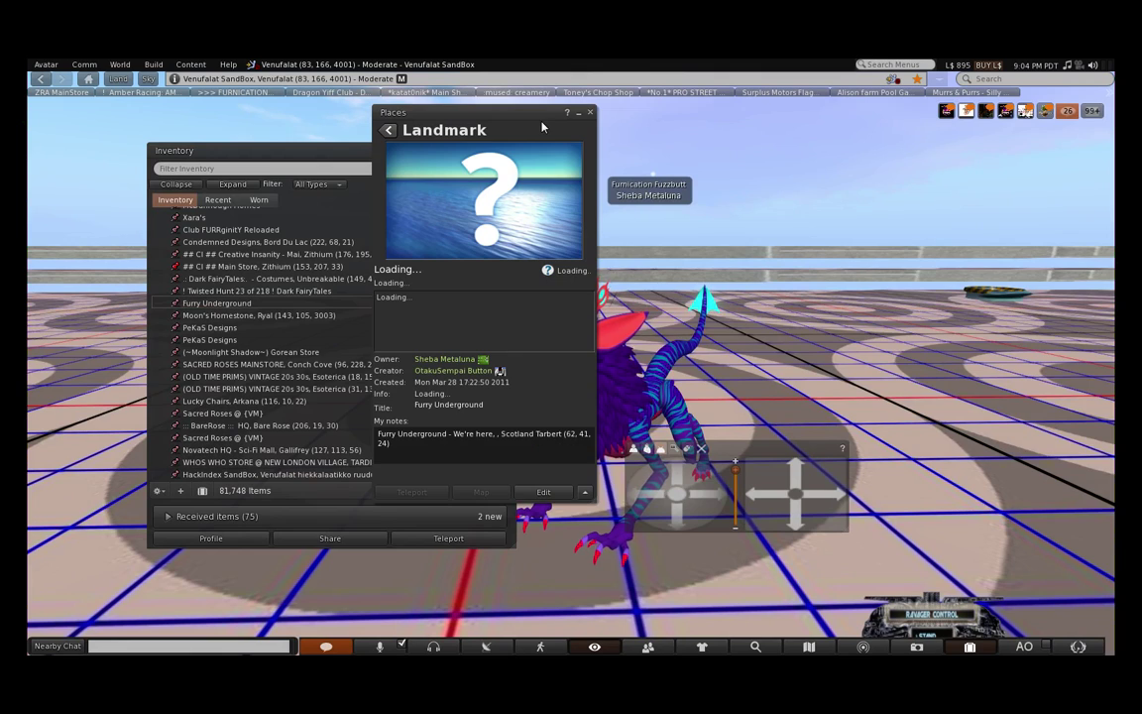
{"action": "left_click", "coordinate": [583, 492]}
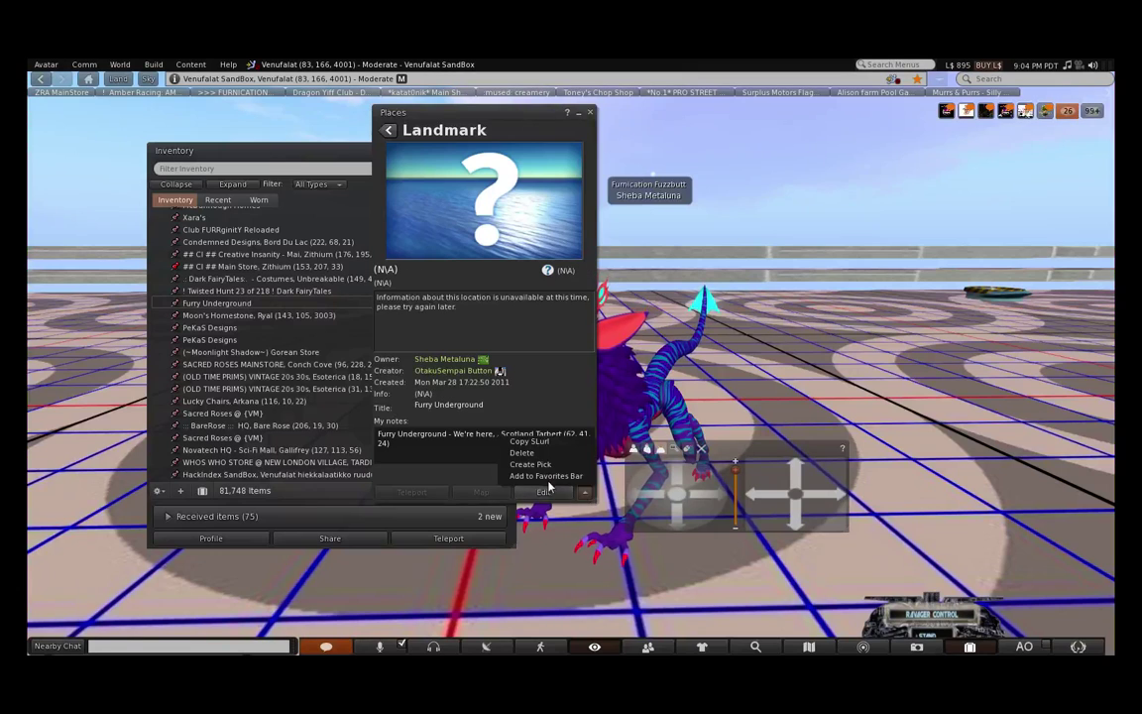
{"action": "left_click", "coordinate": [559, 349]}
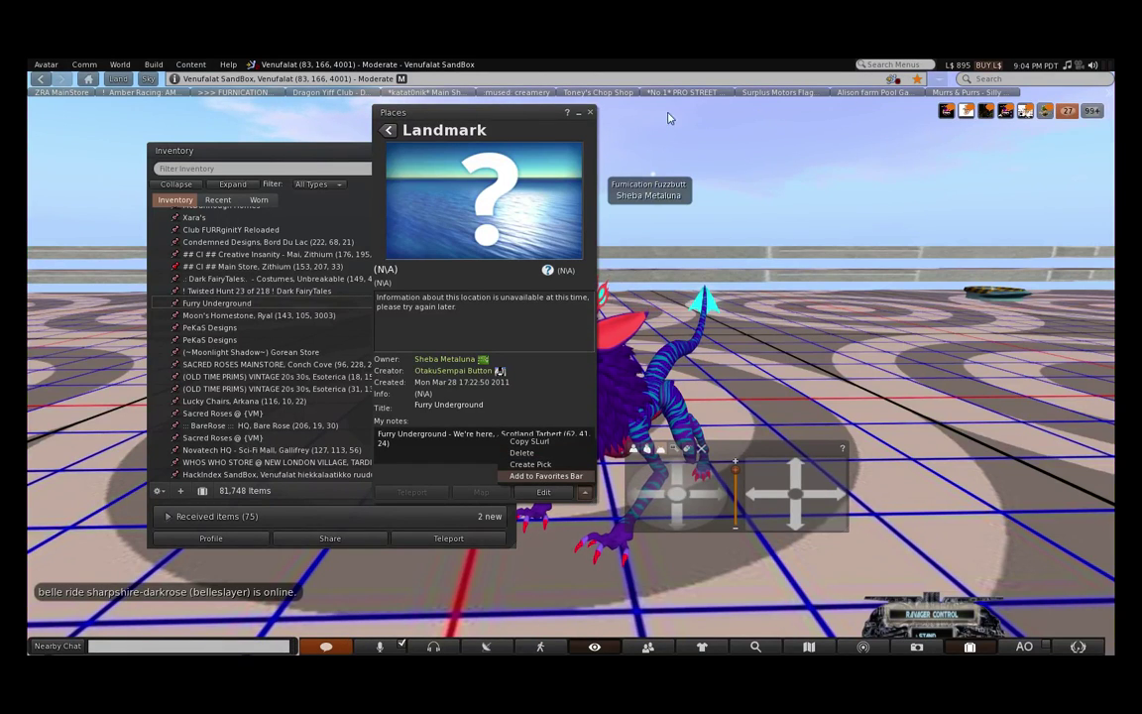
{"action": "left_click", "coordinate": [590, 114]}
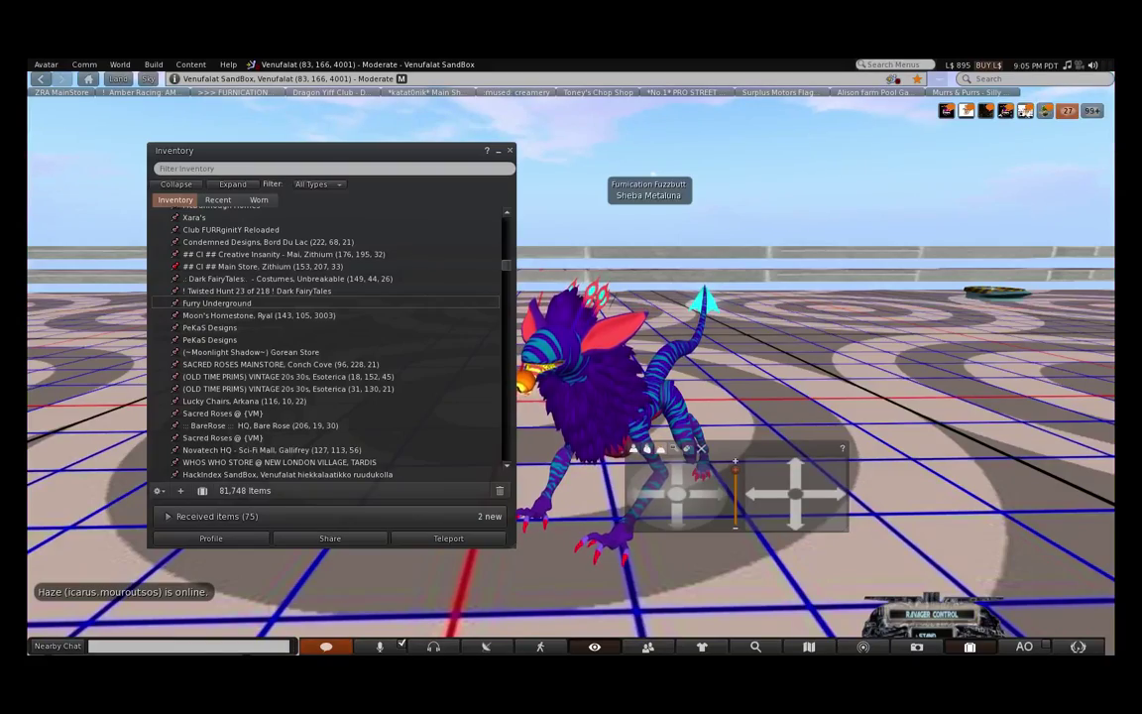
{"action": "left_click", "coordinate": [499, 152]}
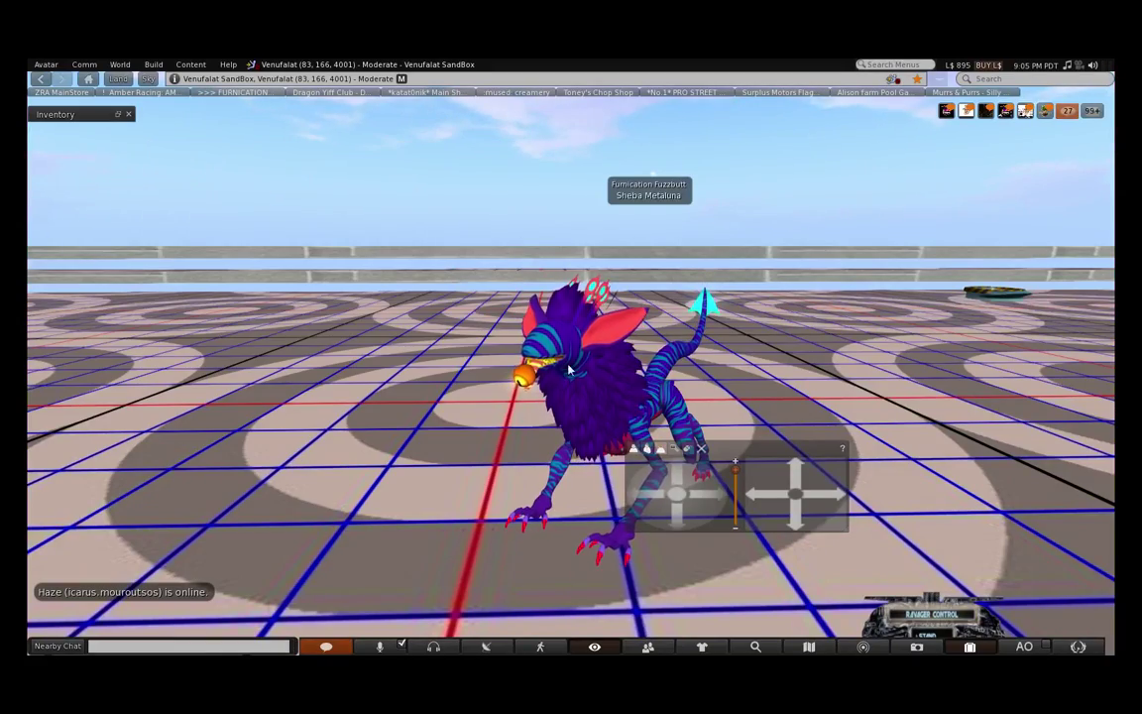
- Move the camera controls lower and teleport to the FURNICATION club
{"action": "left_click", "coordinate": [687, 504]}
{"action": "left_click_drag", "start_coordinate": [687, 506], "coordinate": [688, 507]}
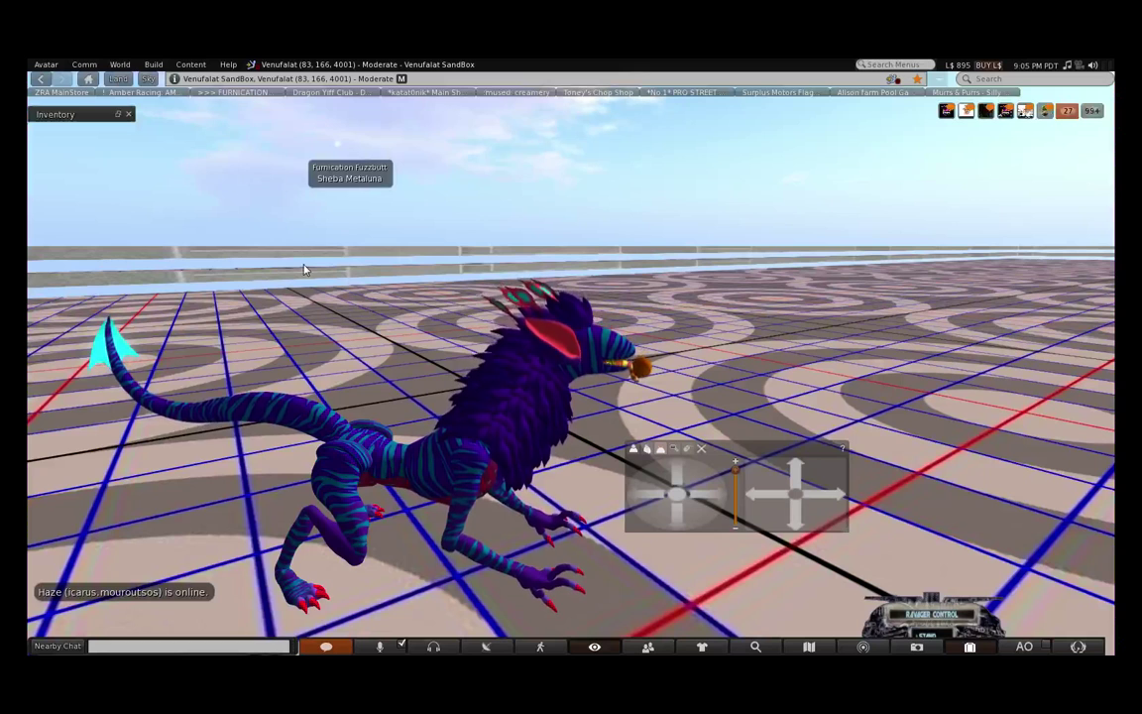
{"action": "left_click_drag", "start_coordinate": [762, 453], "coordinate": [775, 557]}
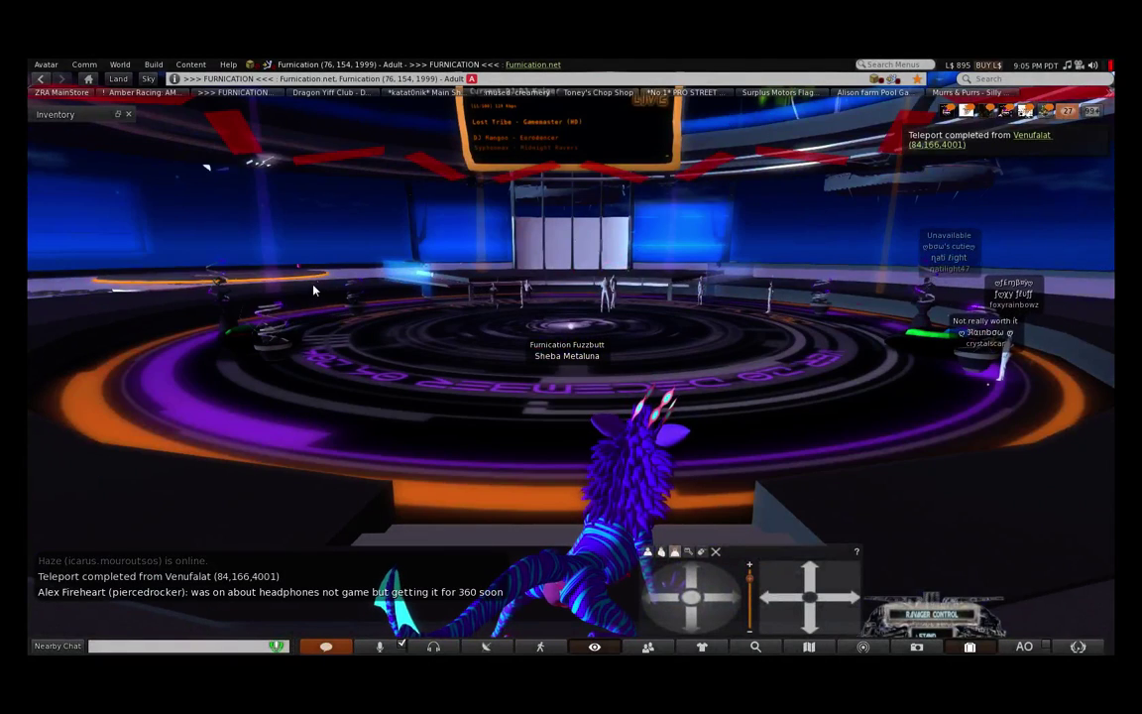
- Walk the avatar onto the club's dance floor and turn it around to face the dancers, bar and stairs
{"action": "key", "text": "Left"}
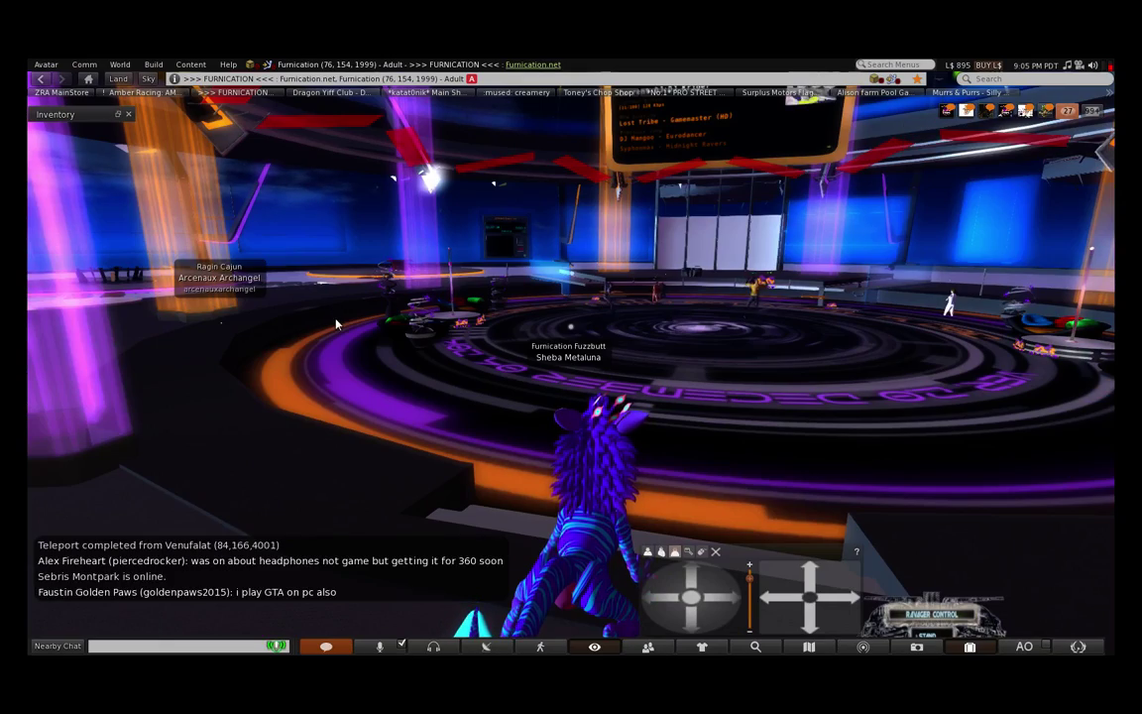
{"action": "key", "text": "Right"}
{"action": "key", "text": "Up"}
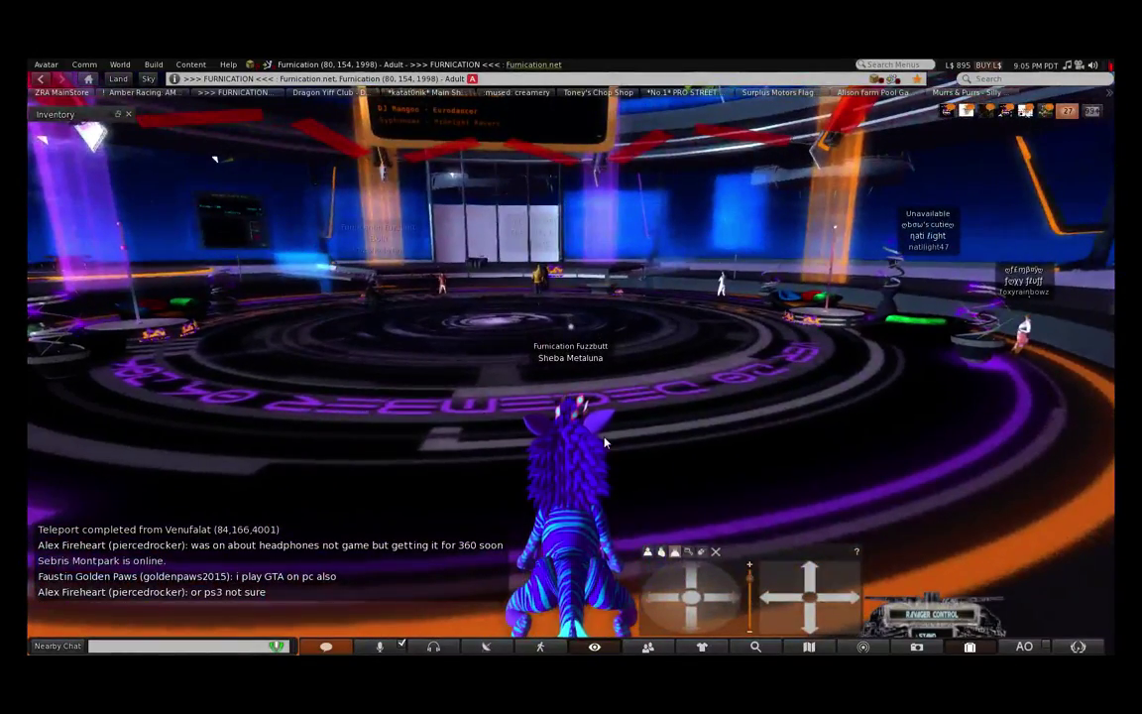
{"action": "key", "text": "Left"}
{"action": "key", "text": "Right"}
{"action": "key", "text": "Right"}
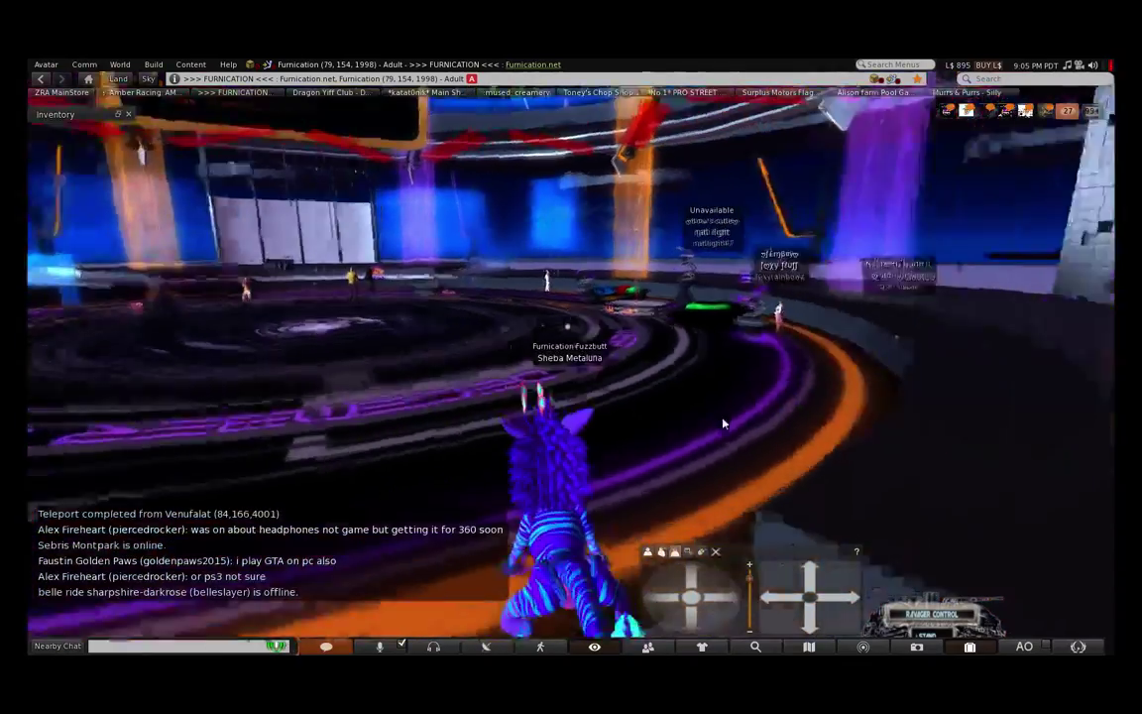
{"action": "key", "text": "Right"}
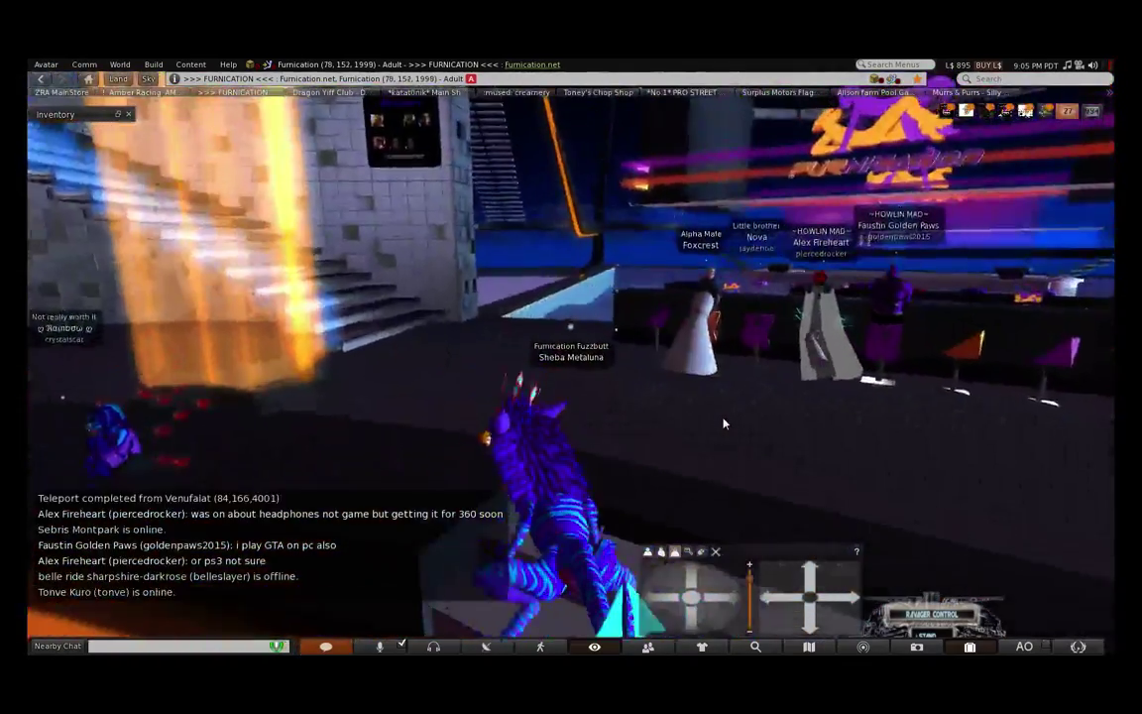
{"action": "key", "text": "Left"}
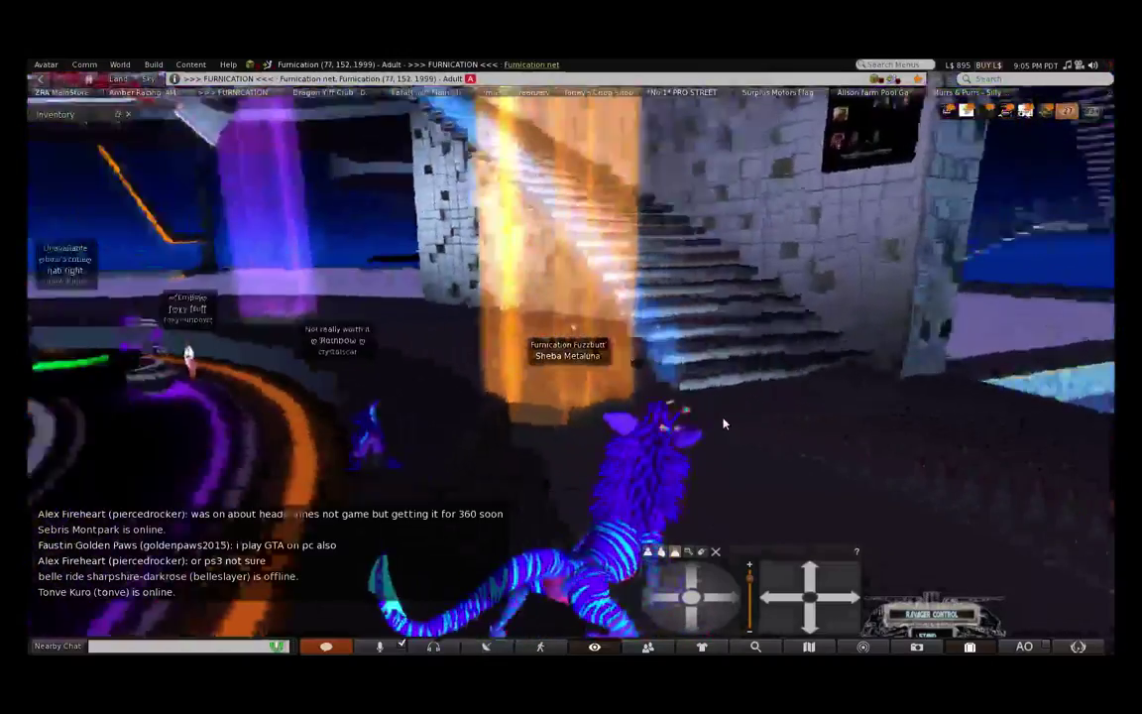
- Turn the avatar back to face the club's dance floor and move the camera controls over the floor's centre
{"action": "key", "text": "Left"}
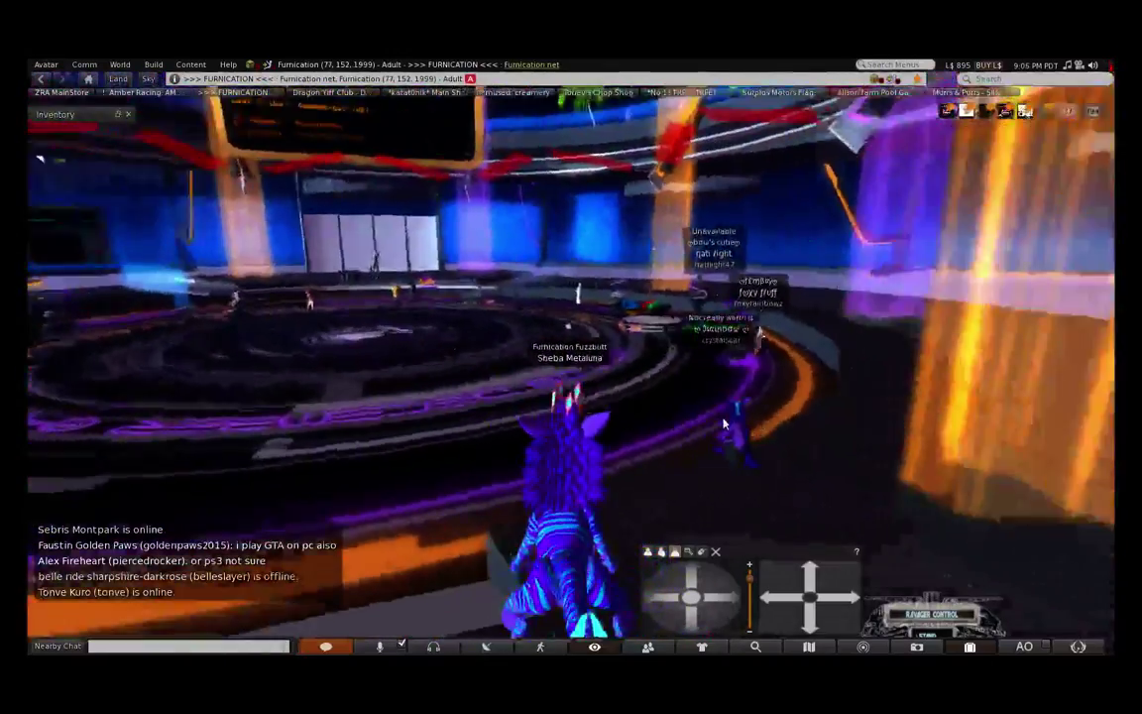
{"action": "key", "text": "Left"}
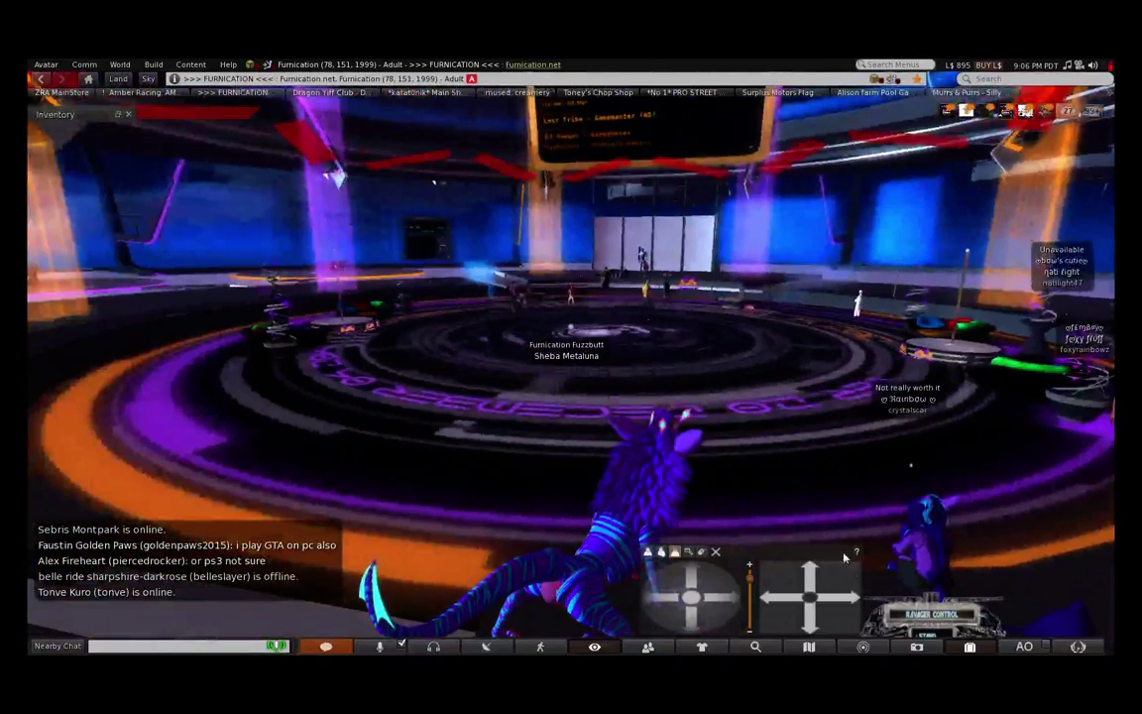
{"action": "left_click_drag", "start_coordinate": [763, 552], "coordinate": [630, 310]}
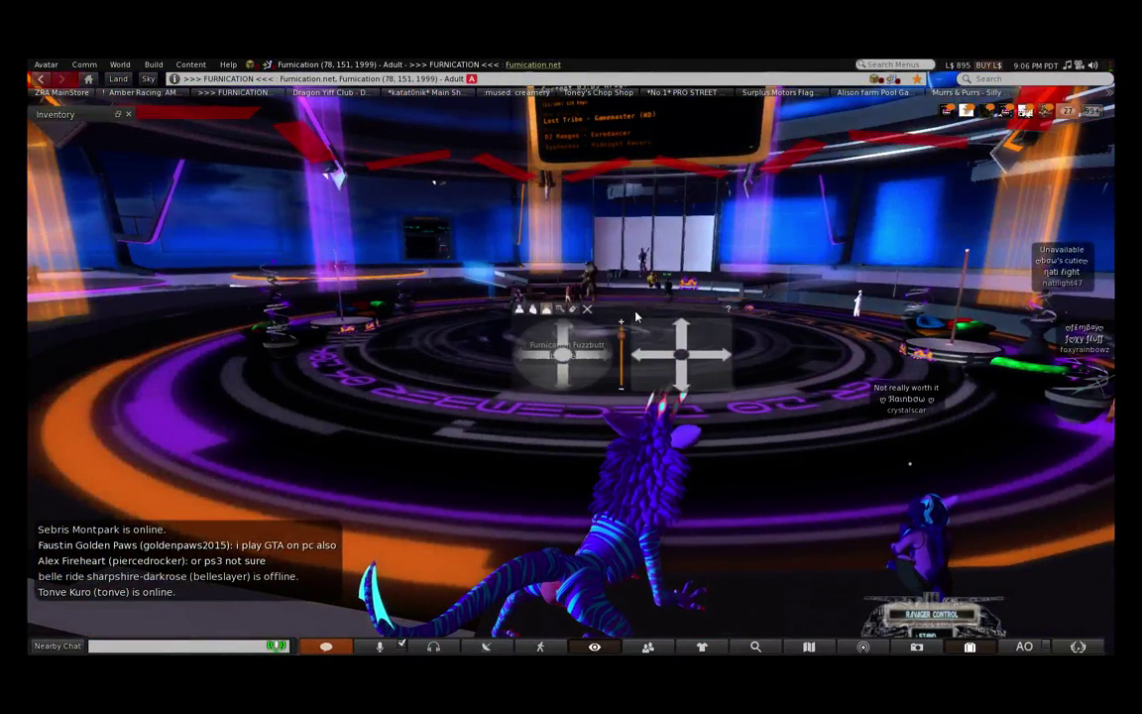
- Toggle the camera controls off and on, and place them beside the avatar near the front of the dance floor
{"action": "left_click", "coordinate": [593, 648]}
{"action": "left_click", "coordinate": [593, 647]}
{"action": "left_click", "coordinate": [593, 647]}
{"action": "left_click", "coordinate": [593, 647]}
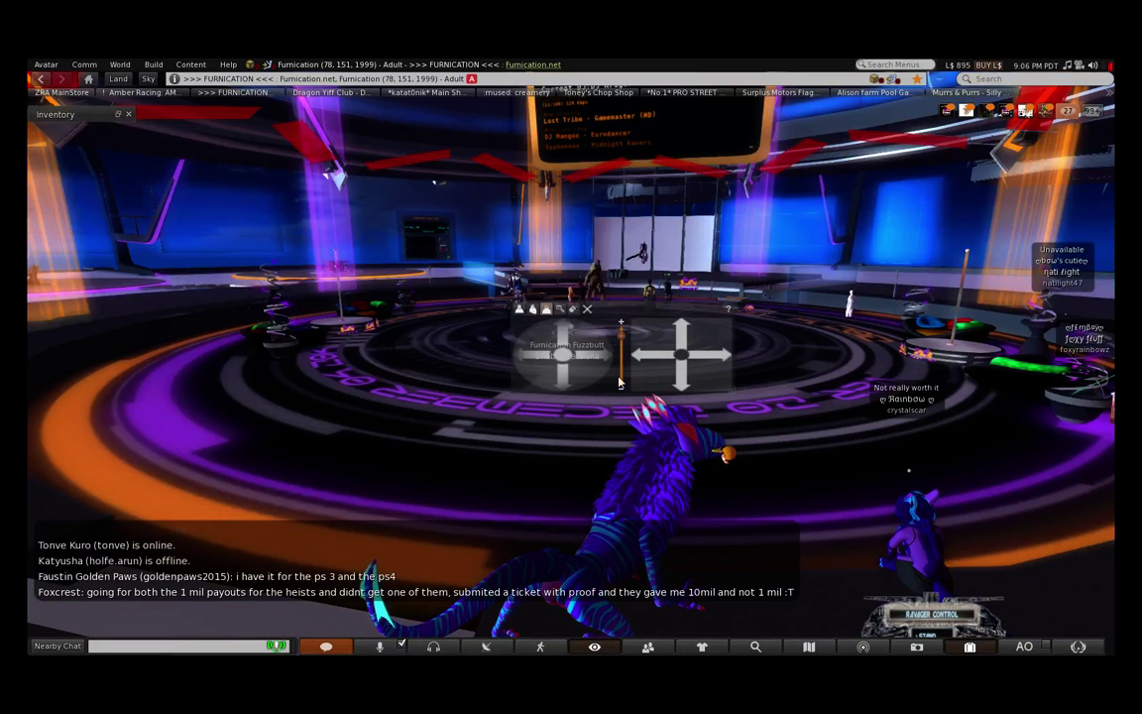
{"action": "left_click_drag", "start_coordinate": [621, 308], "coordinate": [498, 451]}
- Tilt and shift the camera up and down to view the dance floor from low and high angles
{"action": "left_click", "coordinate": [450, 511]}
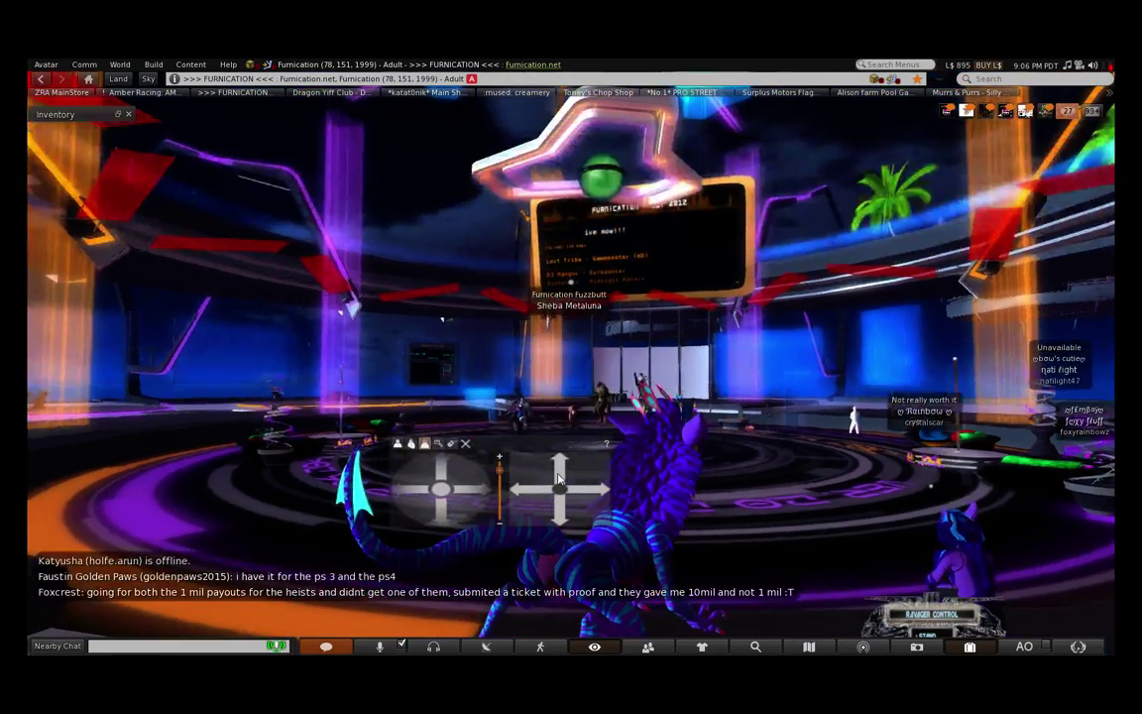
{"action": "left_click", "coordinate": [558, 478]}
{"action": "left_click", "coordinate": [558, 478]}
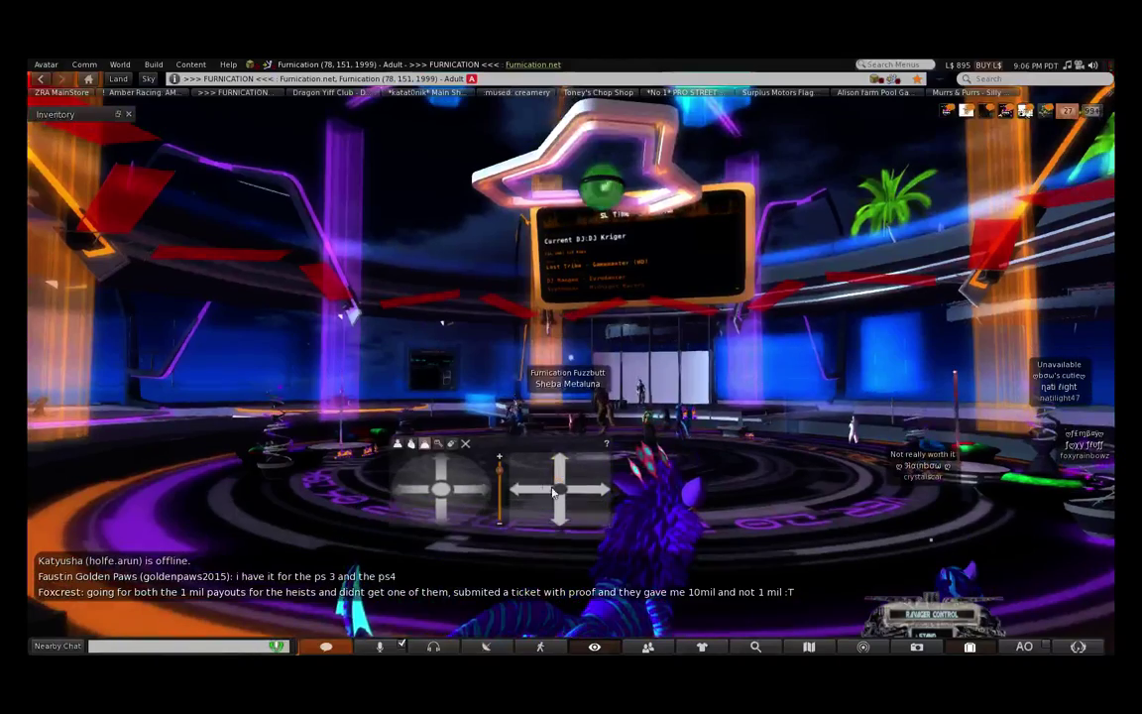
{"action": "left_click", "coordinate": [442, 467]}
{"action": "left_click", "coordinate": [564, 526]}
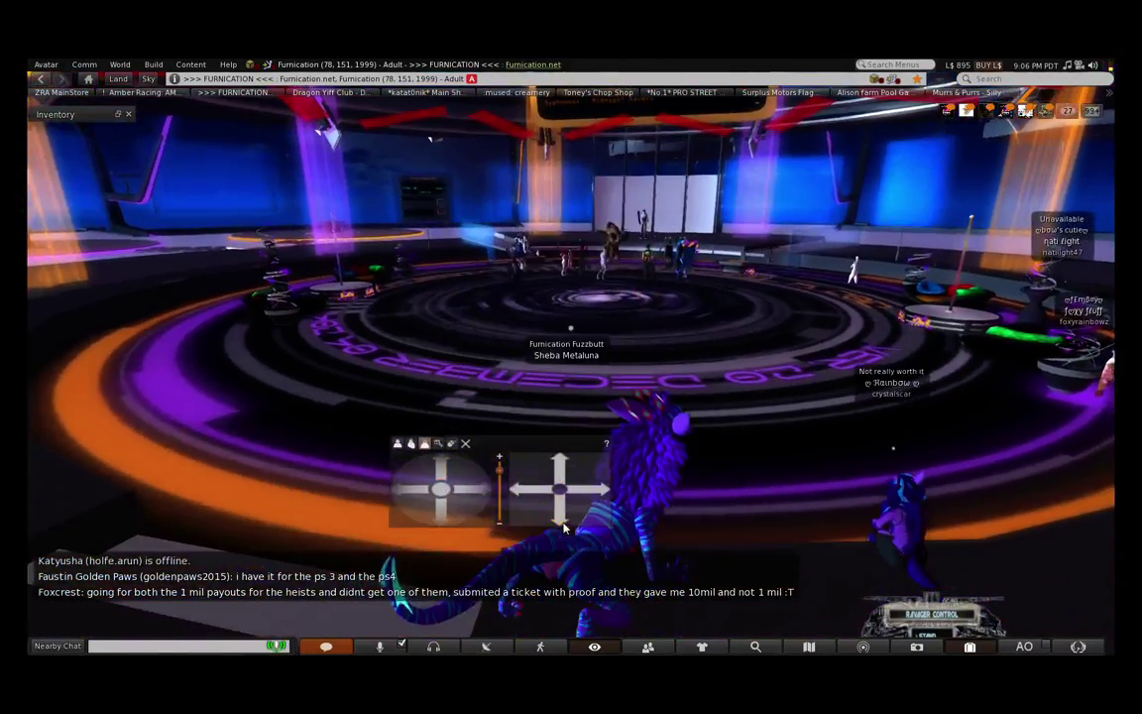
{"action": "left_click", "coordinate": [563, 529]}
- Tilt the camera up and raise it to bring the overhead green dance ball and ceiling lights into view
{"action": "left_click", "coordinate": [446, 510]}
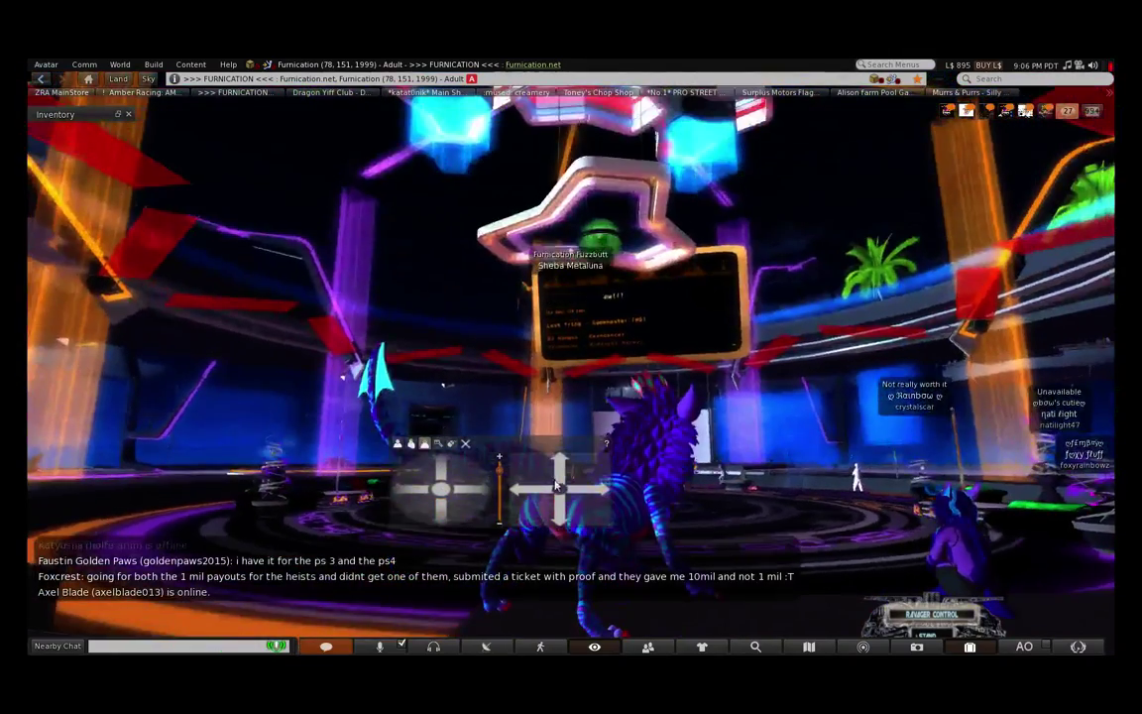
{"action": "left_click", "coordinate": [566, 476]}
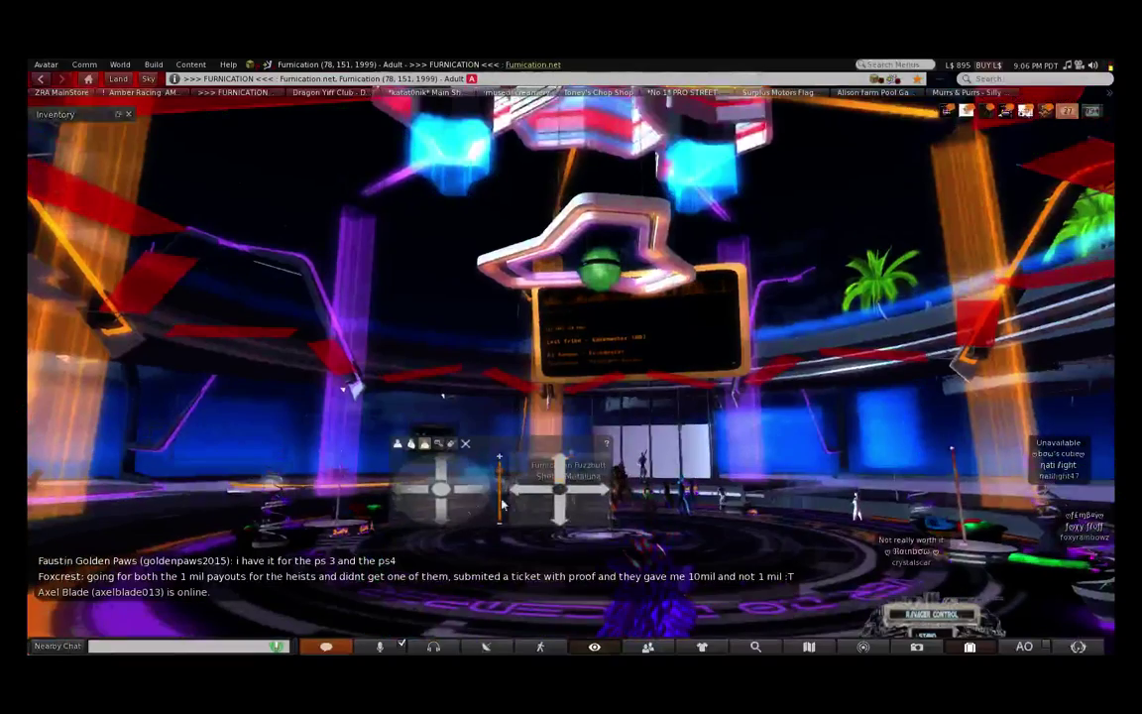
{"action": "left_click", "coordinate": [446, 513]}
{"action": "left_click", "coordinate": [601, 498]}
{"action": "left_click", "coordinate": [563, 518]}
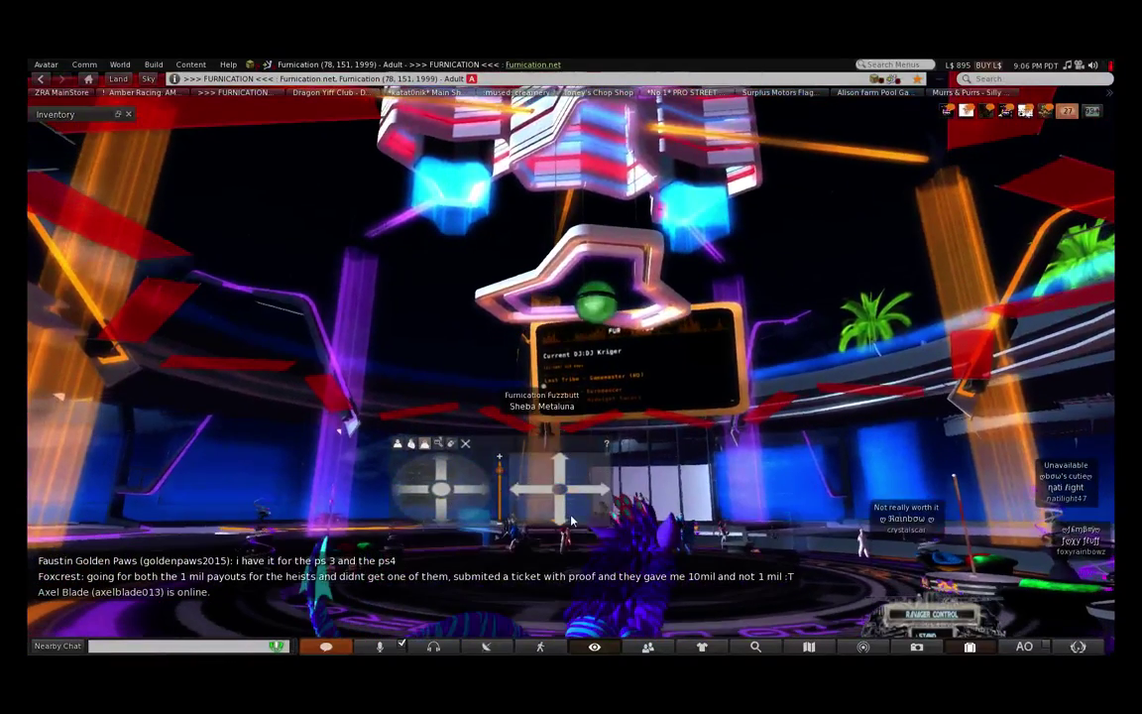
{"action": "left_click", "coordinate": [557, 475]}
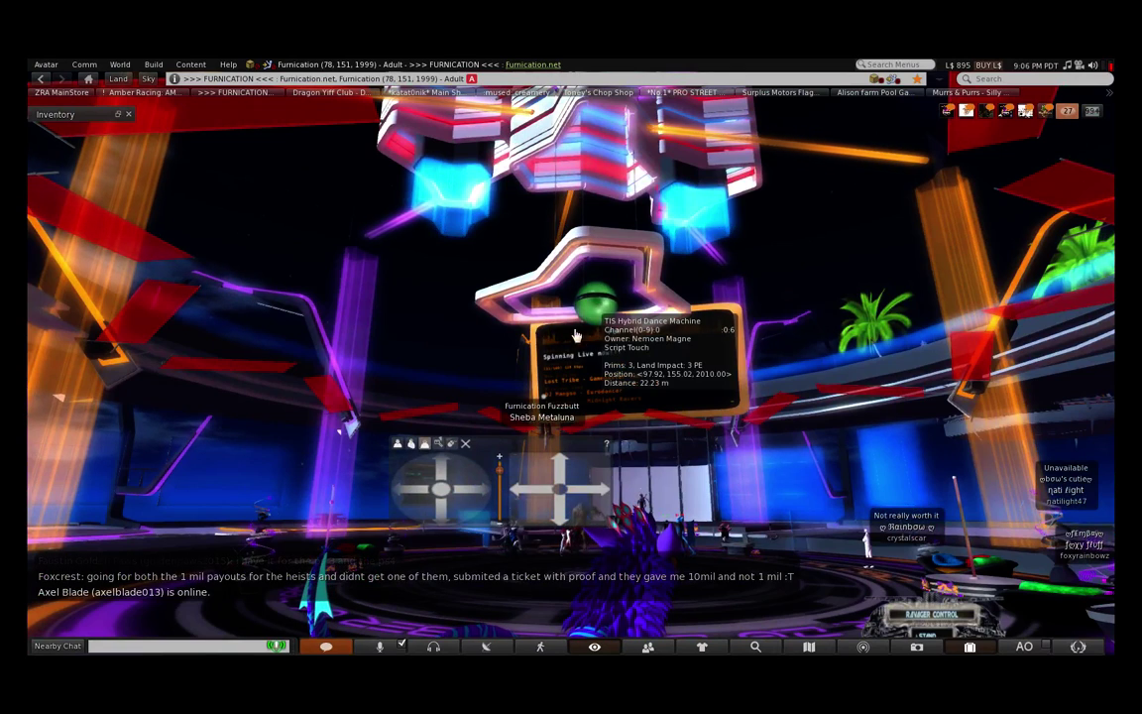
- Allow the TIS Hybrid Dance Machine to animate the avatar, browse its Single dances under General, and dismiss the dialog
{"action": "left_click", "coordinate": [596, 304]}
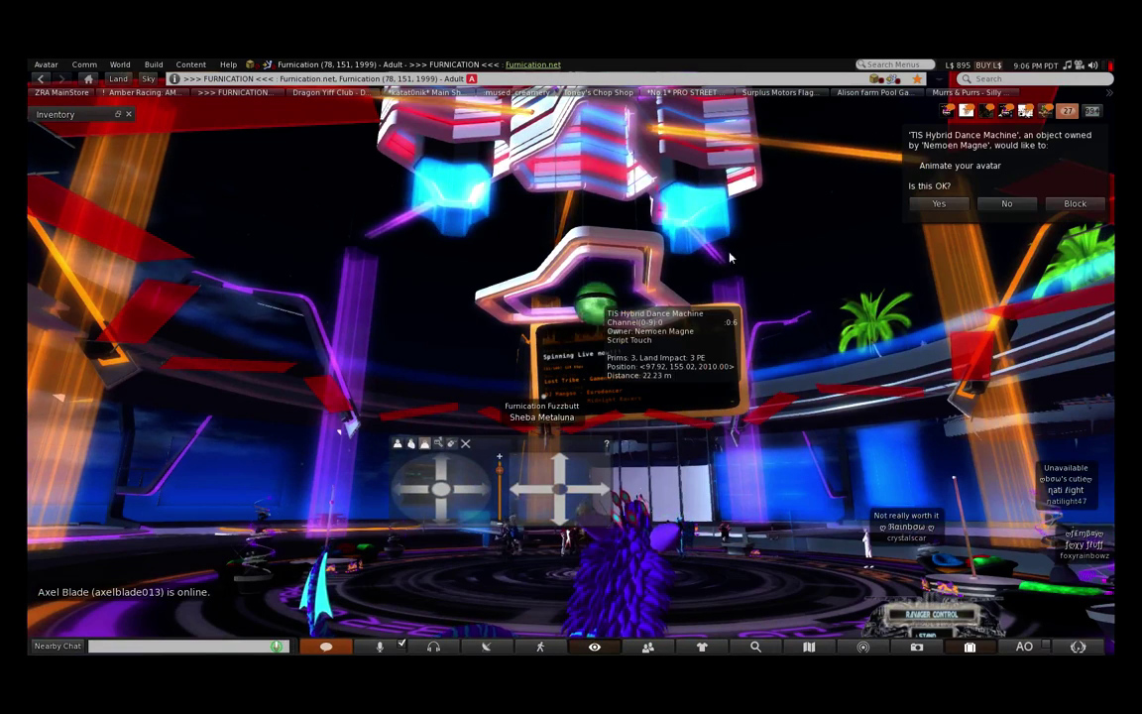
{"action": "left_click", "coordinate": [938, 204]}
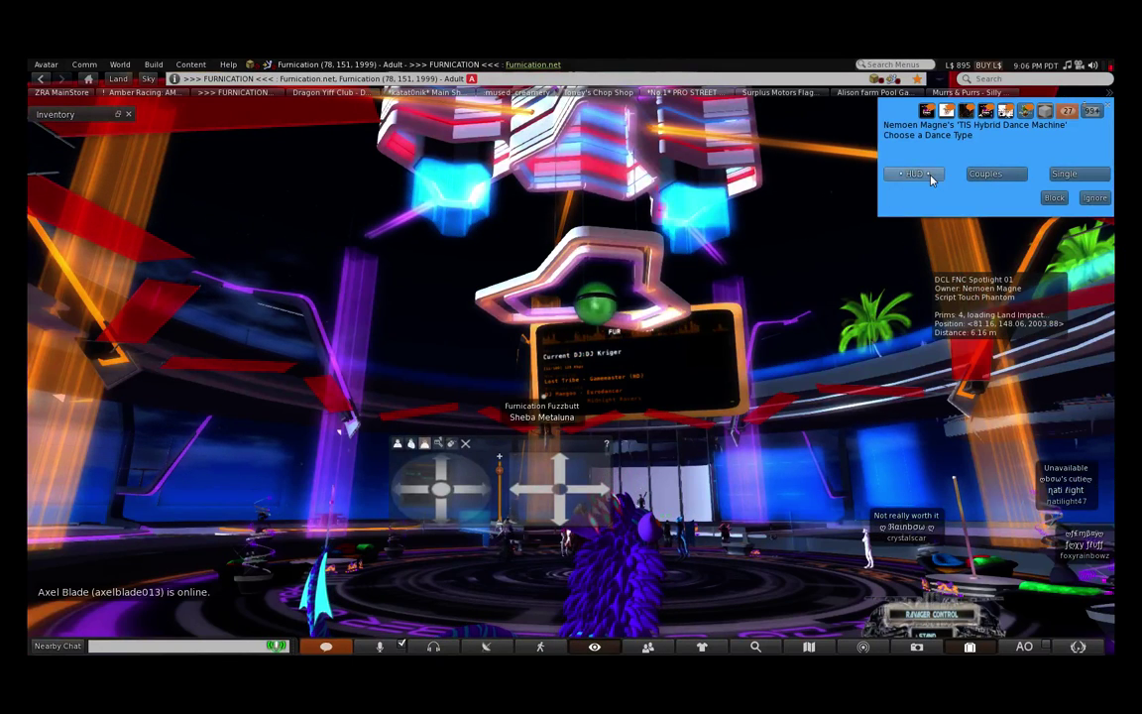
{"action": "left_click", "coordinate": [1074, 181]}
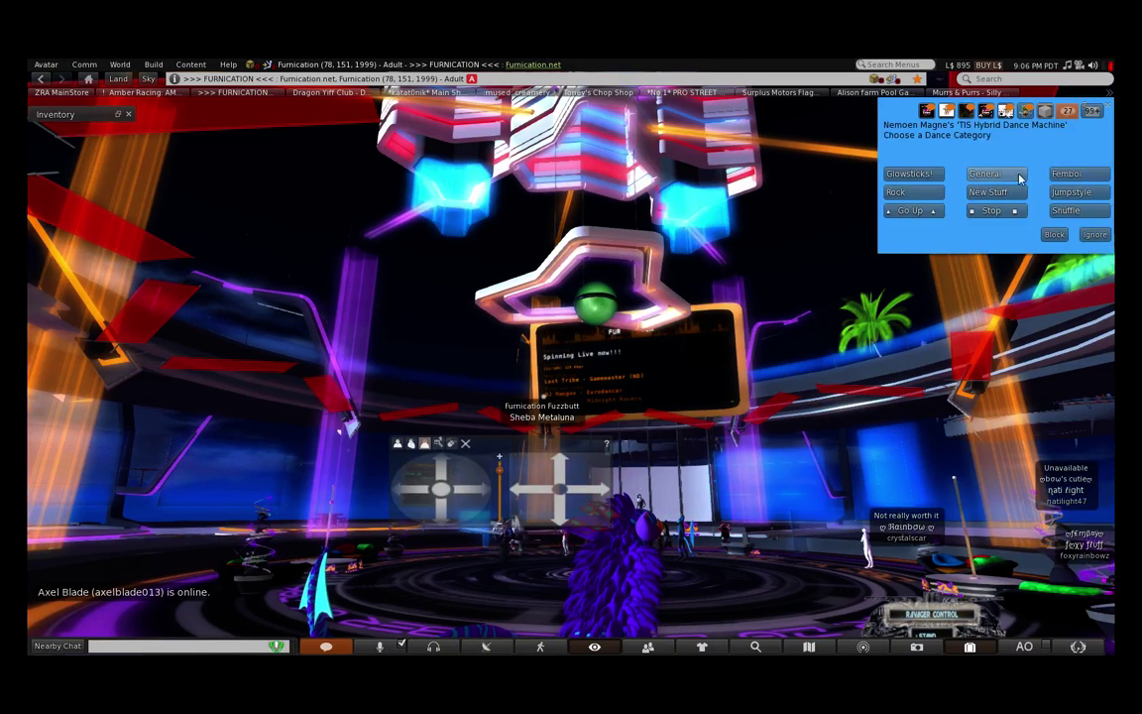
{"action": "left_click", "coordinate": [980, 177]}
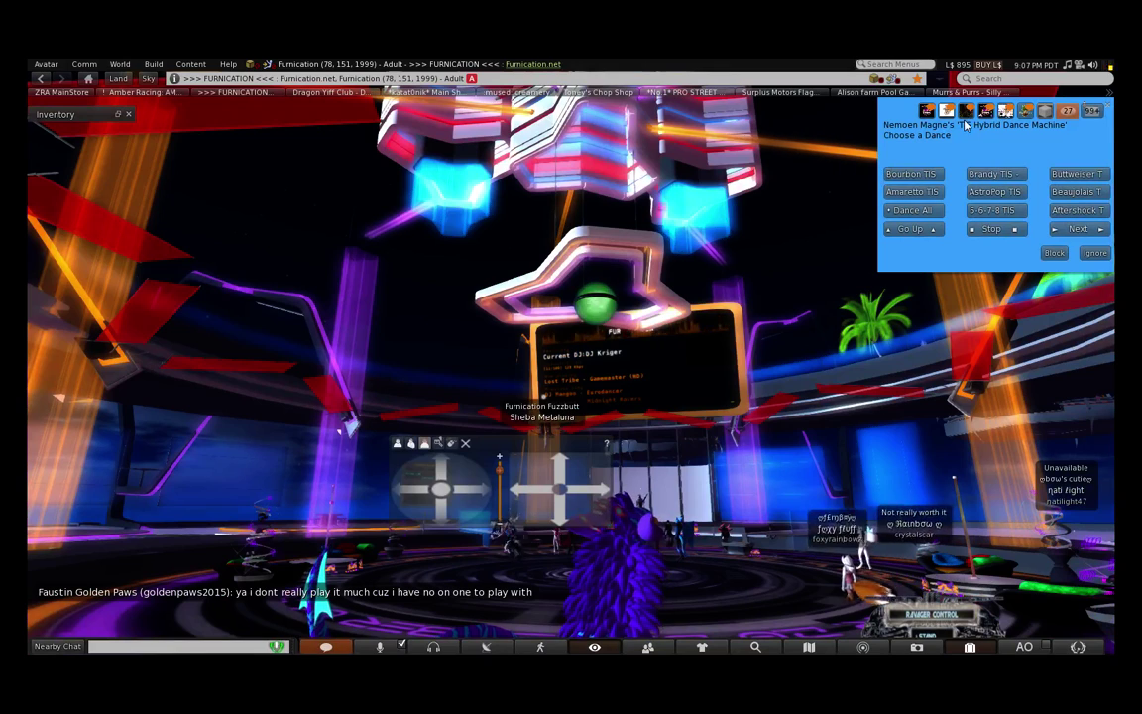
{"action": "left_click", "coordinate": [1094, 254]}
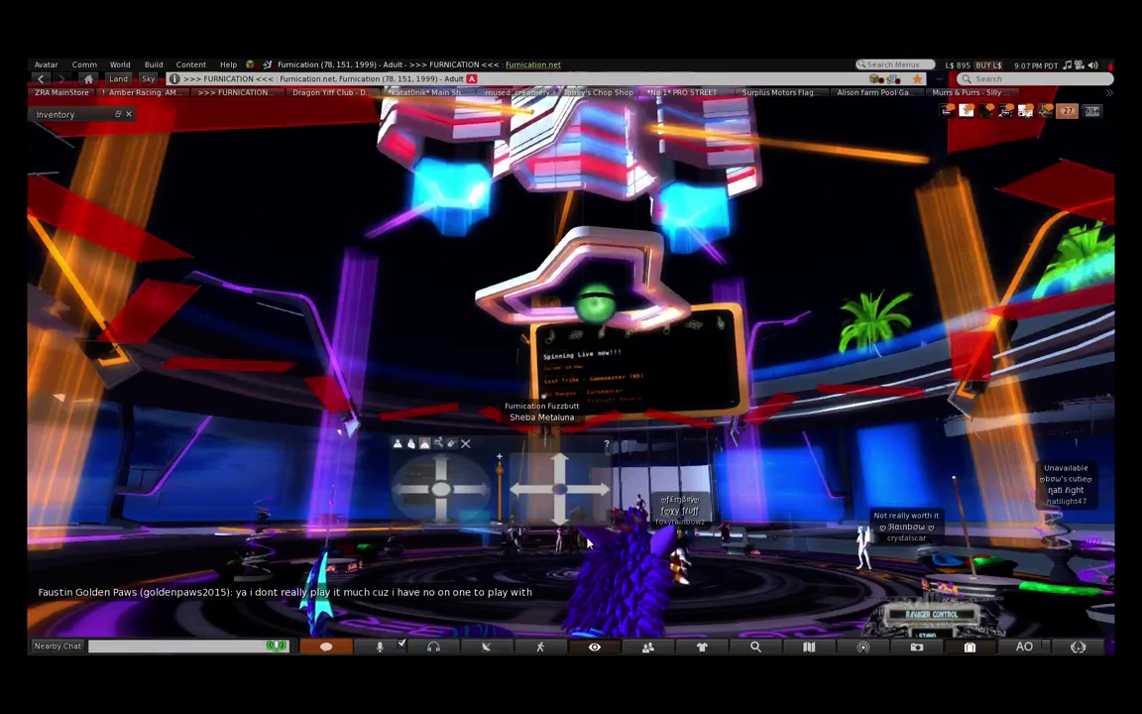
- Orbit the camera sideways around the avatar and slide it to view the club's other side
{"action": "left_click_drag", "start_coordinate": [443, 474], "coordinate": [475, 487]}
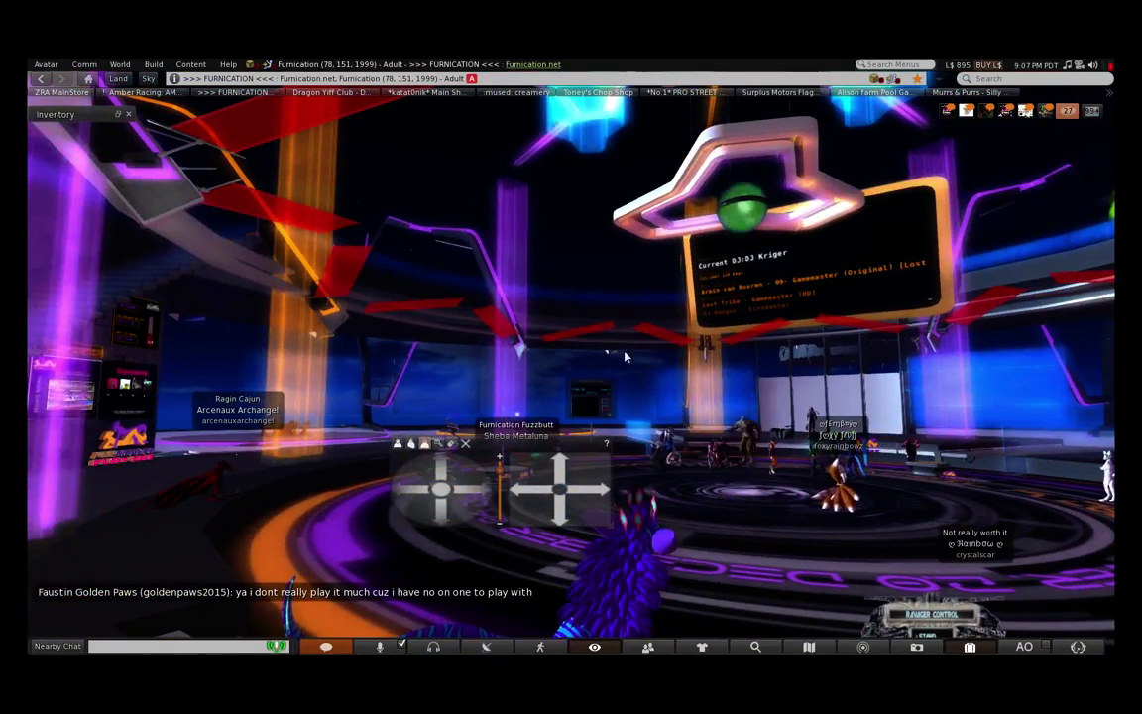
{"action": "left_click", "coordinate": [415, 485]}
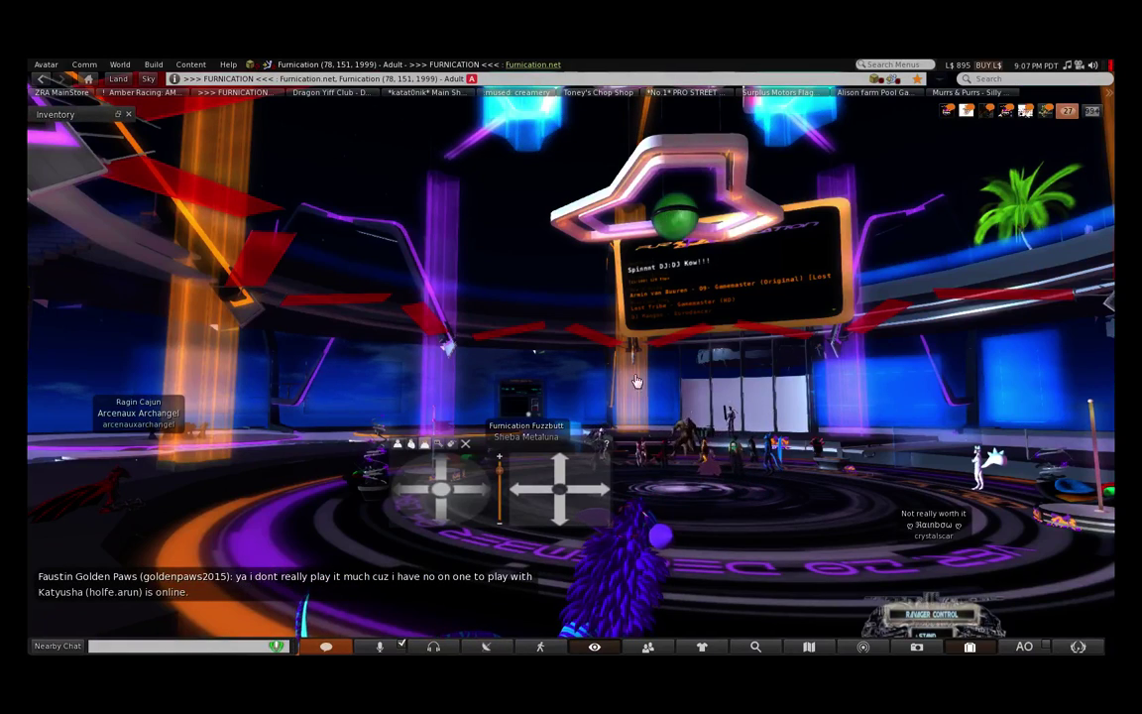
{"action": "left_click", "coordinate": [560, 464]}
{"action": "left_click", "coordinate": [586, 488]}
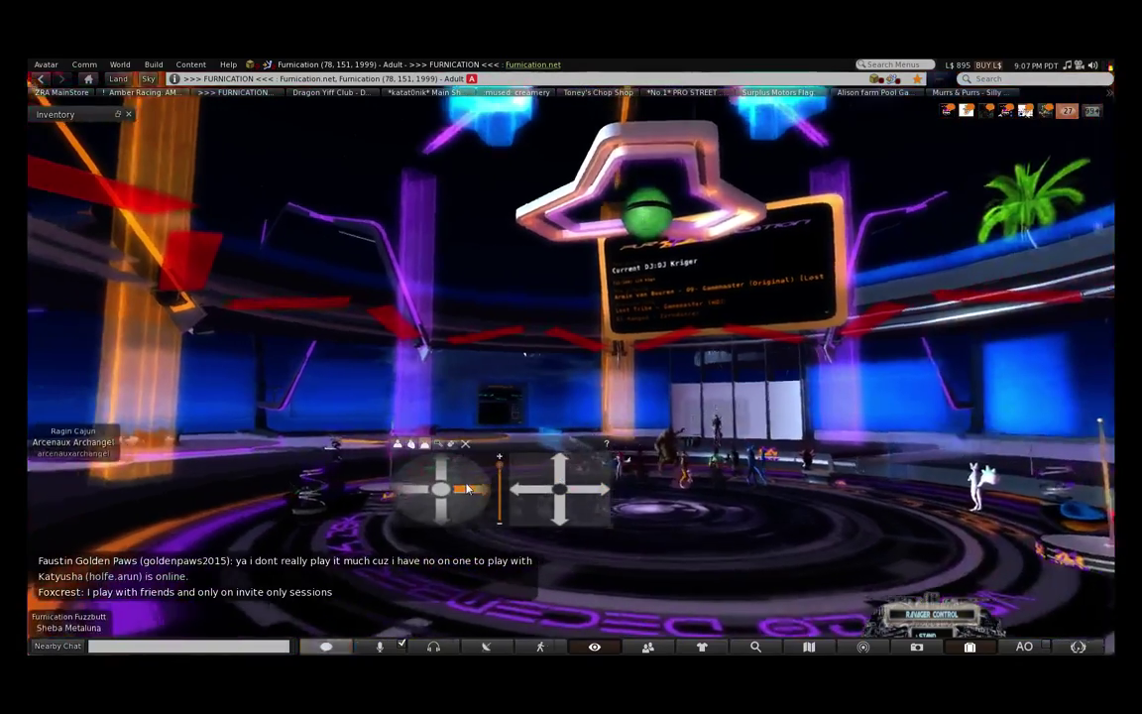
{"action": "left_click", "coordinate": [434, 491]}
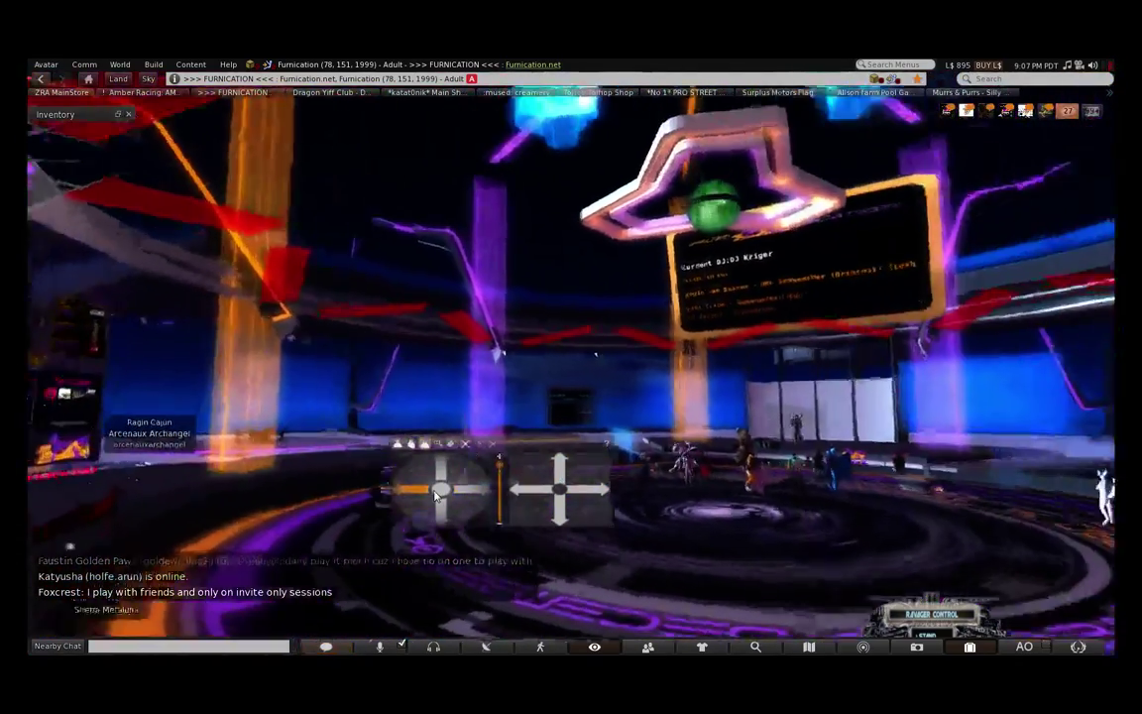
{"action": "left_click", "coordinate": [477, 499]}
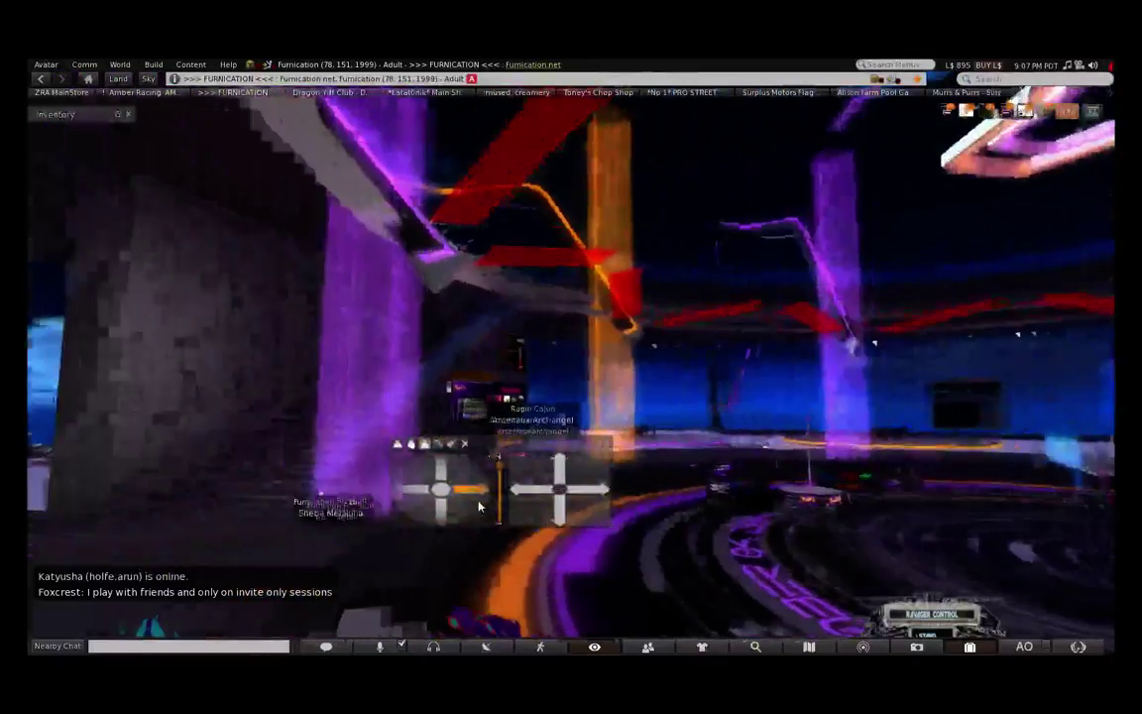
- Slide, raise and orbit the camera around the green dance ball, moving the camera controls aside
{"action": "left_click", "coordinate": [572, 490]}
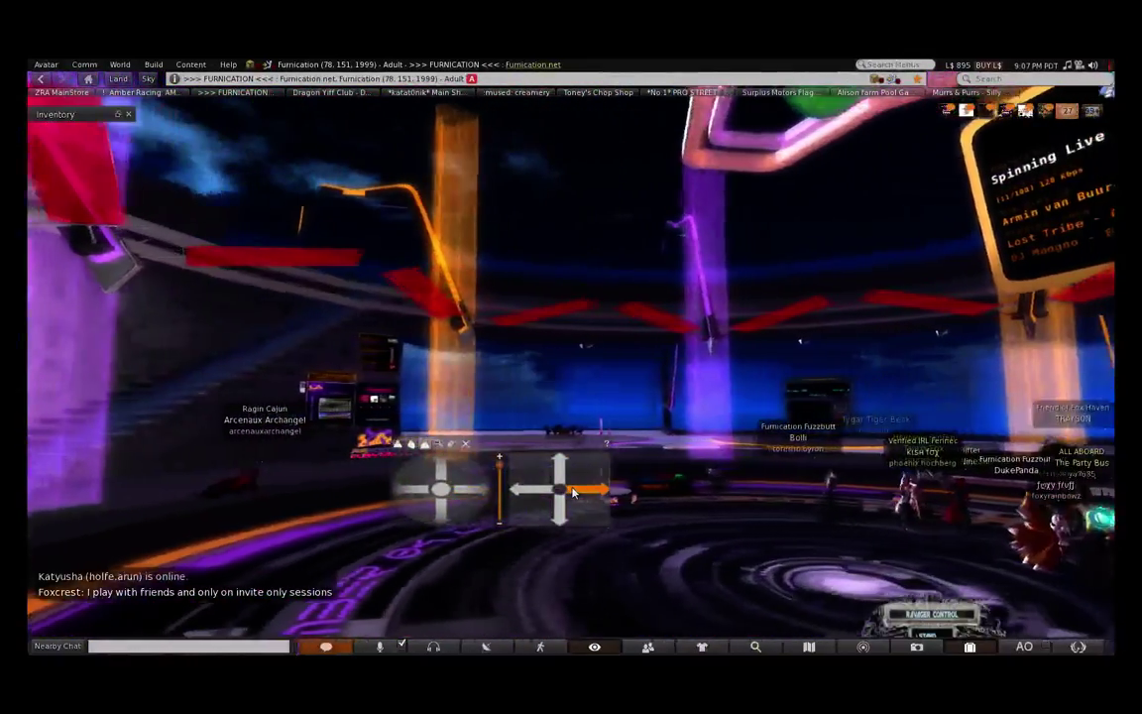
{"action": "left_click_drag", "start_coordinate": [572, 490], "coordinate": [555, 470]}
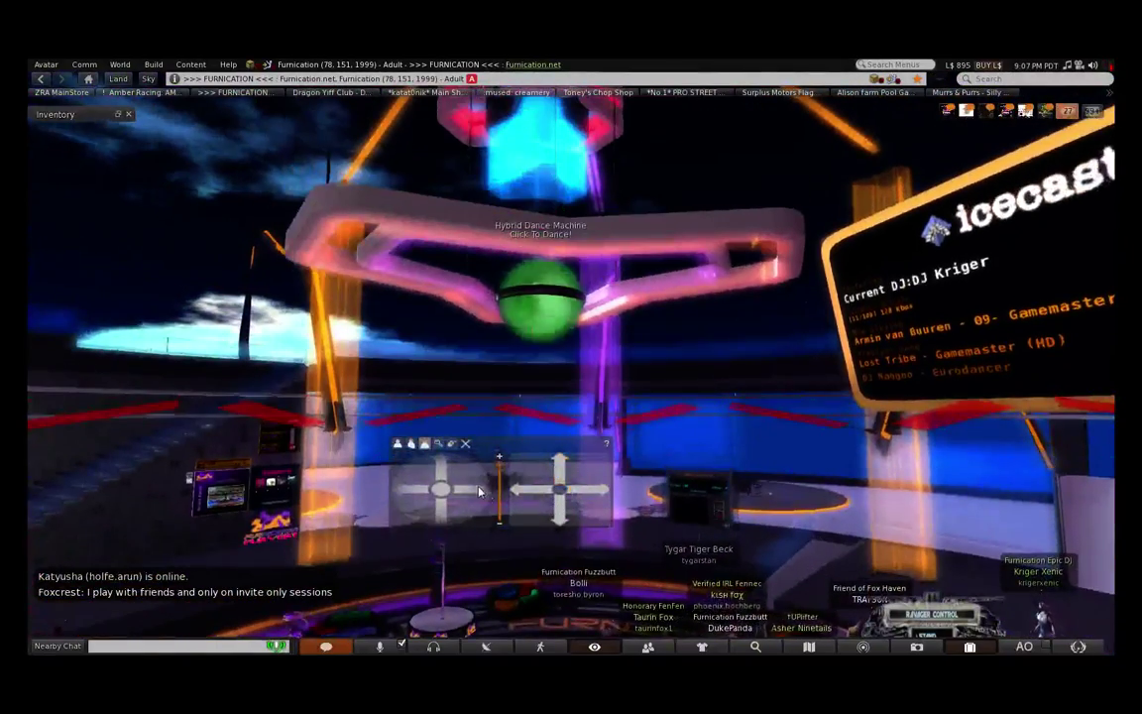
{"action": "left_click", "coordinate": [477, 491]}
{"action": "left_click", "coordinate": [604, 489]}
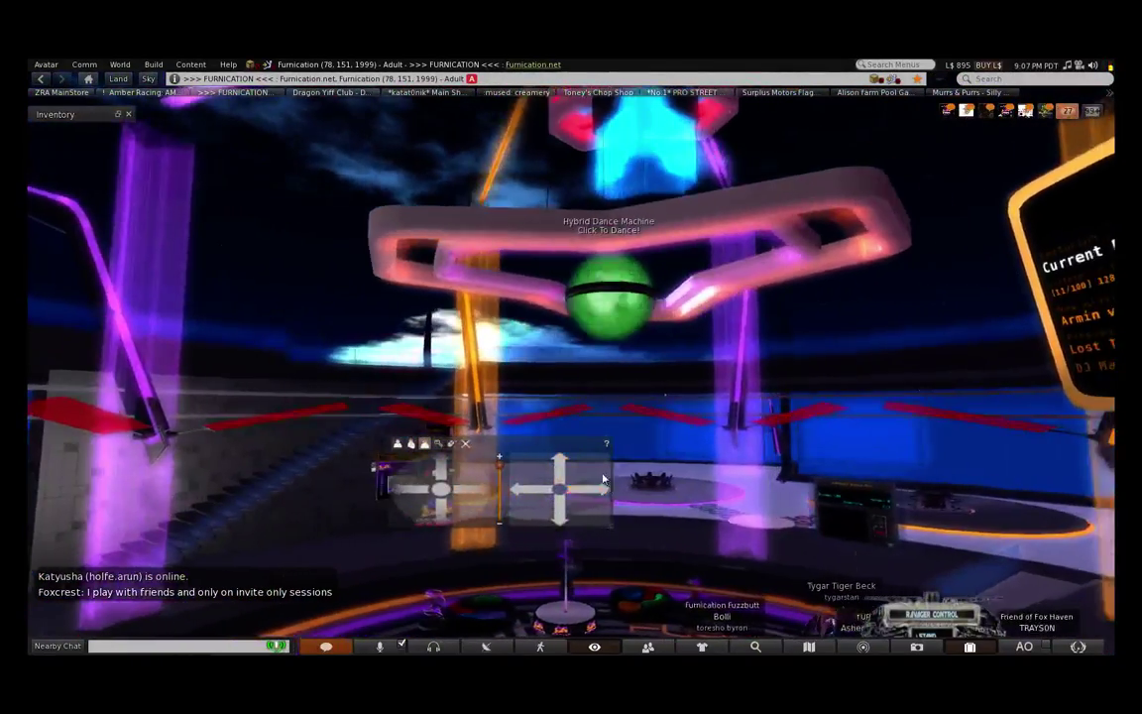
{"action": "left_click_drag", "start_coordinate": [585, 451], "coordinate": [715, 470]}
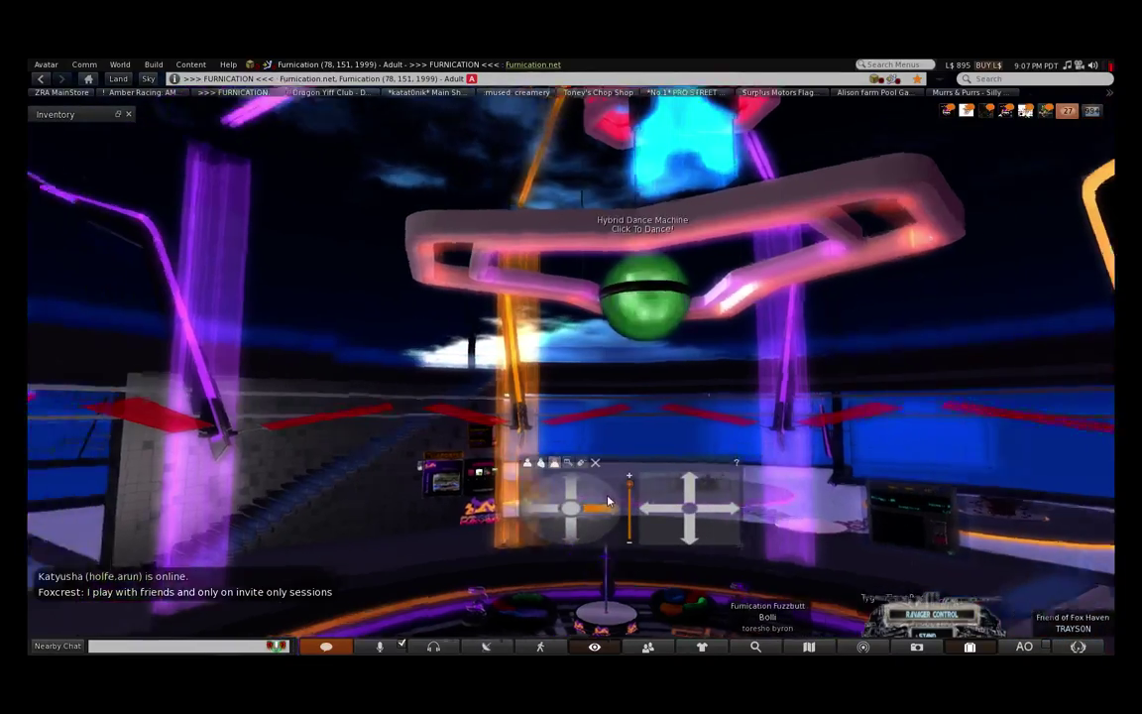
{"action": "left_click_drag", "start_coordinate": [700, 518], "coordinate": [700, 517]}
{"action": "left_click", "coordinate": [686, 490]}
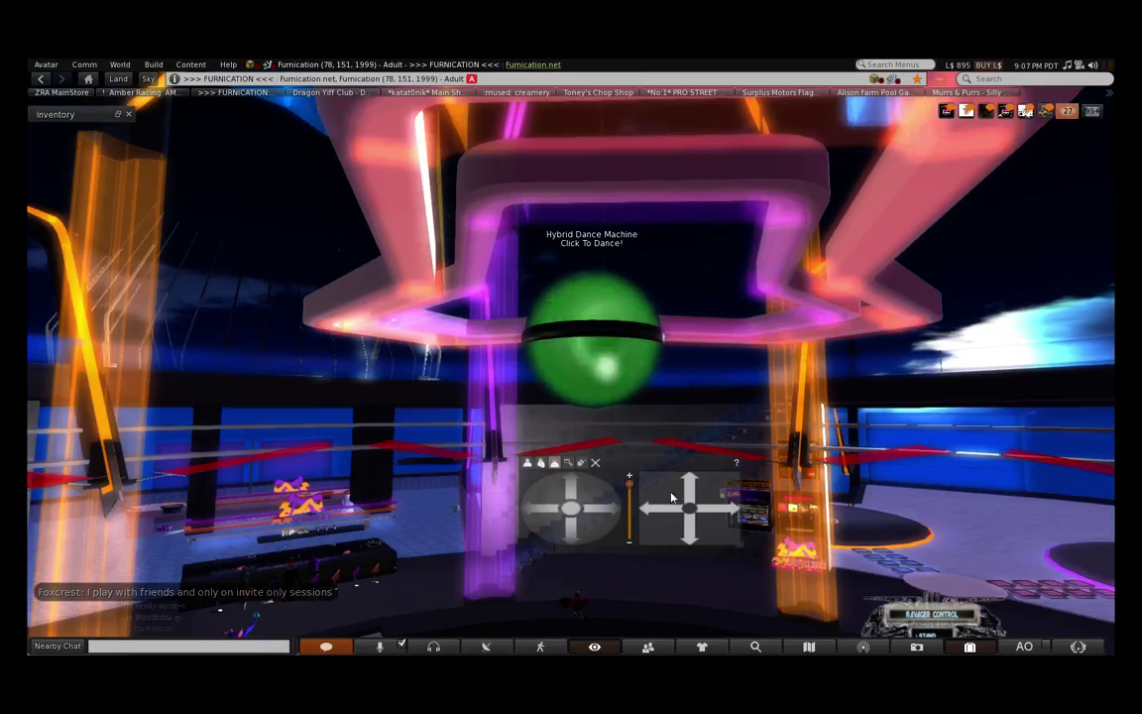
- Lower the camera through the club floor and look around beneath the building
{"action": "mouse_move", "coordinate": [702, 539]}
{"action": "left_mouse_down"}
{"action": "mouse_move", "coordinate": [678, 545]}
{"action": "mouse_move", "coordinate": [730, 523]}
{"action": "mouse_move", "coordinate": [684, 538]}
{"action": "left_mouse_up"}
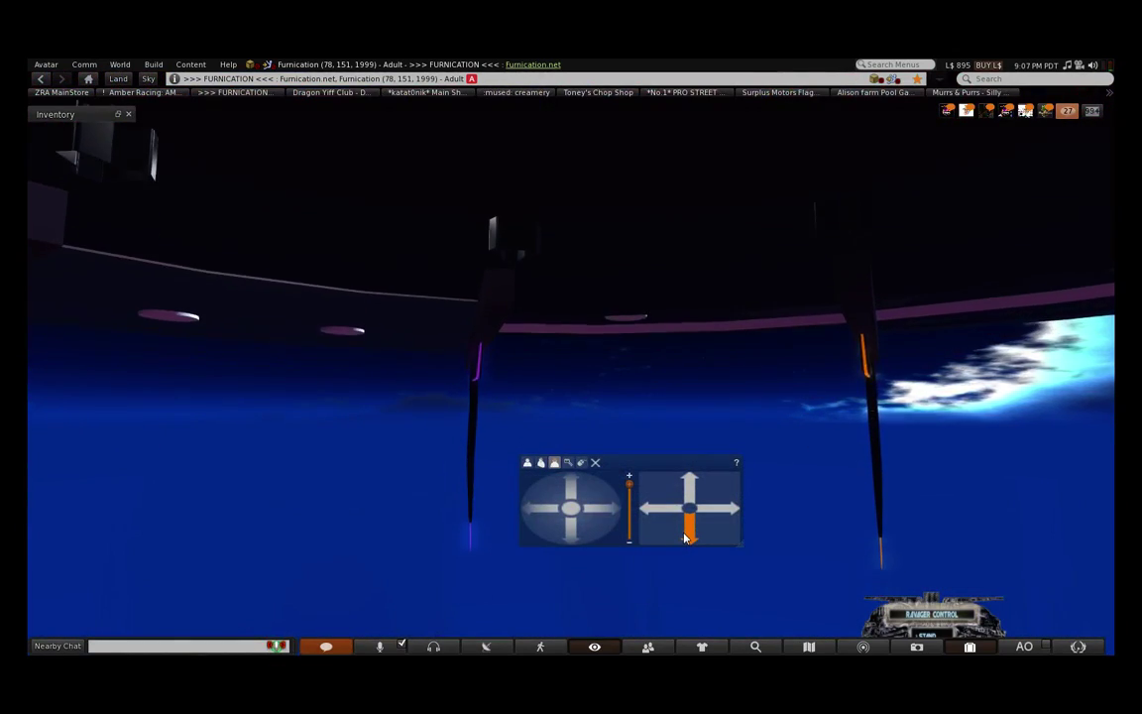
{"action": "left_click_drag", "start_coordinate": [573, 543], "coordinate": [573, 544]}
{"action": "left_click_drag", "start_coordinate": [692, 535], "coordinate": [615, 512]}
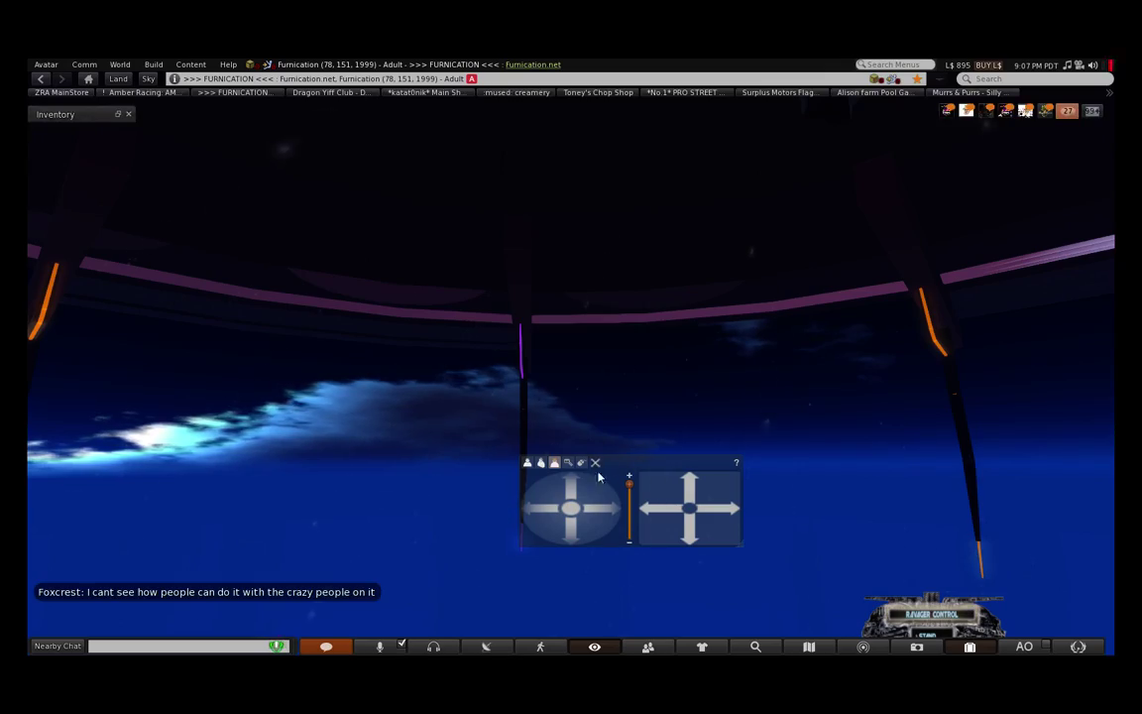
- Reset the camera behind the avatar and demonstrate orbiting and zooming around it
{"action": "left_click", "coordinate": [597, 465]}
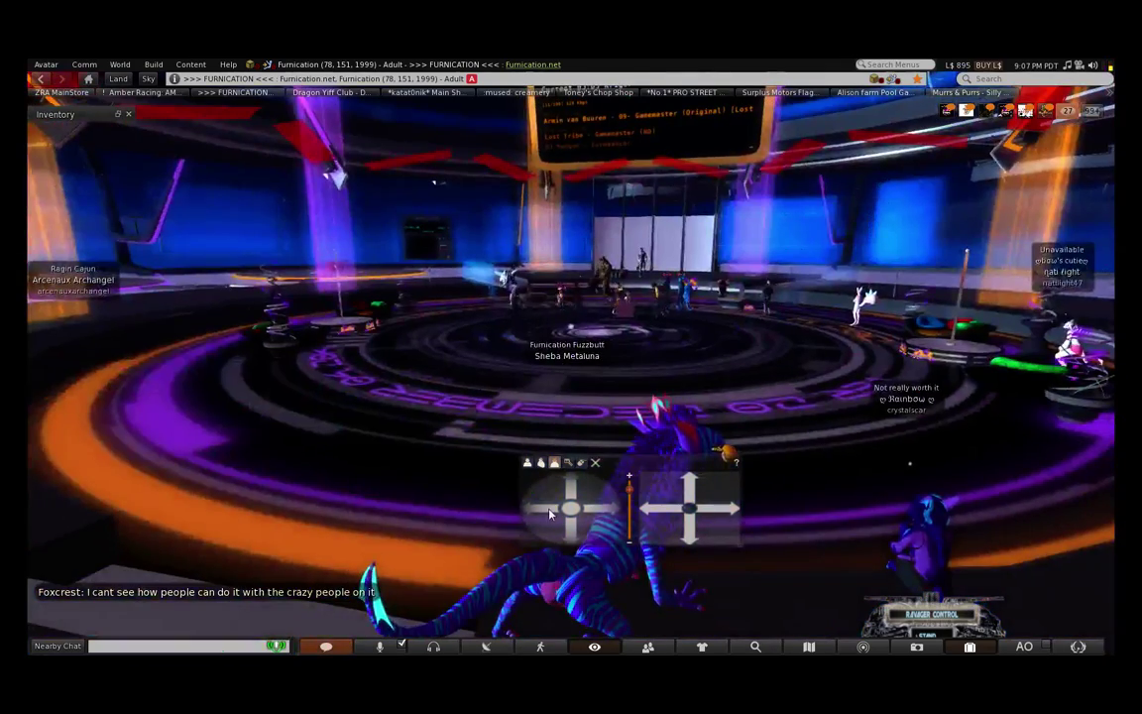
{"action": "left_click_drag", "start_coordinate": [550, 513], "coordinate": [563, 508]}
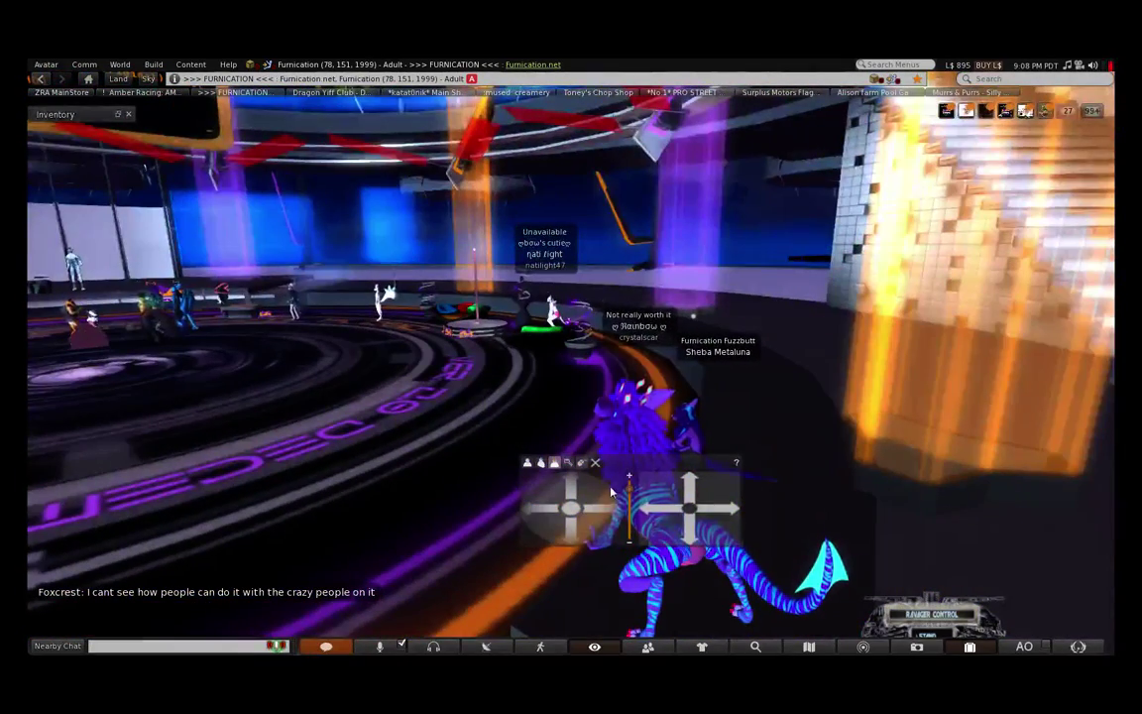
{"action": "mouse_move", "coordinate": [632, 490]}
{"action": "left_mouse_down"}
{"action": "mouse_move", "coordinate": [640, 571]}
{"action": "mouse_move", "coordinate": [594, 476]}
{"action": "mouse_move", "coordinate": [636, 489]}
{"action": "left_mouse_up"}
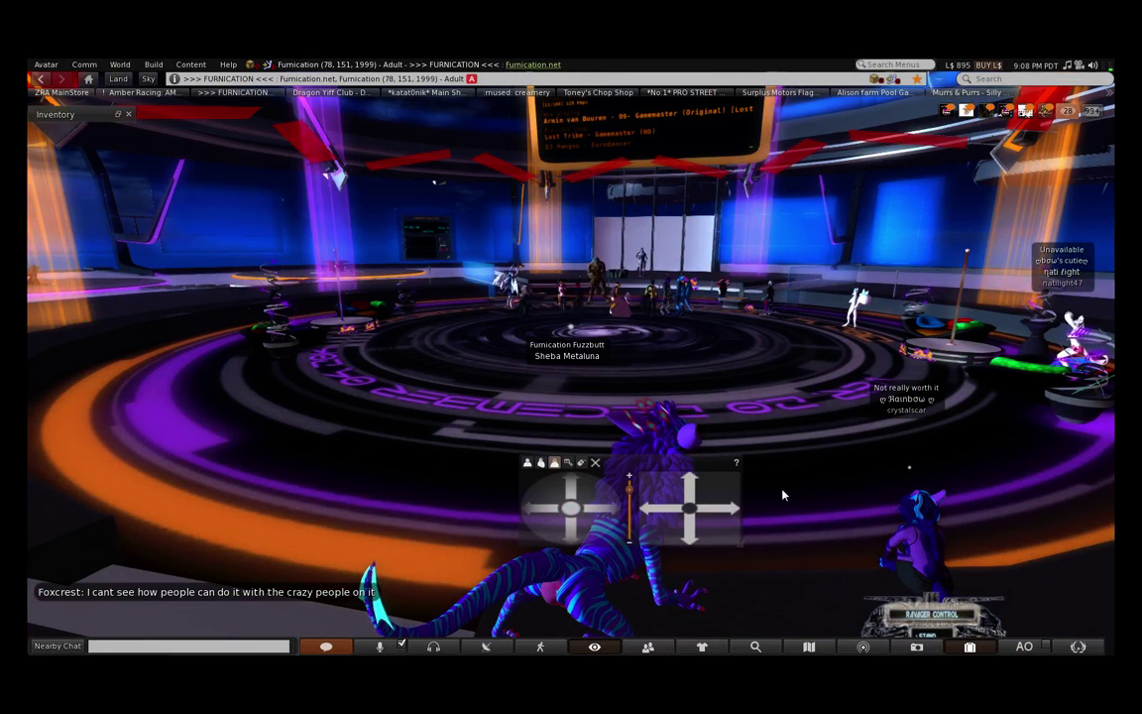
- Open the Firestorm search window over the dance floor, view the Land & Rentals listings, and search Everything for "sandbox"
{"action": "left_click", "coordinate": [771, 649]}
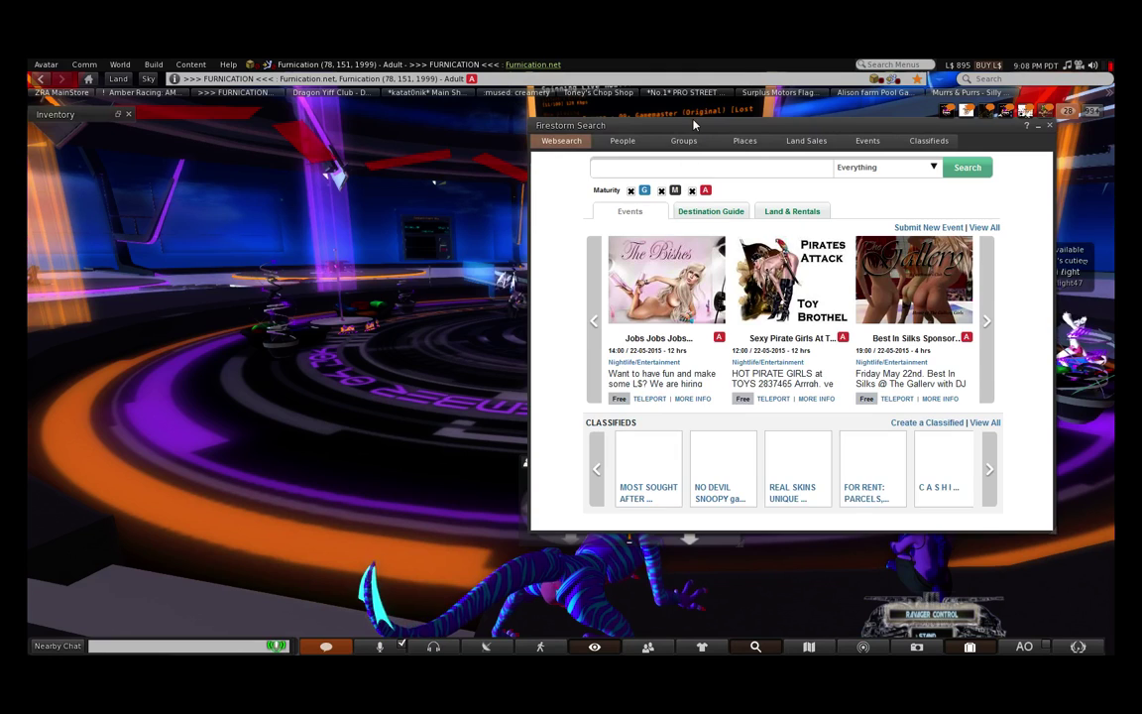
{"action": "left_click_drag", "start_coordinate": [635, 125], "coordinate": [369, 146]}
{"action": "left_click", "coordinate": [468, 187]}
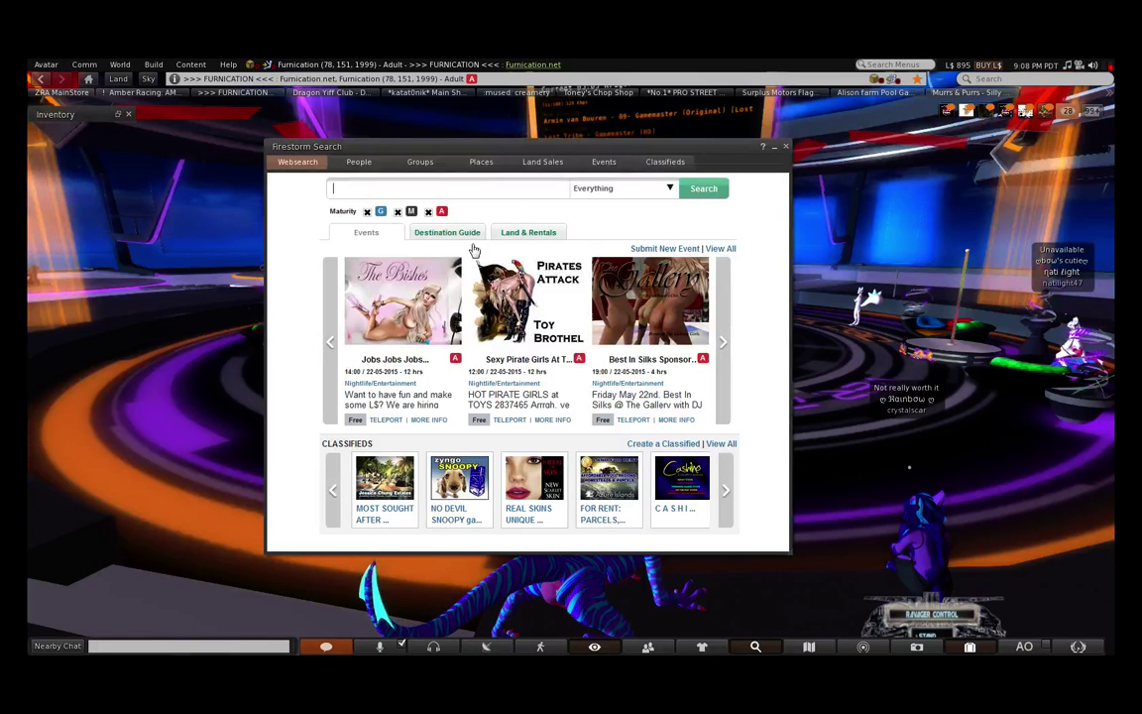
{"action": "left_click", "coordinate": [503, 236]}
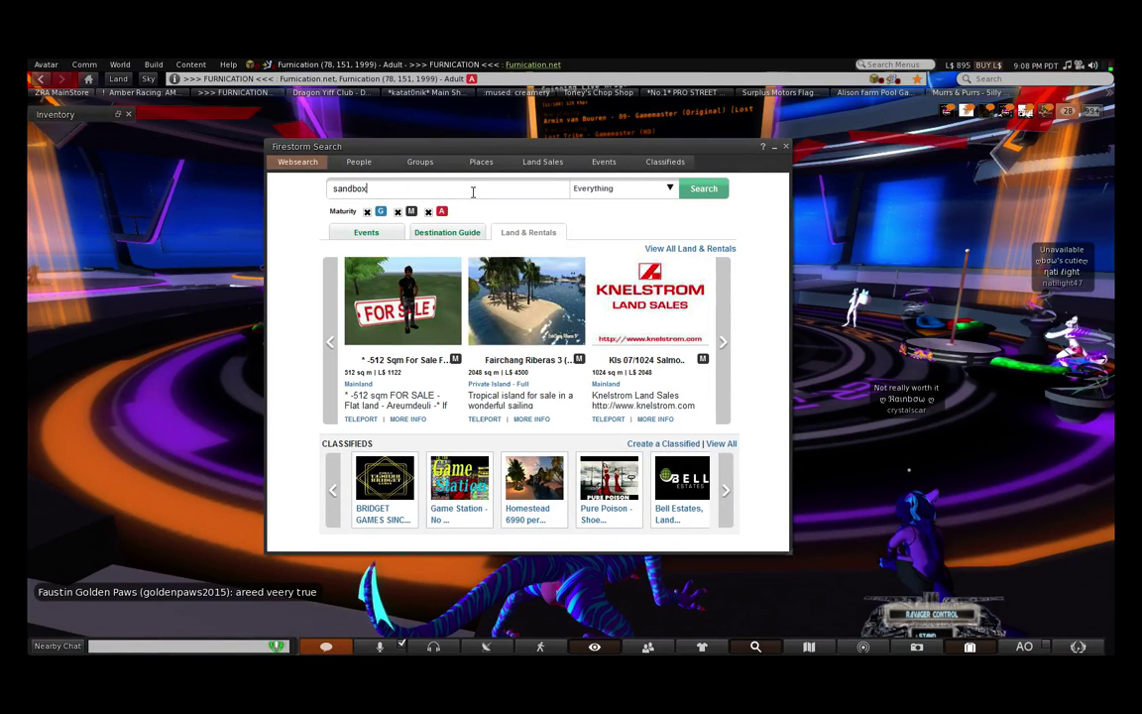
{"action": "key", "text": "Return"}
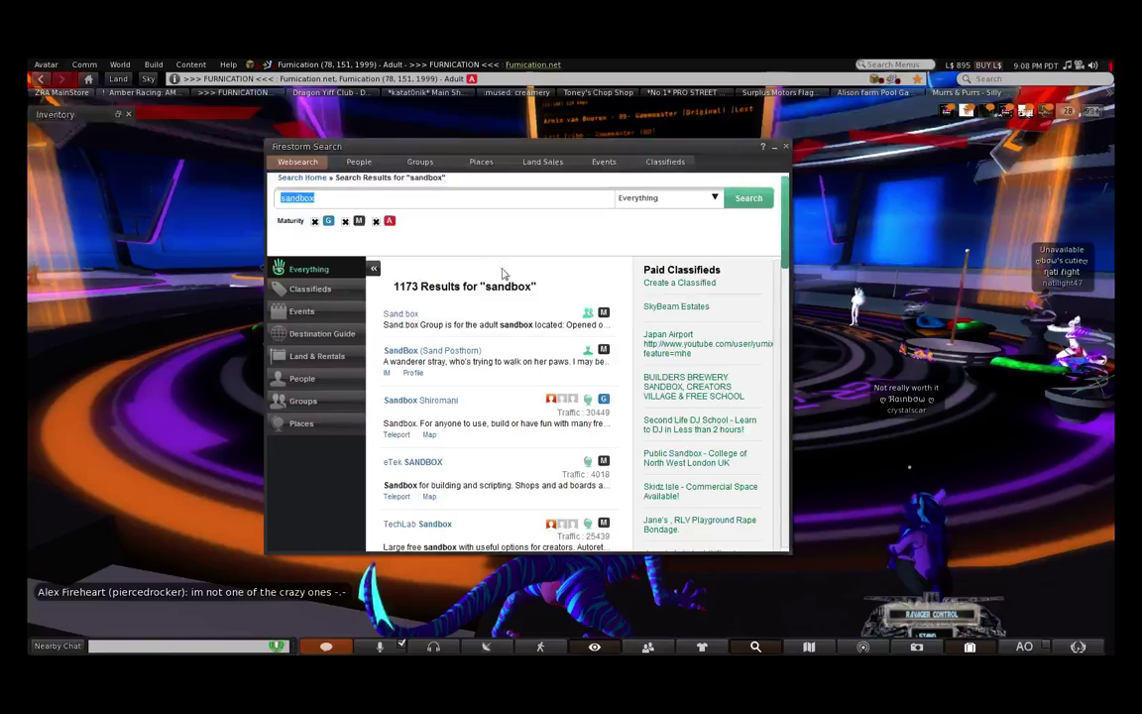
- Look through the "sandbox" search results for a suitable place to visit
{"action": "scroll", "coordinate": [523, 352], "scroll_direction": "down", "scroll_amount": 10}
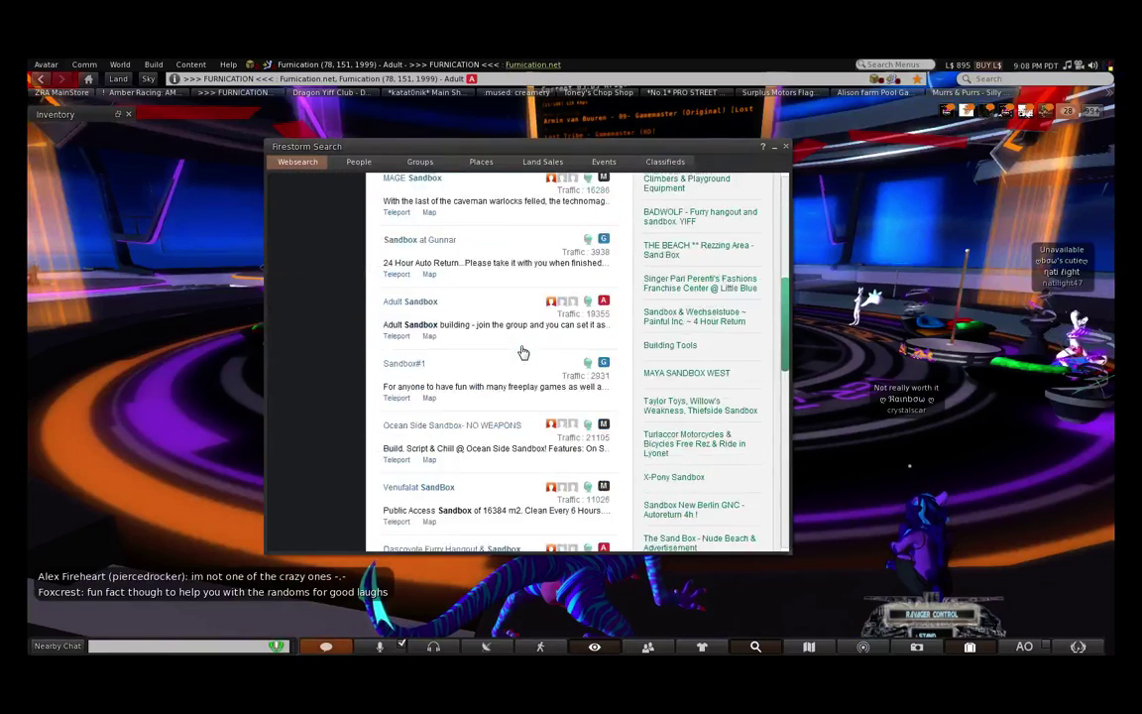
{"action": "scroll", "coordinate": [522, 352], "scroll_direction": "down", "scroll_amount": 15}
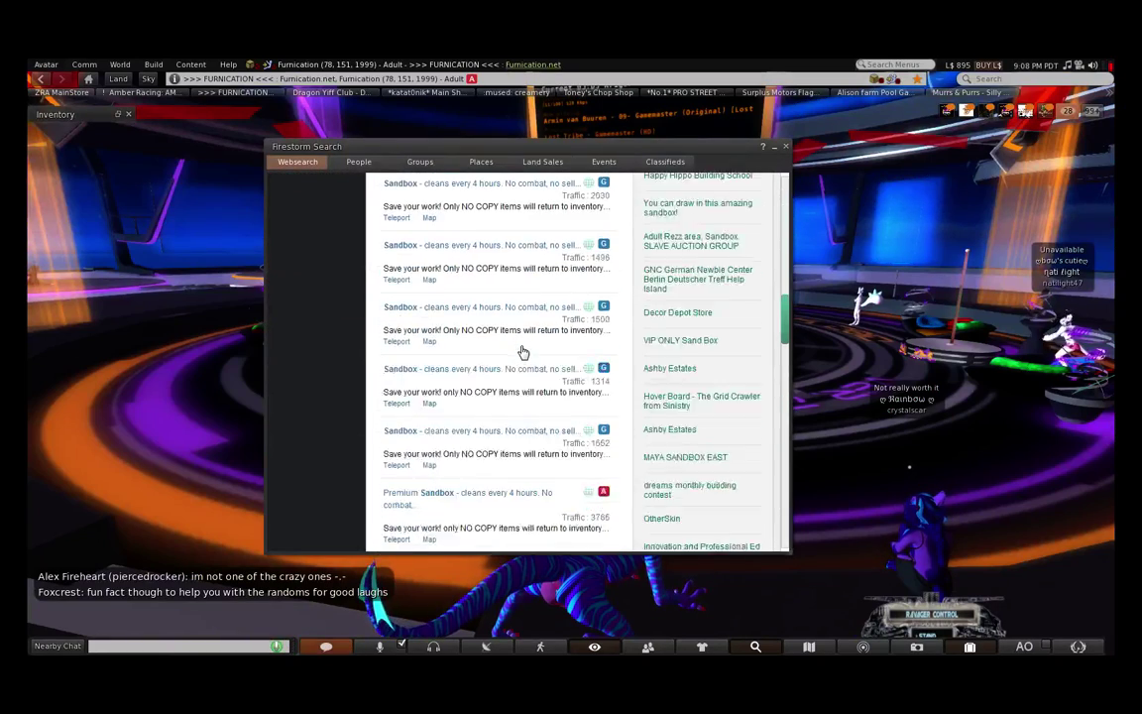
{"action": "scroll", "coordinate": [523, 352], "scroll_direction": "up", "scroll_amount": 15}
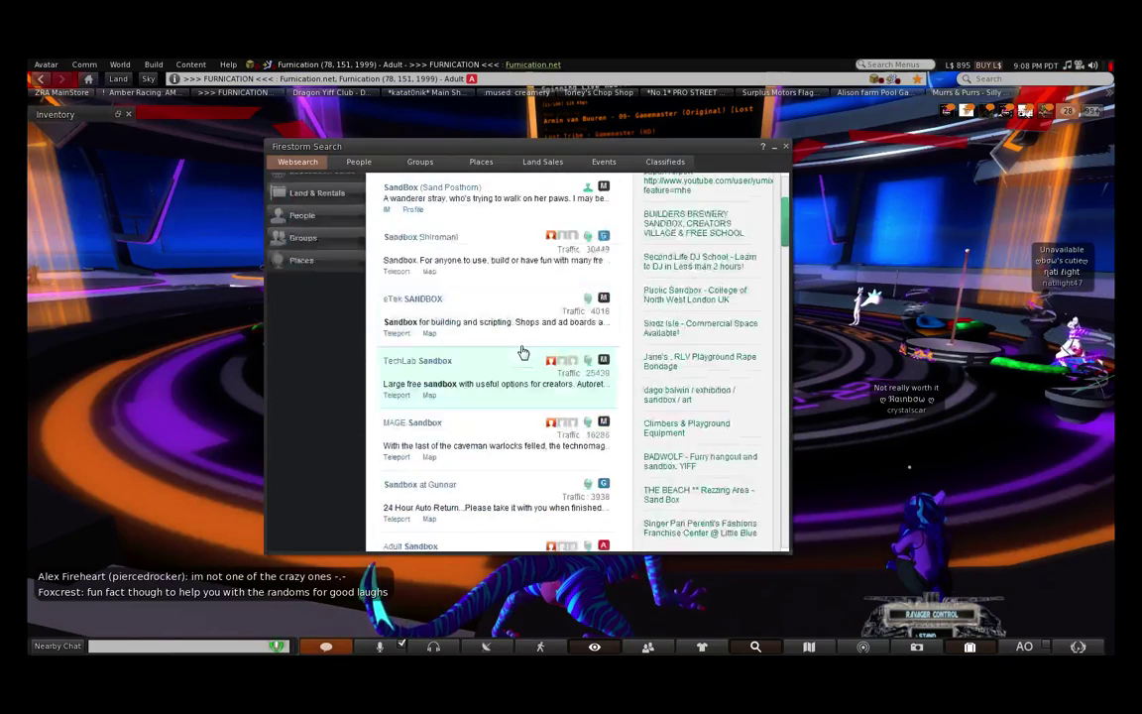
{"action": "scroll", "coordinate": [522, 352], "scroll_direction": "up", "scroll_amount": 3}
{"action": "scroll", "coordinate": [603, 411], "scroll_direction": "down", "scroll_amount": 3}
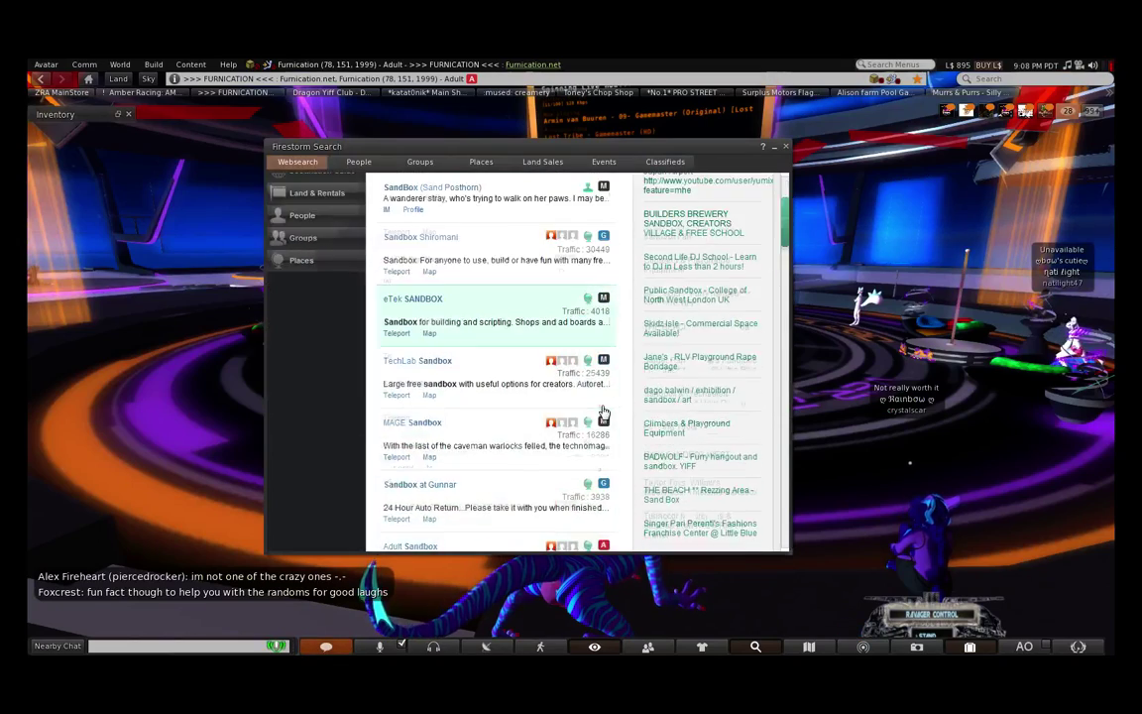
{"action": "left_click_drag", "start_coordinate": [784, 259], "coordinate": [790, 479]}
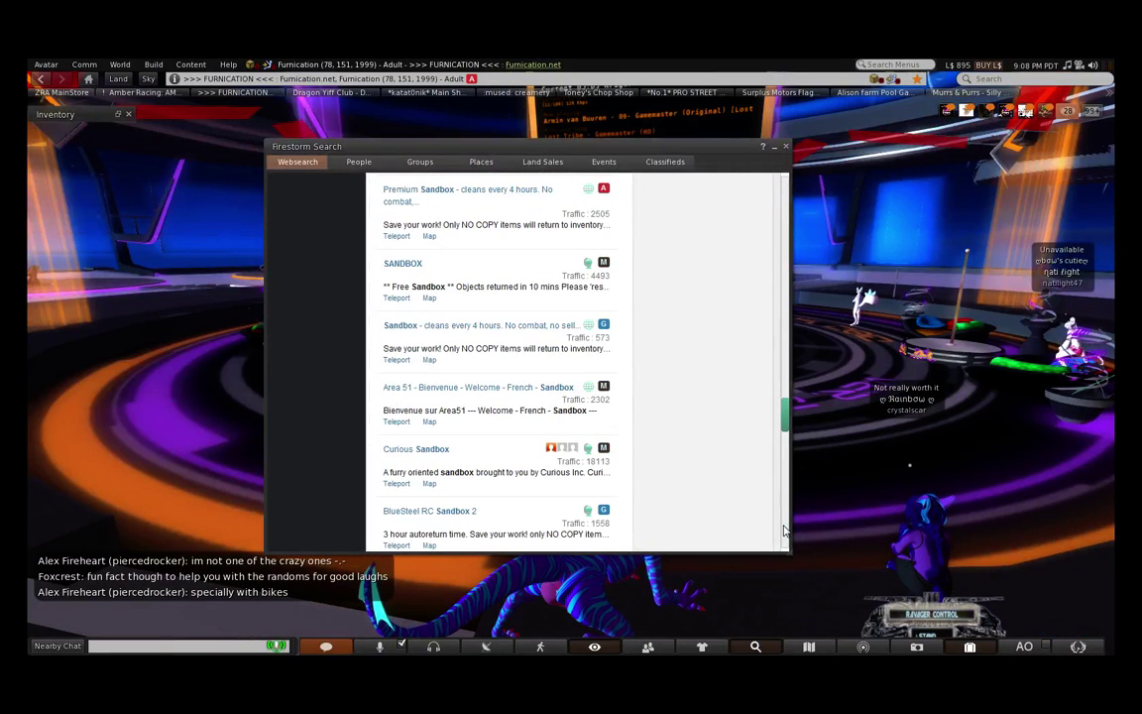
{"action": "scroll", "coordinate": [783, 531], "scroll_direction": "up", "scroll_amount": 1}
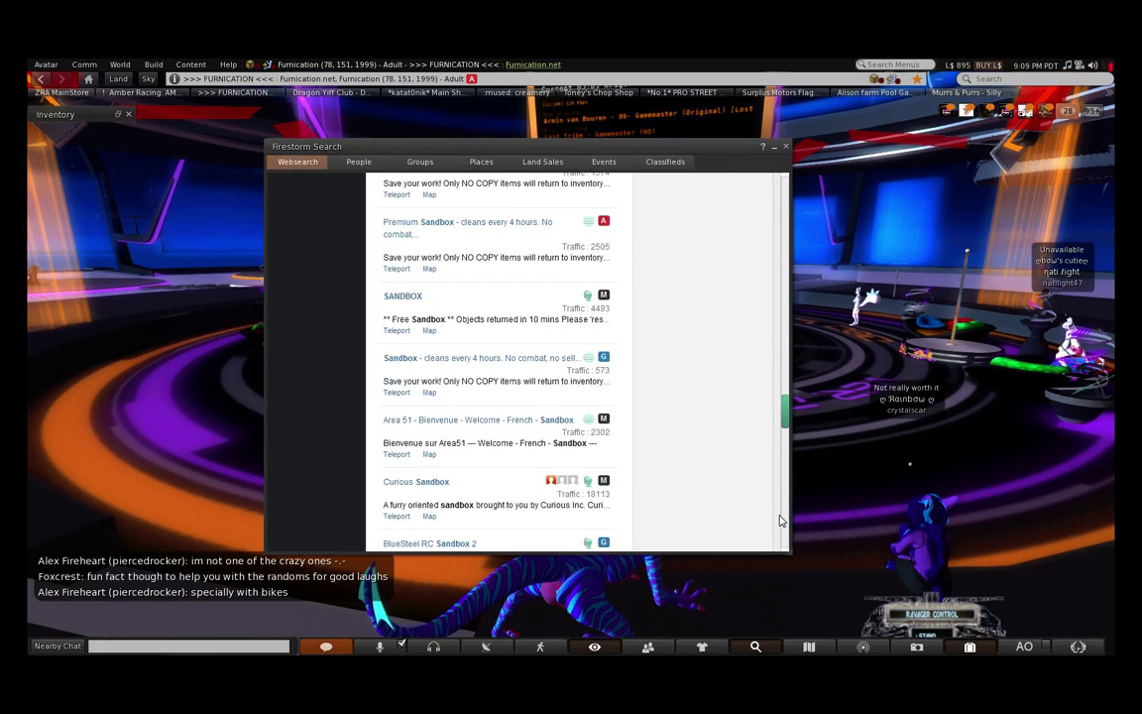
{"action": "scroll", "coordinate": [780, 521], "scroll_direction": "down", "scroll_amount": 2}
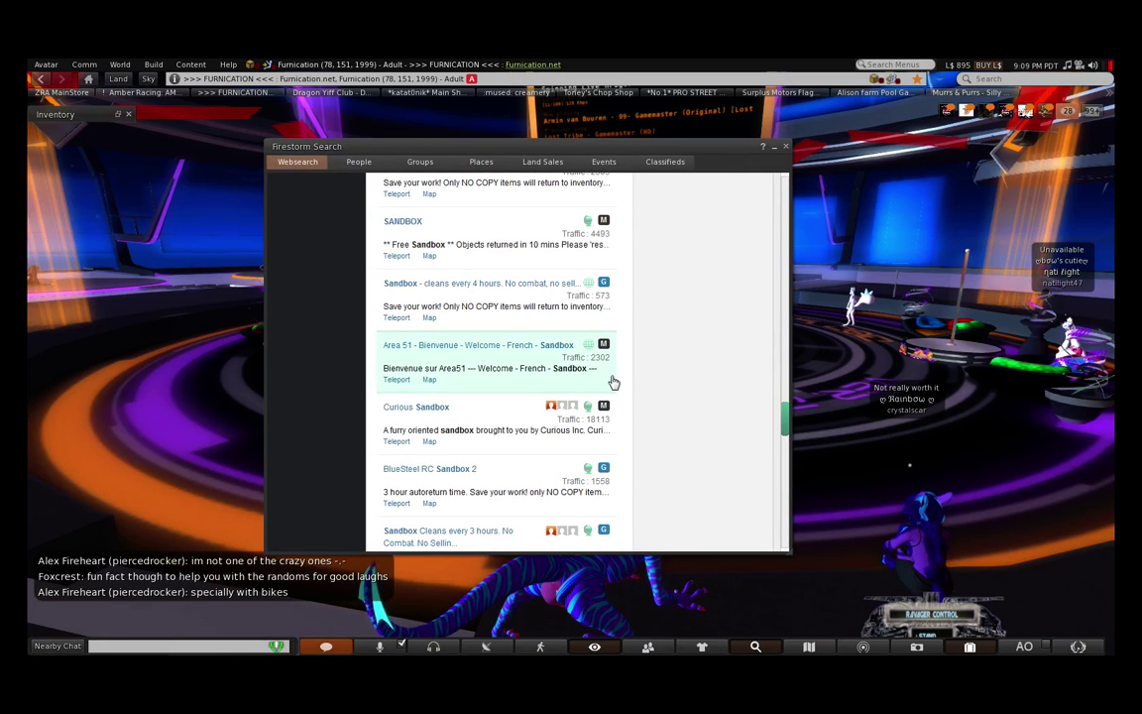
- Open the Curious Sandbox parcel details in the search results and teleport there
{"action": "left_click", "coordinate": [409, 412]}
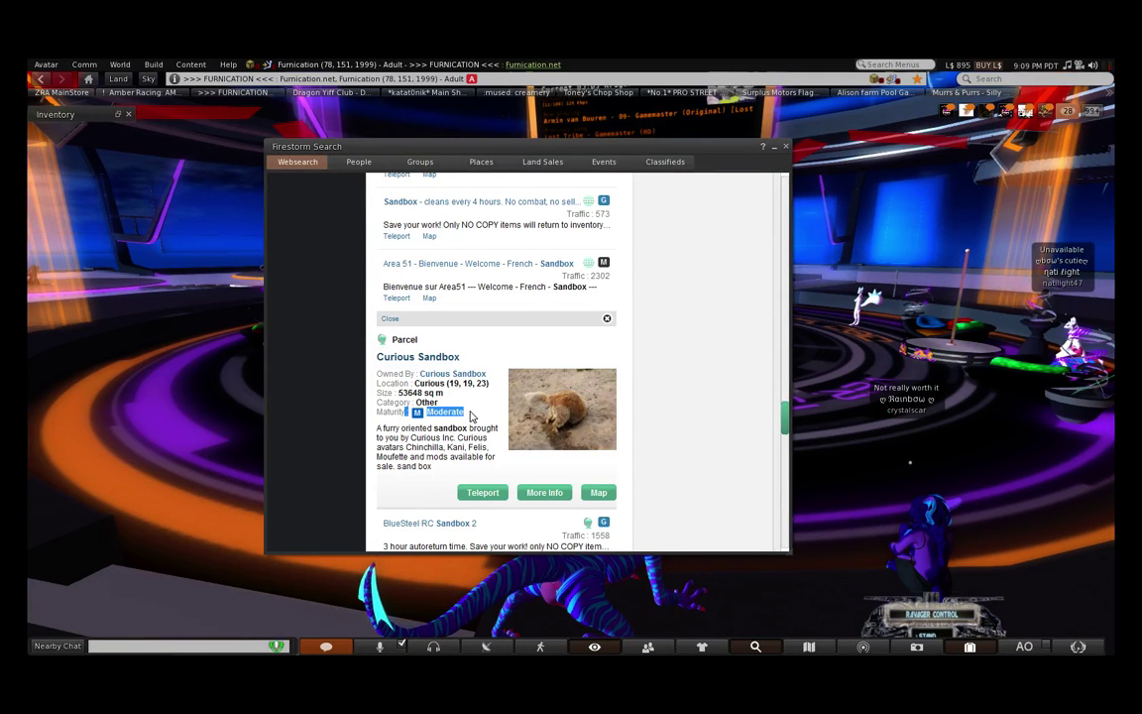
{"action": "scroll", "coordinate": [551, 442], "scroll_direction": "down", "scroll_amount": 1}
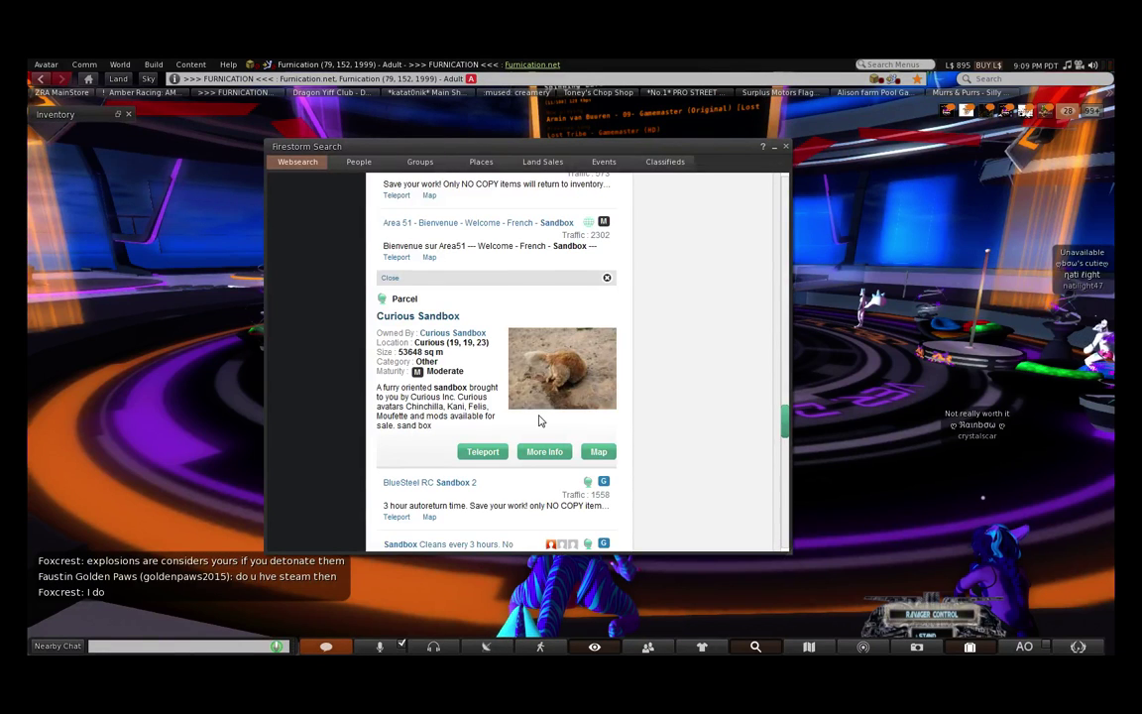
{"action": "scroll", "coordinate": [541, 420], "scroll_direction": "down", "scroll_amount": 1}
{"action": "scroll", "coordinate": [540, 420], "scroll_direction": "down", "scroll_amount": 1}
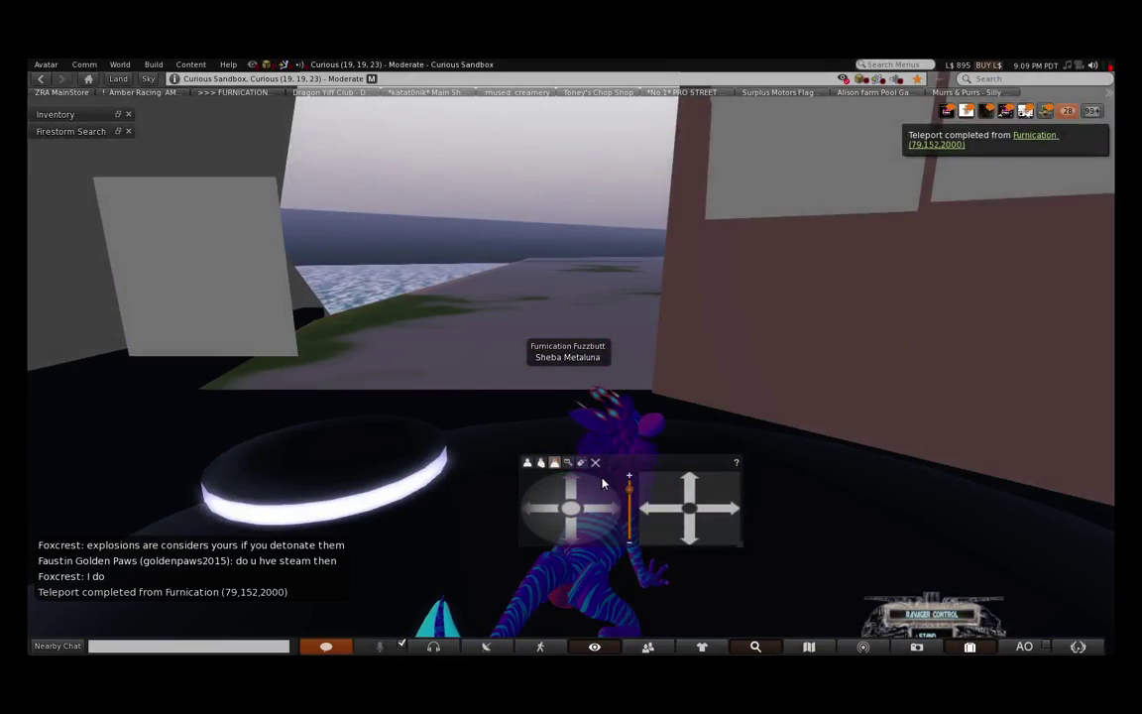
- Orbit the camera around the avatar to look over the Curious Sandbox shop displays
{"action": "left_click", "coordinate": [593, 509]}
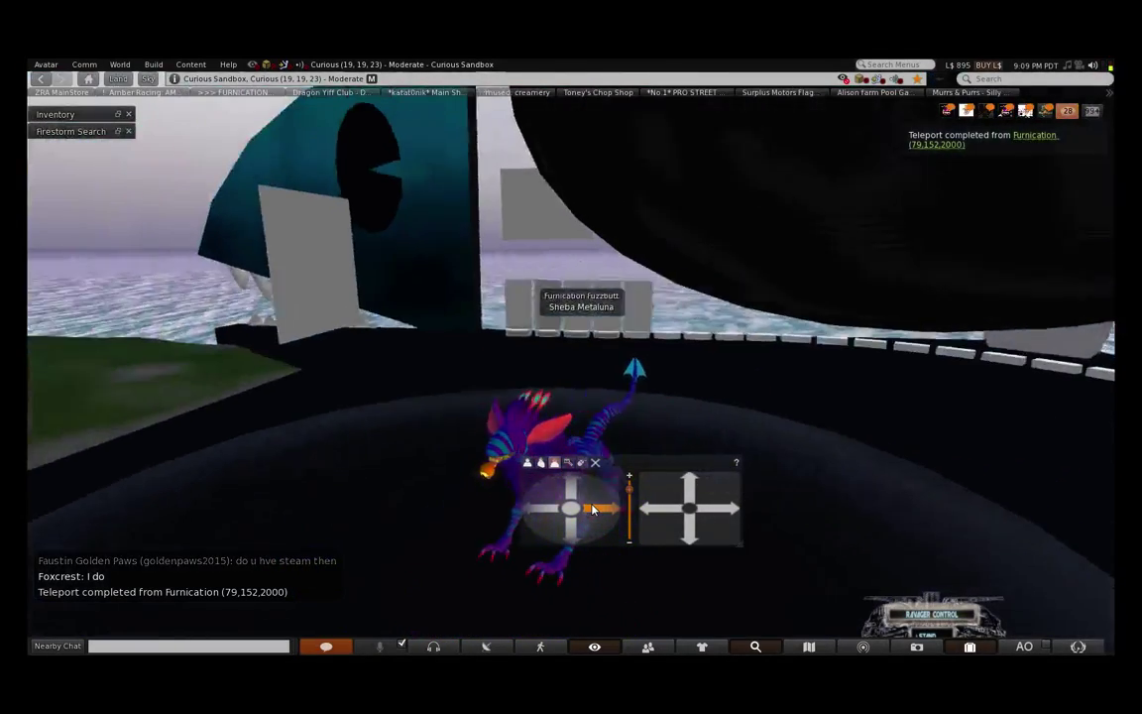
{"action": "left_click", "coordinate": [536, 491]}
{"action": "left_click_drag", "start_coordinate": [536, 490], "coordinate": [535, 490]}
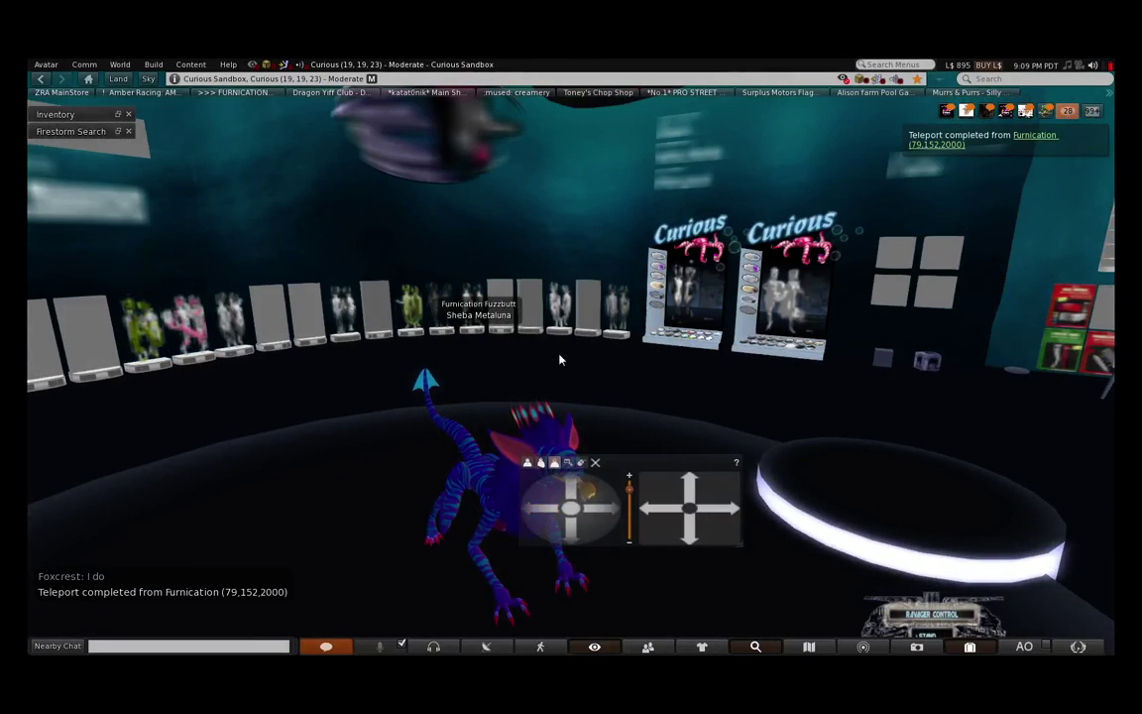
{"action": "left_click_drag", "start_coordinate": [553, 509], "coordinate": [552, 510]}
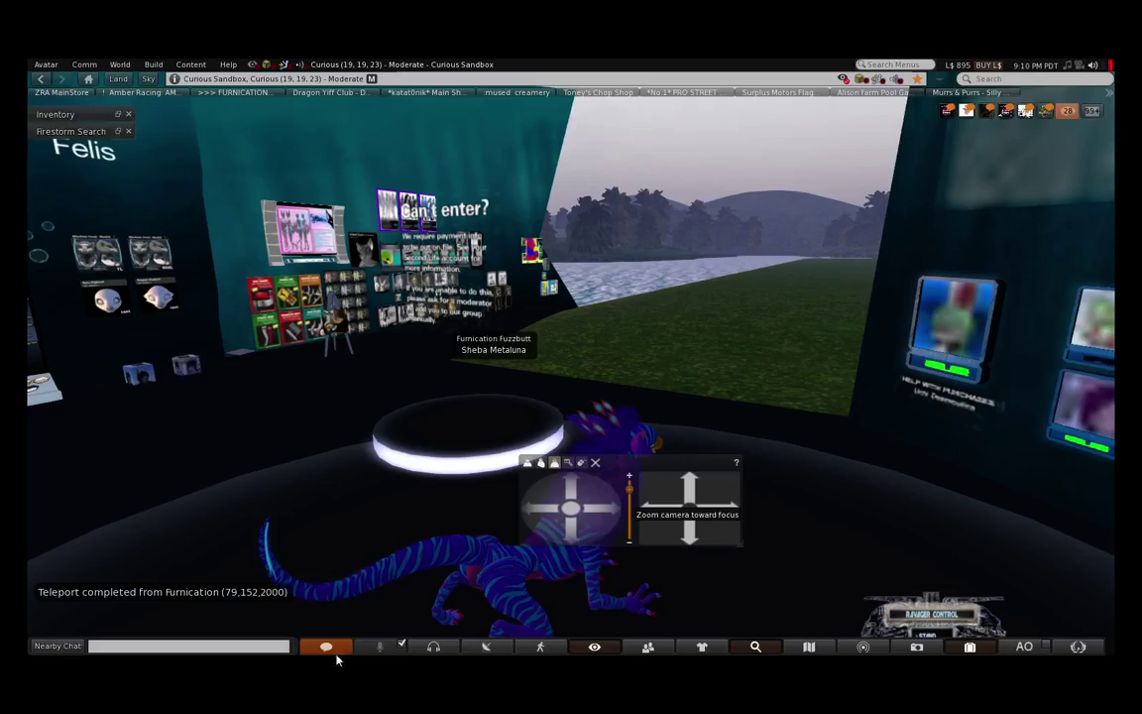
{"action": "left_click_drag", "start_coordinate": [599, 514], "coordinate": [606, 519]}
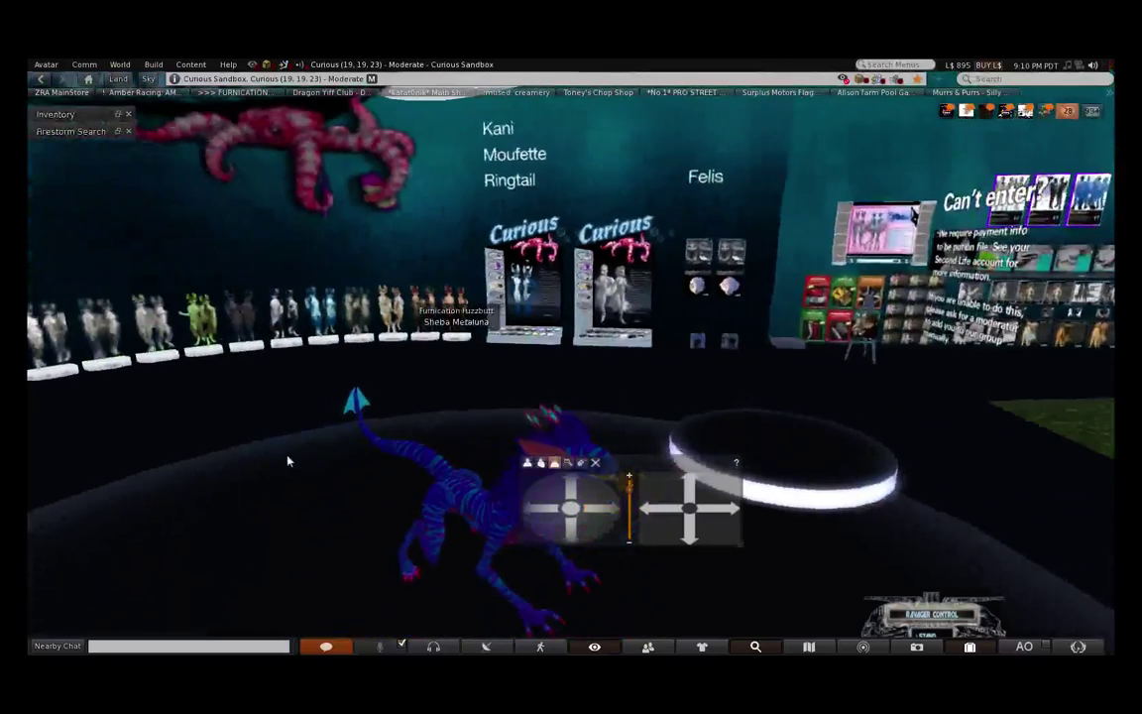
- Open the nearby chat conversation window and browse the friends list in Contacts
{"action": "left_click", "coordinate": [55, 647]}
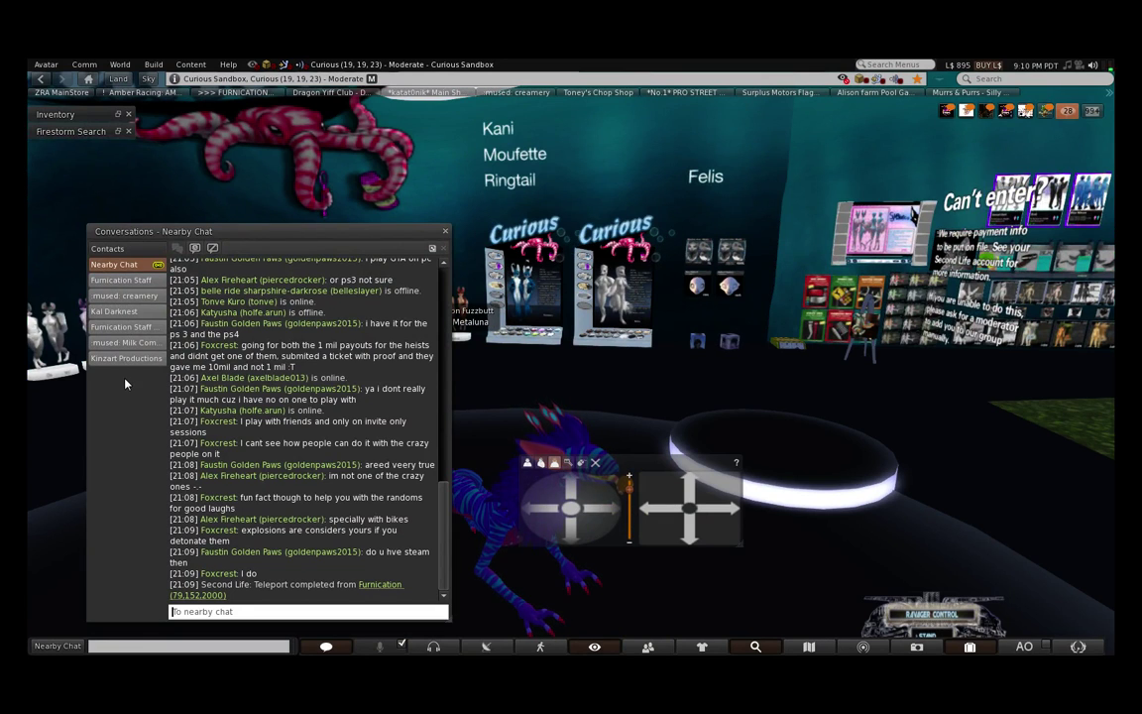
{"action": "left_click", "coordinate": [131, 249]}
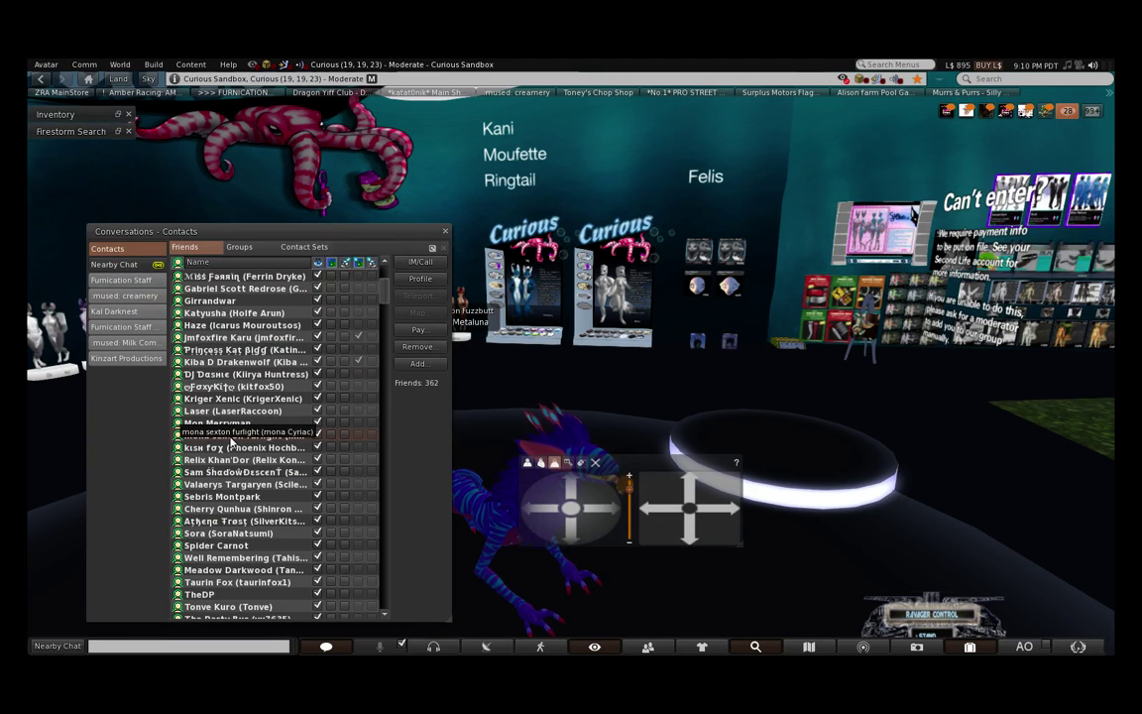
{"action": "scroll", "coordinate": [227, 435], "scroll_direction": "down", "scroll_amount": 2}
{"action": "scroll", "coordinate": [227, 435], "scroll_direction": "up", "scroll_amount": 4}
{"action": "scroll", "coordinate": [250, 437], "scroll_direction": "up", "scroll_amount": 2}
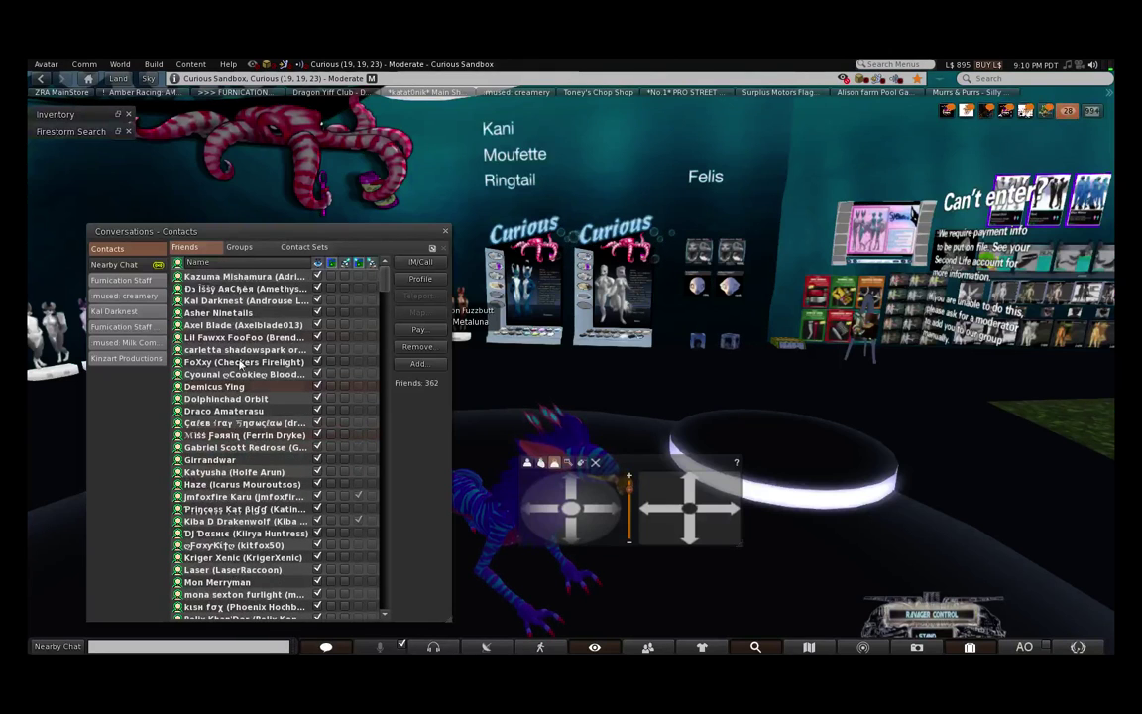
- Send an online friend the instant message "hubby teleport me" and accept the teleport offer to Furnication
{"action": "left_click", "coordinate": [223, 325]}
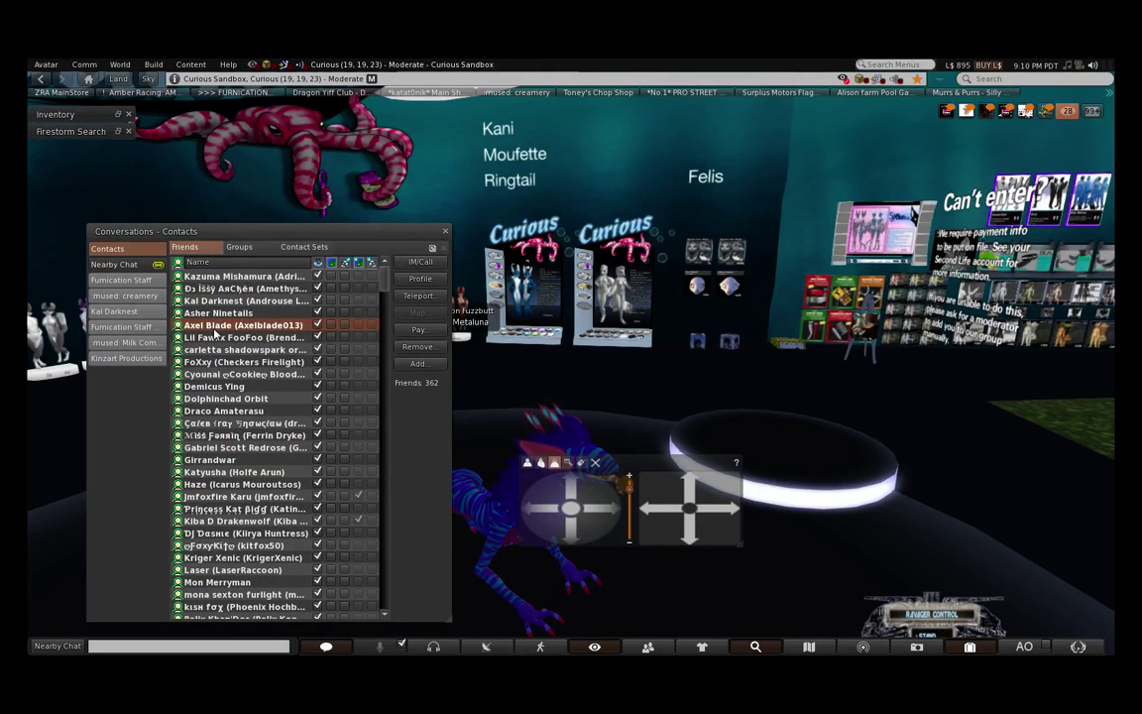
{"action": "left_click", "coordinate": [428, 261]}
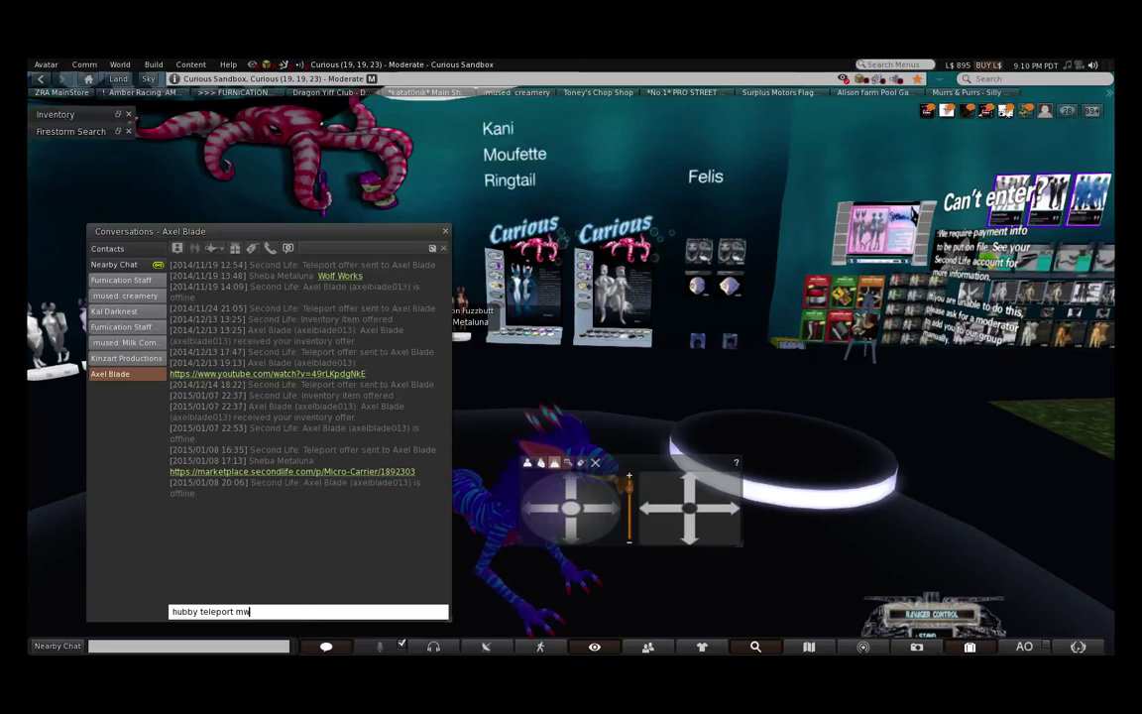
{"action": "key", "text": "Return"}
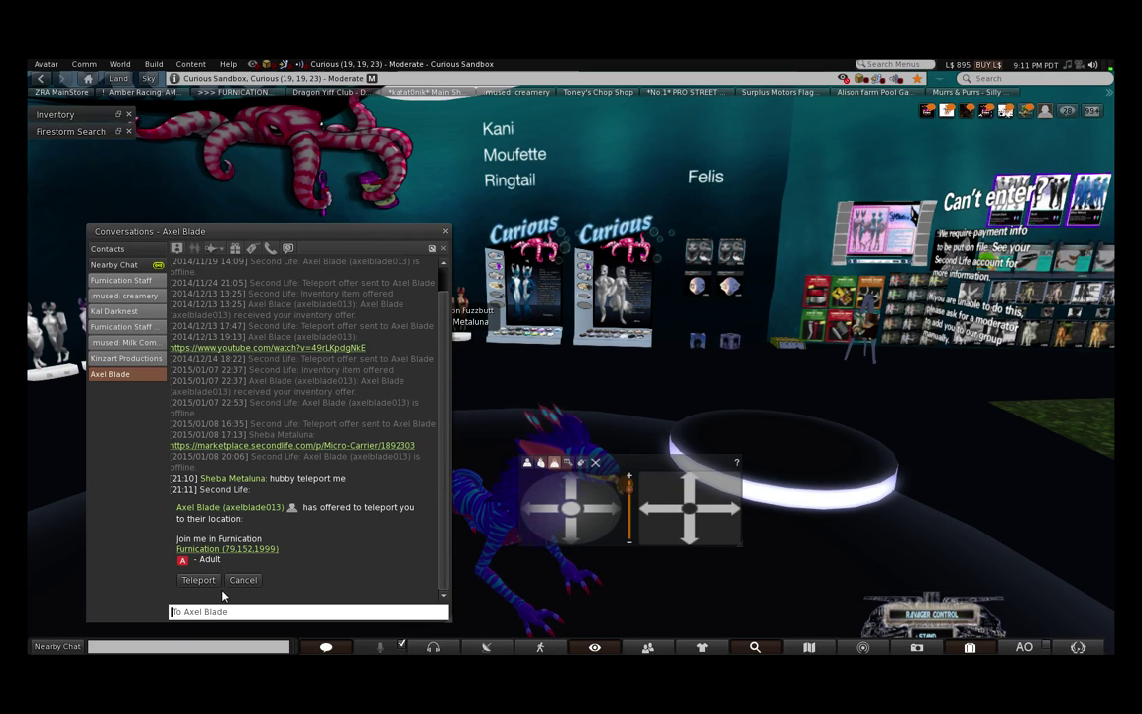
{"action": "left_click", "coordinate": [191, 582]}
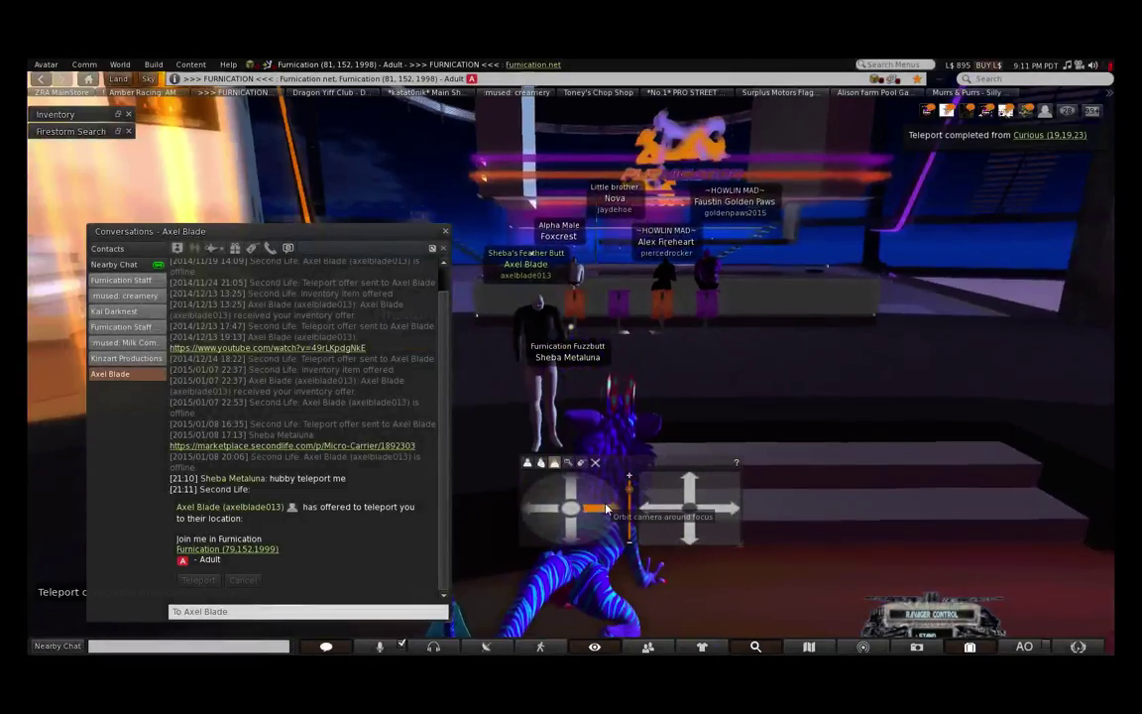
- Orbit and shift the camera around the avatar and the nearby friend beside the club's dance floor
{"action": "left_click_drag", "start_coordinate": [607, 509], "coordinate": [607, 508]}
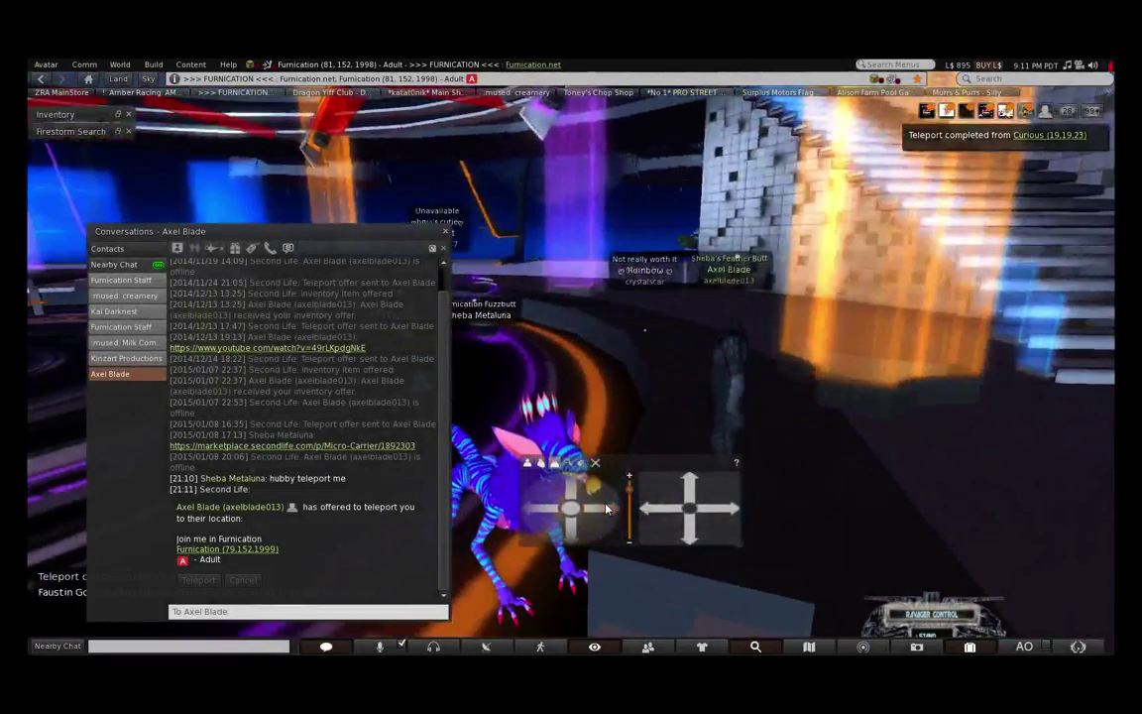
{"action": "left_click", "coordinate": [607, 508]}
{"action": "left_click", "coordinate": [548, 517]}
{"action": "left_click_drag", "start_coordinate": [547, 516], "coordinate": [547, 517]}
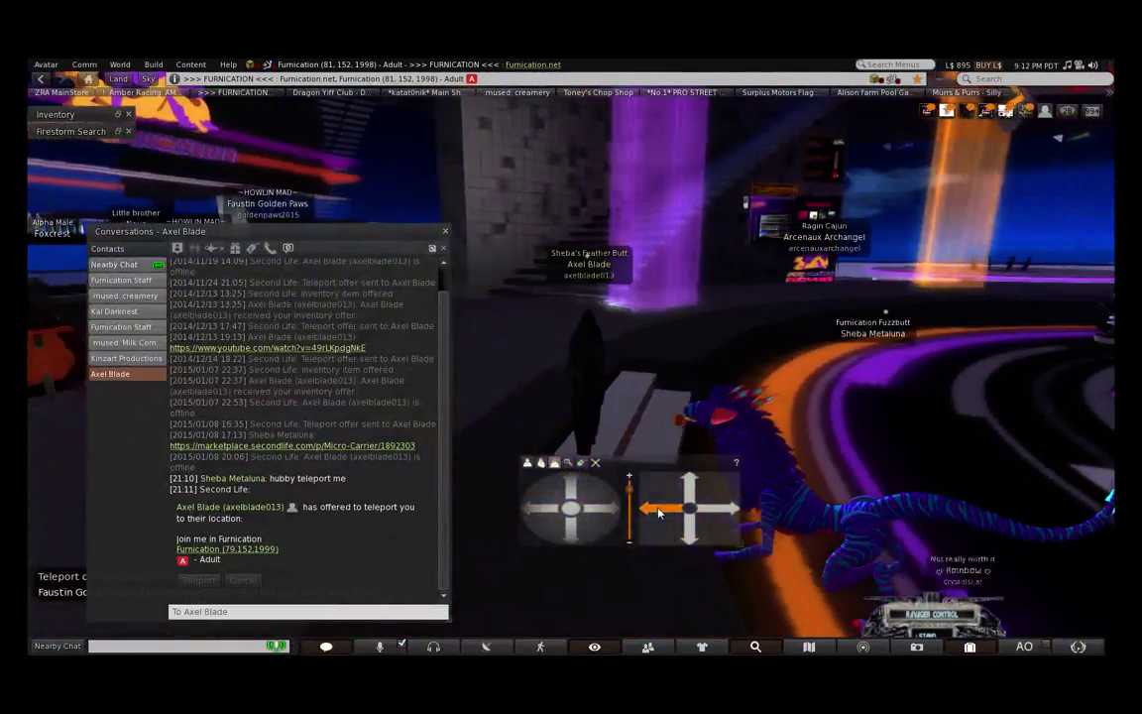
{"action": "left_click", "coordinate": [680, 541]}
{"action": "left_click", "coordinate": [597, 517]}
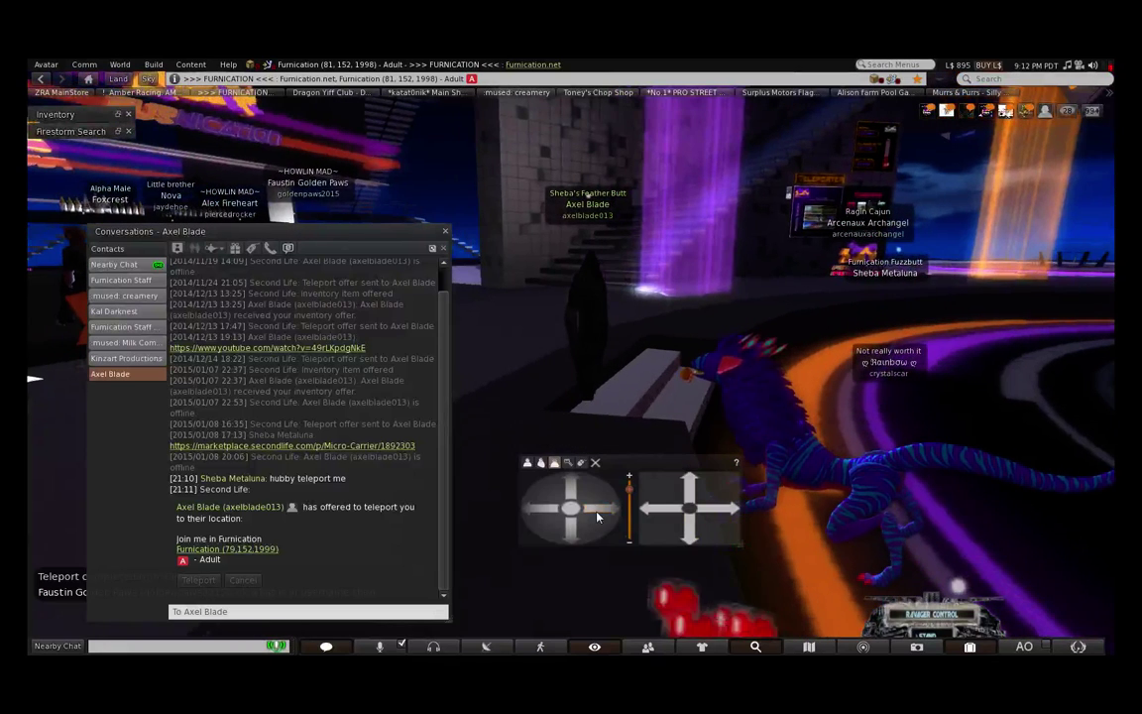
{"action": "left_click_drag", "start_coordinate": [597, 517], "coordinate": [597, 516]}
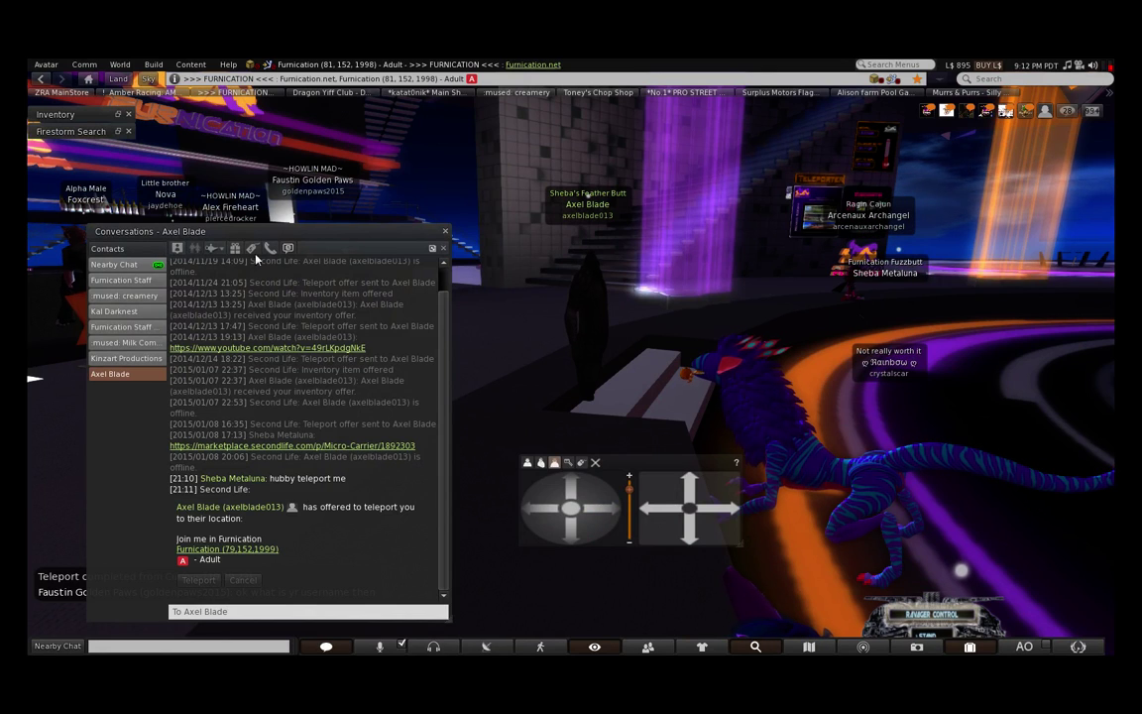
- View another friend's private conversation and the Furnication Staff, mused: creamery and Furnication Staff Social group chats
{"action": "left_click", "coordinate": [112, 314]}
{"action": "left_click_drag", "start_coordinate": [246, 334], "coordinate": [230, 424]}
{"action": "left_click", "coordinate": [251, 420]}
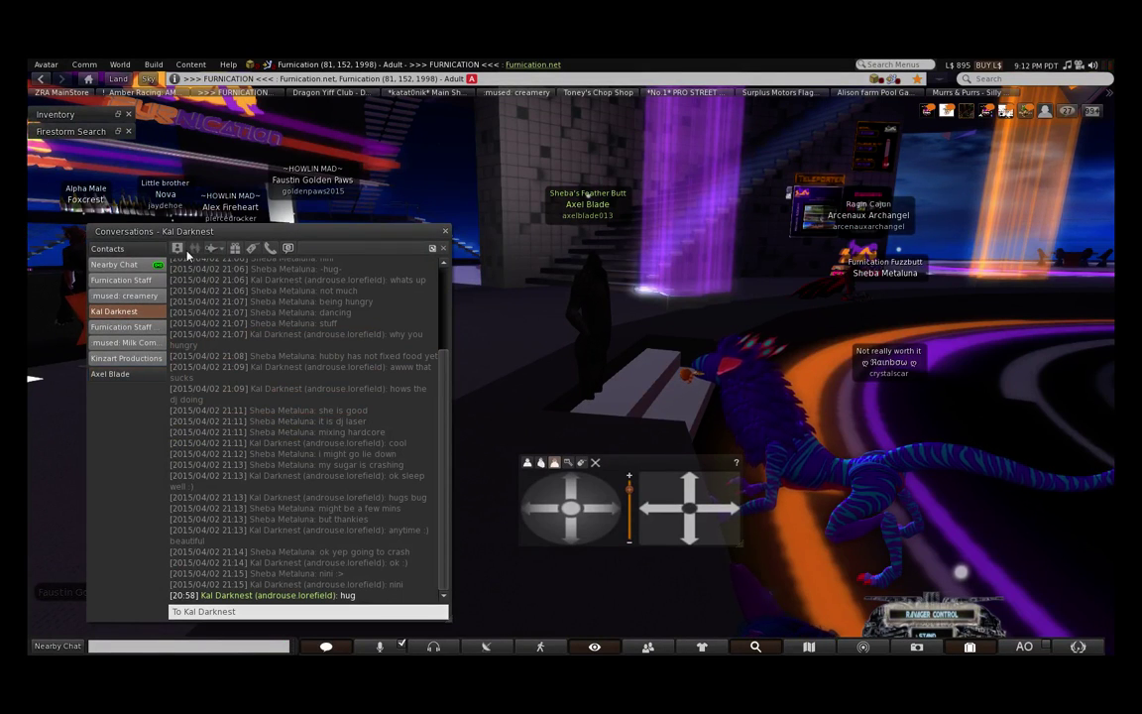
{"action": "left_click", "coordinate": [141, 279]}
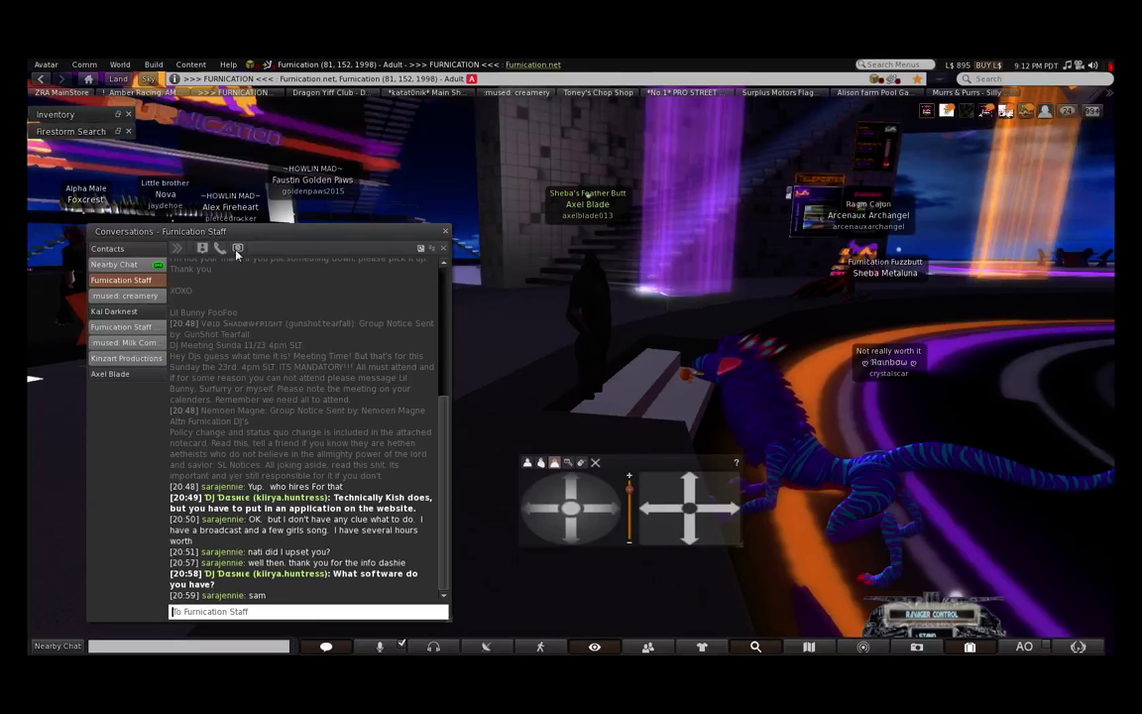
{"action": "left_click", "coordinate": [142, 296]}
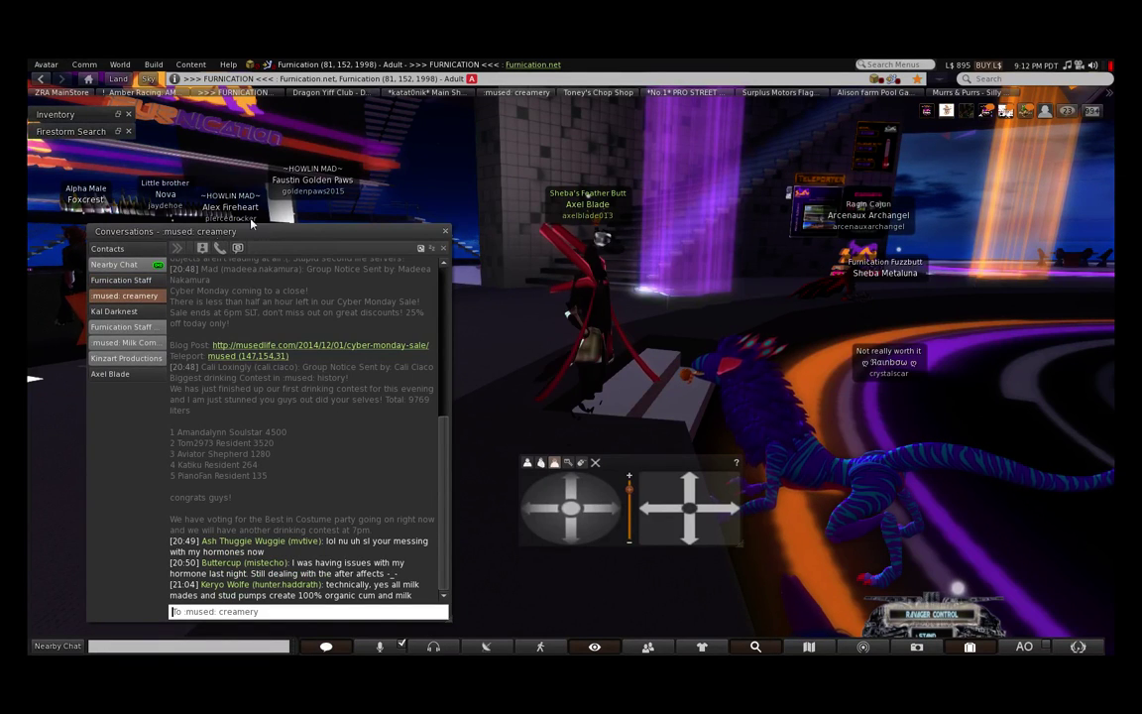
{"action": "left_click", "coordinate": [124, 327]}
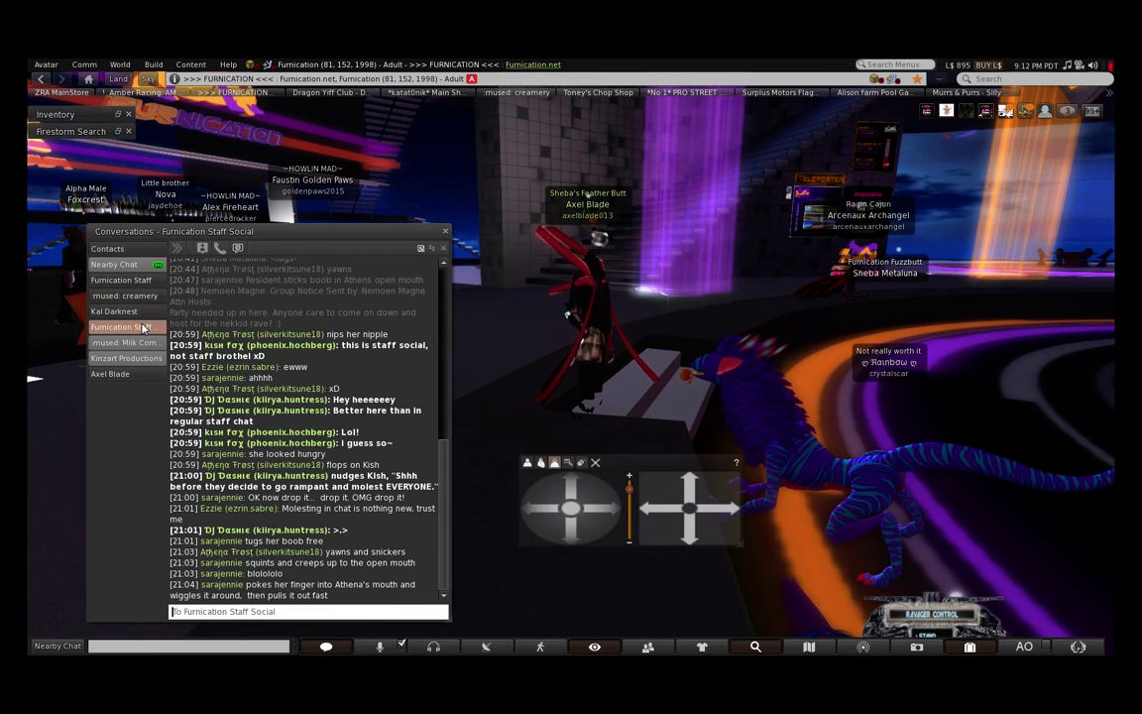
- Return to the teleporting friend's conversation and show its offer and request teleport options without choosing either
{"action": "left_click", "coordinate": [124, 374]}
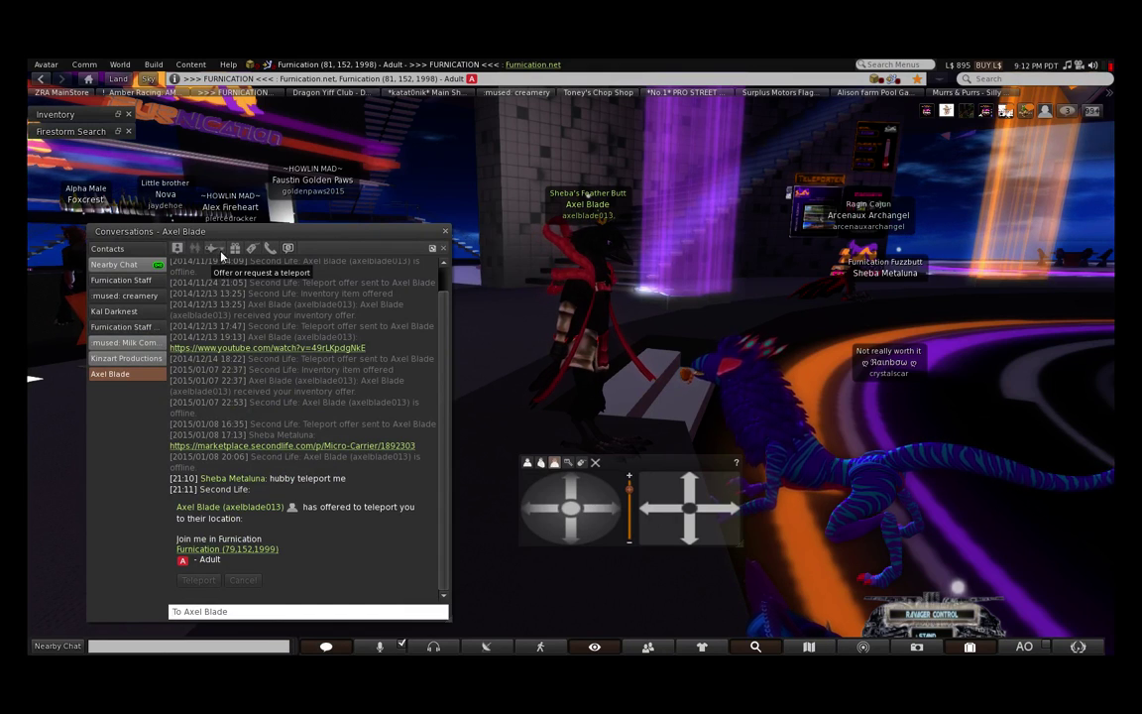
{"action": "left_click", "coordinate": [213, 248]}
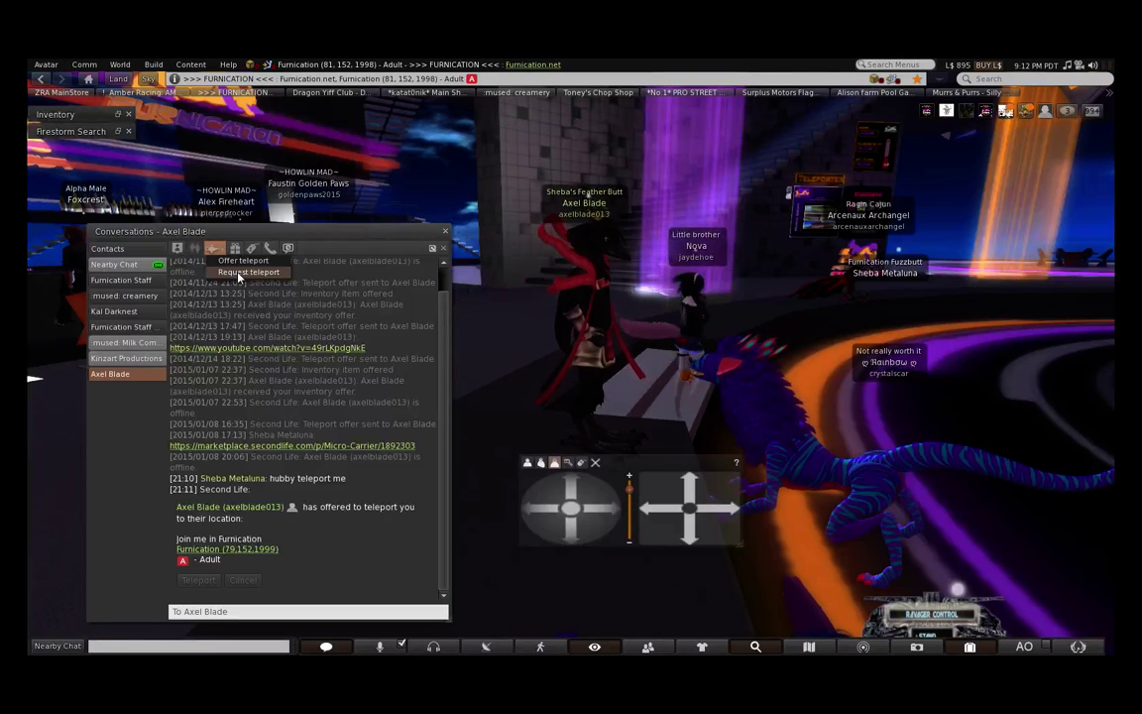
{"action": "left_click", "coordinate": [240, 313]}
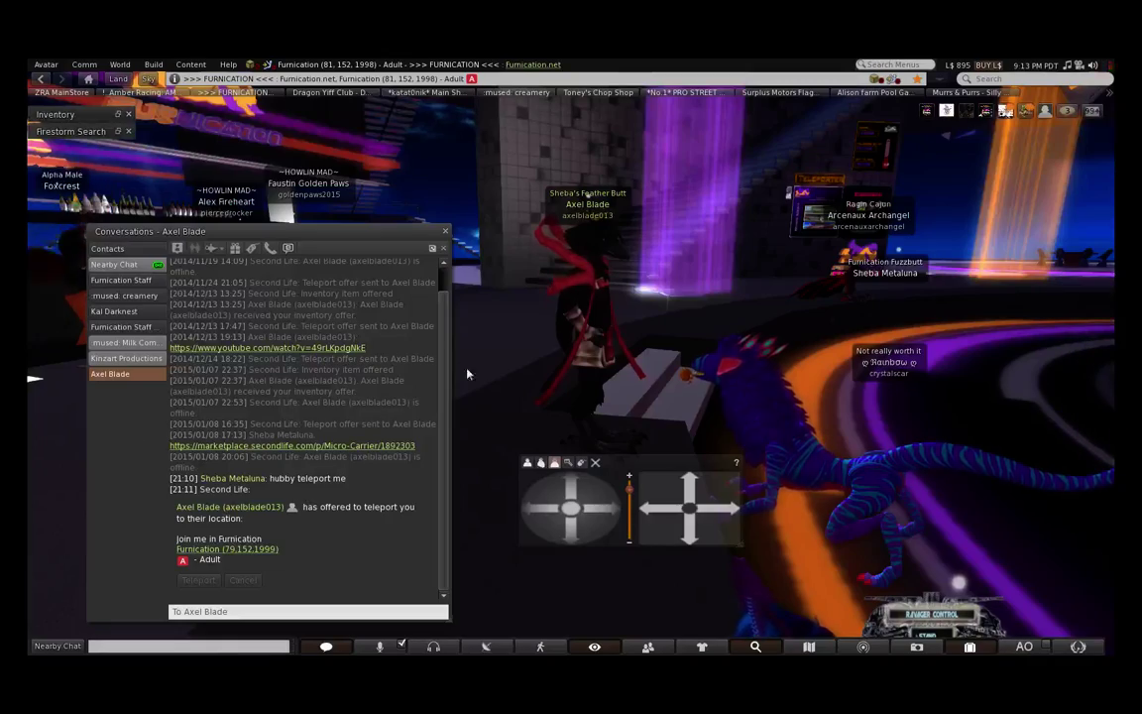
- Orbit and raise the camera behind the two avatars to view the dance floor and DJ board
{"action": "left_click", "coordinate": [535, 510]}
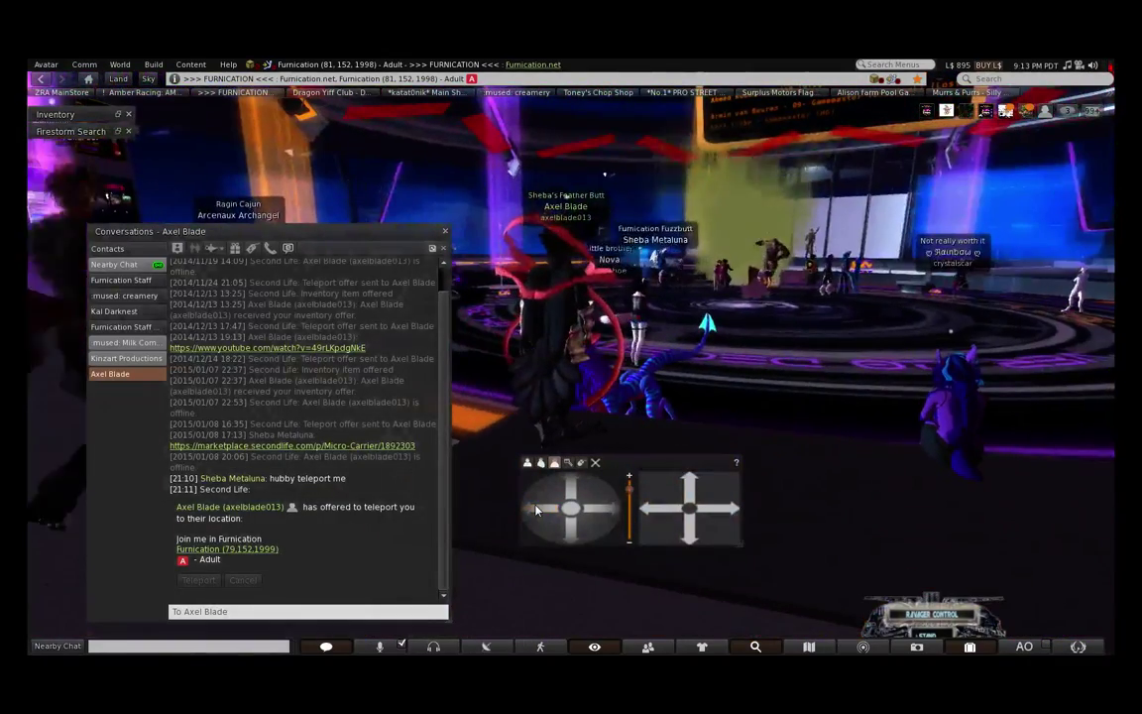
{"action": "left_click", "coordinate": [601, 511]}
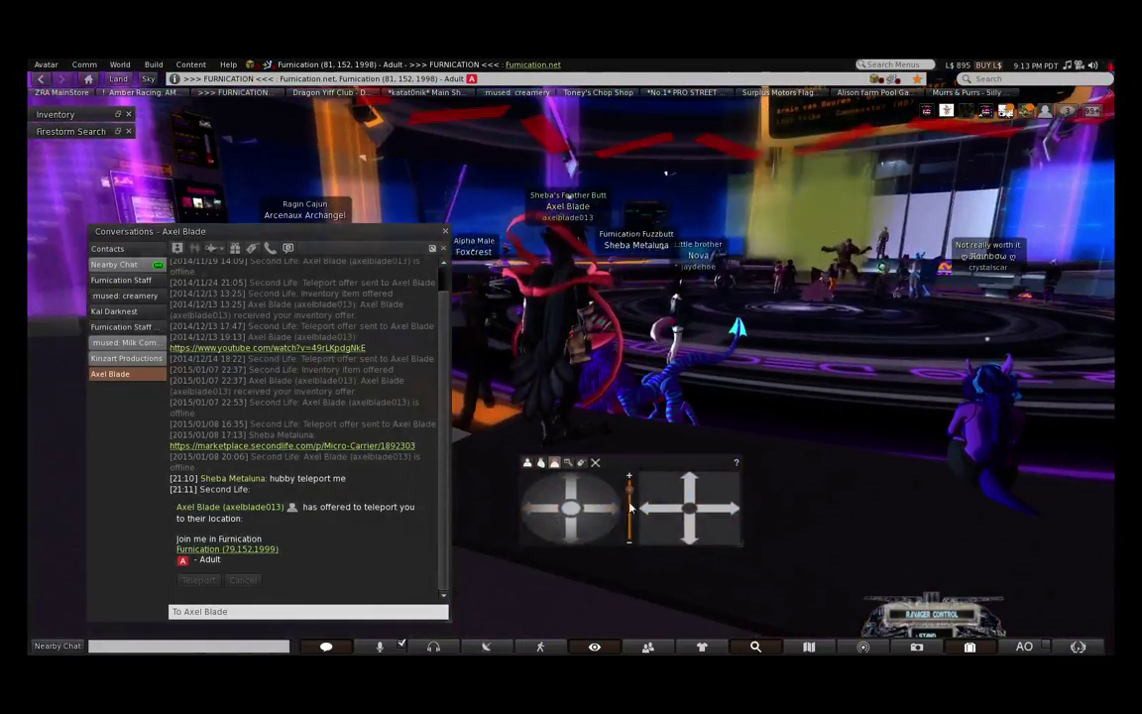
{"action": "left_click", "coordinate": [689, 489]}
{"action": "left_click", "coordinate": [575, 531]}
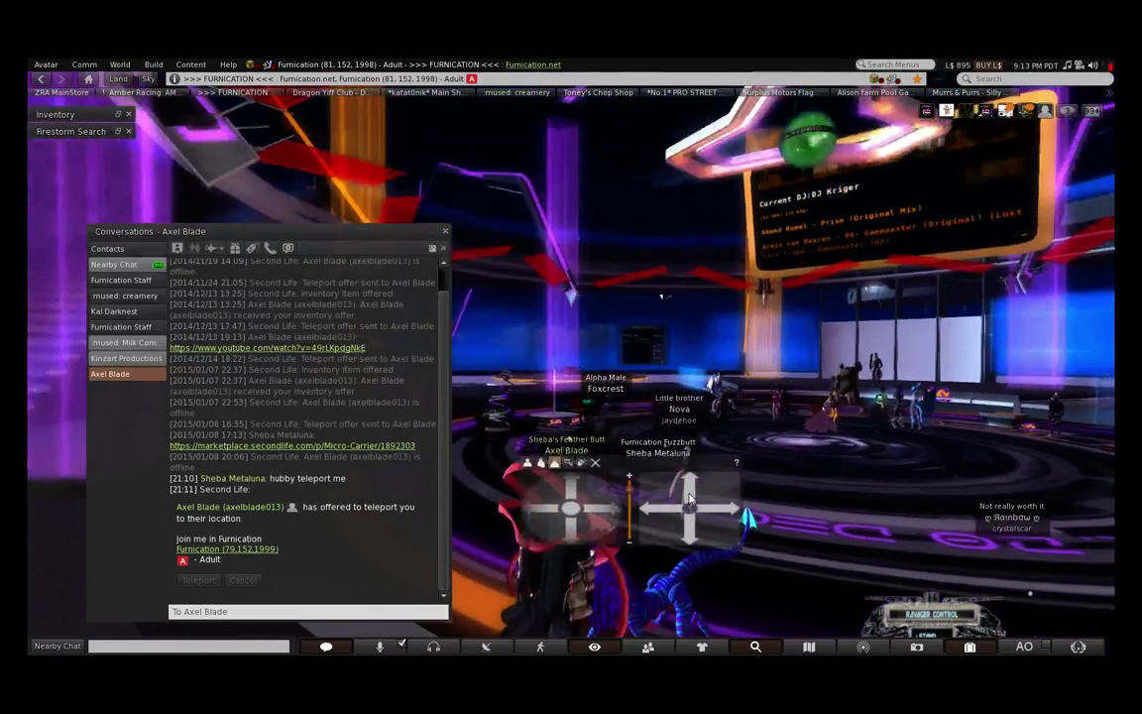
- Shift and orbit the camera from the dance floor and DJ board around to the staircase behind the avatar
{"action": "left_click", "coordinate": [689, 486]}
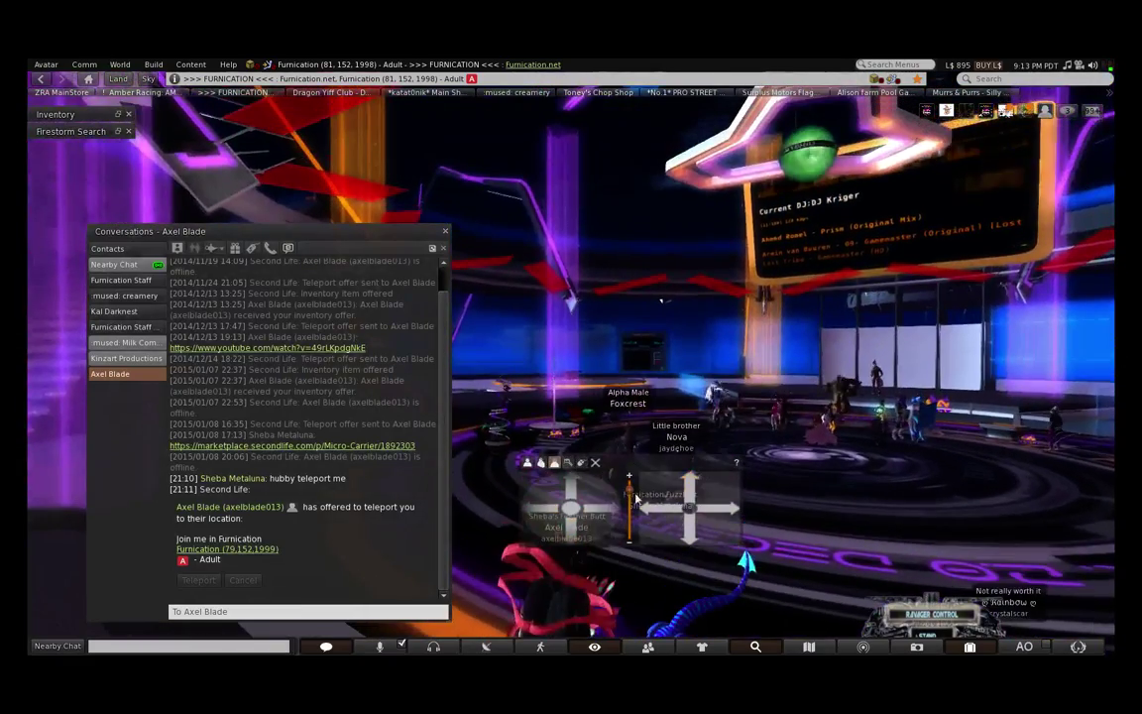
{"action": "left_click", "coordinate": [539, 504]}
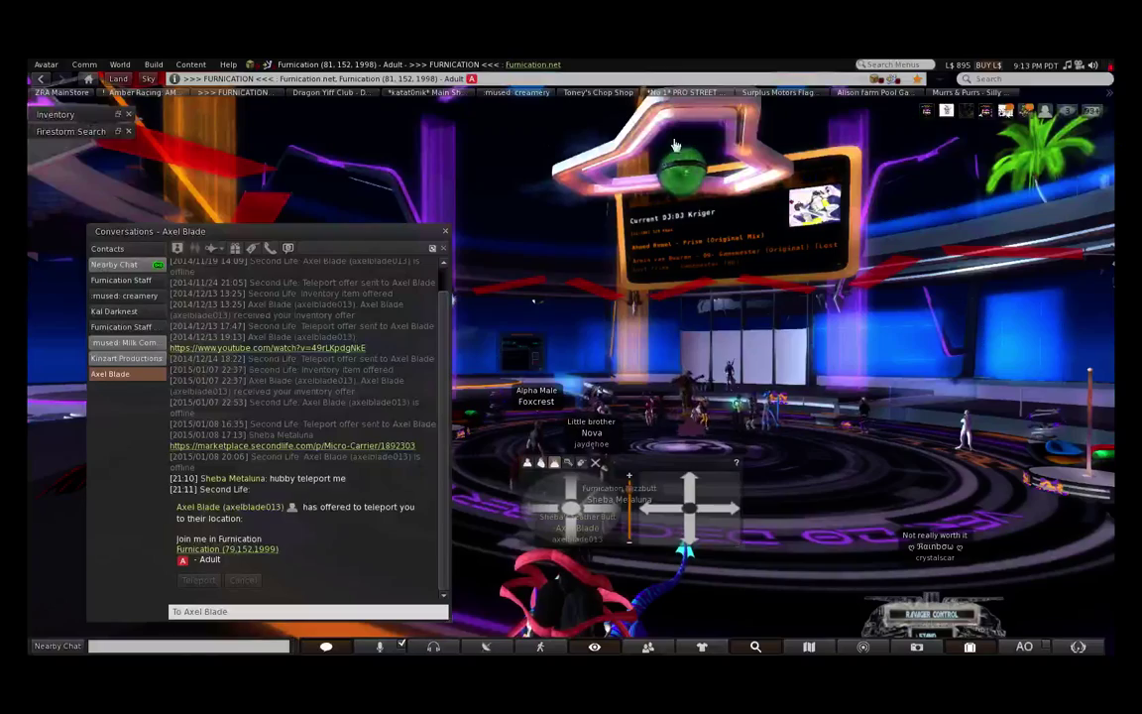
{"action": "left_click", "coordinate": [571, 488]}
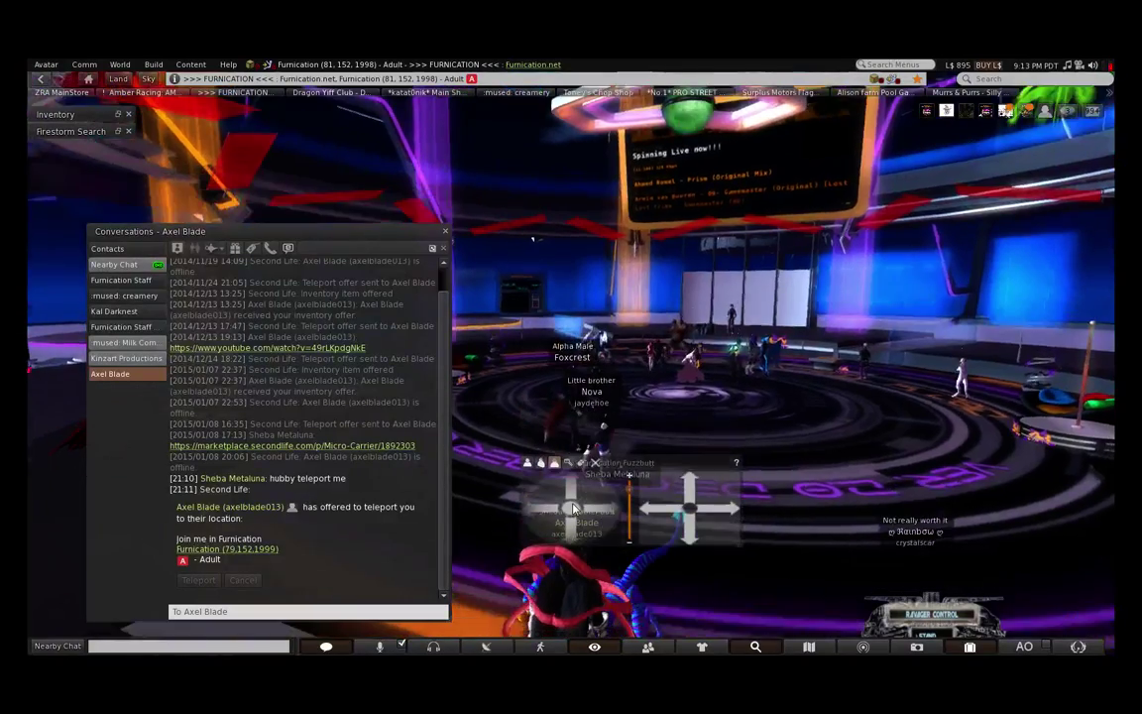
{"action": "left_click", "coordinate": [554, 515]}
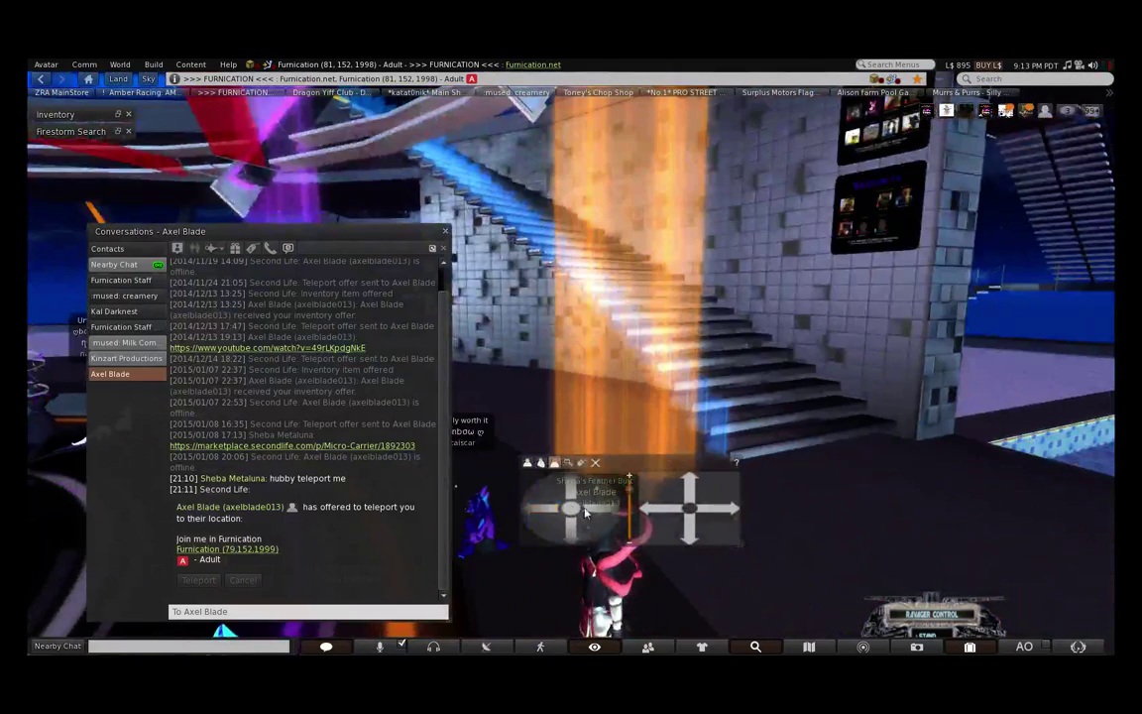
{"action": "left_click_drag", "start_coordinate": [585, 513], "coordinate": [595, 477]}
- Resize the camera controls window to a narrower, taller shape and reposition it just above the bottom toolbar
{"action": "left_click_drag", "start_coordinate": [667, 464], "coordinate": [726, 548]}
{"action": "mouse_move", "coordinate": [671, 580]}
{"action": "left_mouse_down"}
{"action": "mouse_move", "coordinate": [712, 585]}
{"action": "mouse_move", "coordinate": [658, 585]}
{"action": "left_mouse_up"}
{"action": "left_click_drag", "start_coordinate": [799, 585], "coordinate": [798, 595]}
{"action": "left_click_drag", "start_coordinate": [784, 537], "coordinate": [699, 464]}
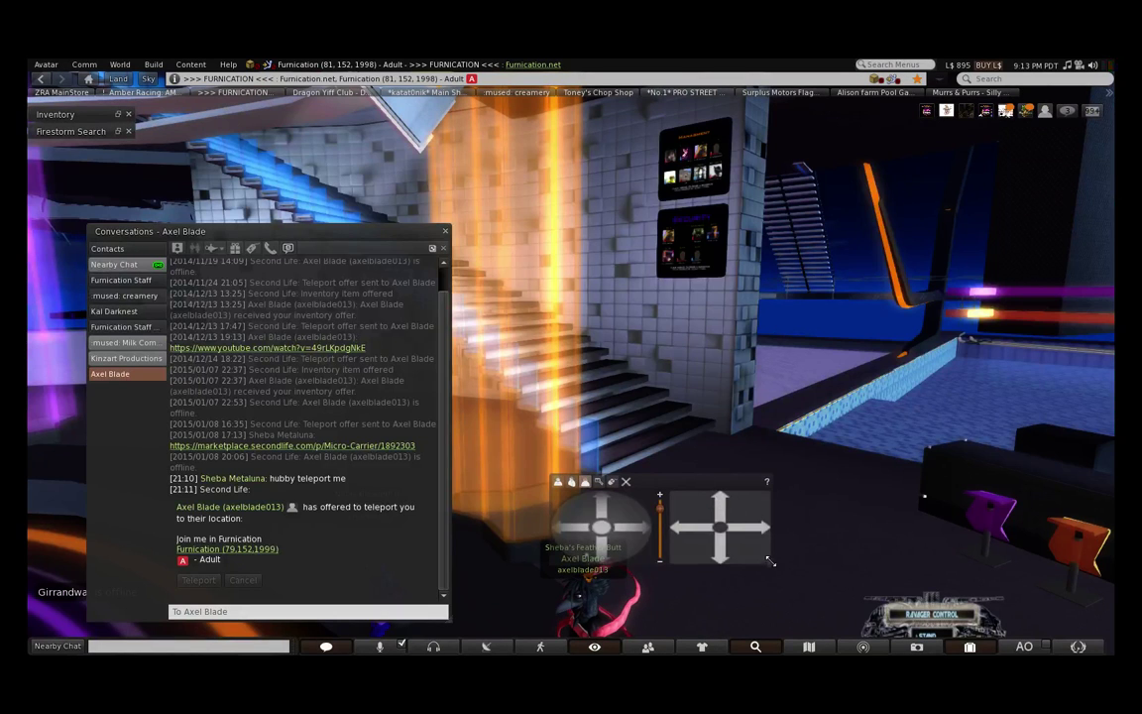
{"action": "left_click_drag", "start_coordinate": [754, 548], "coordinate": [745, 575]}
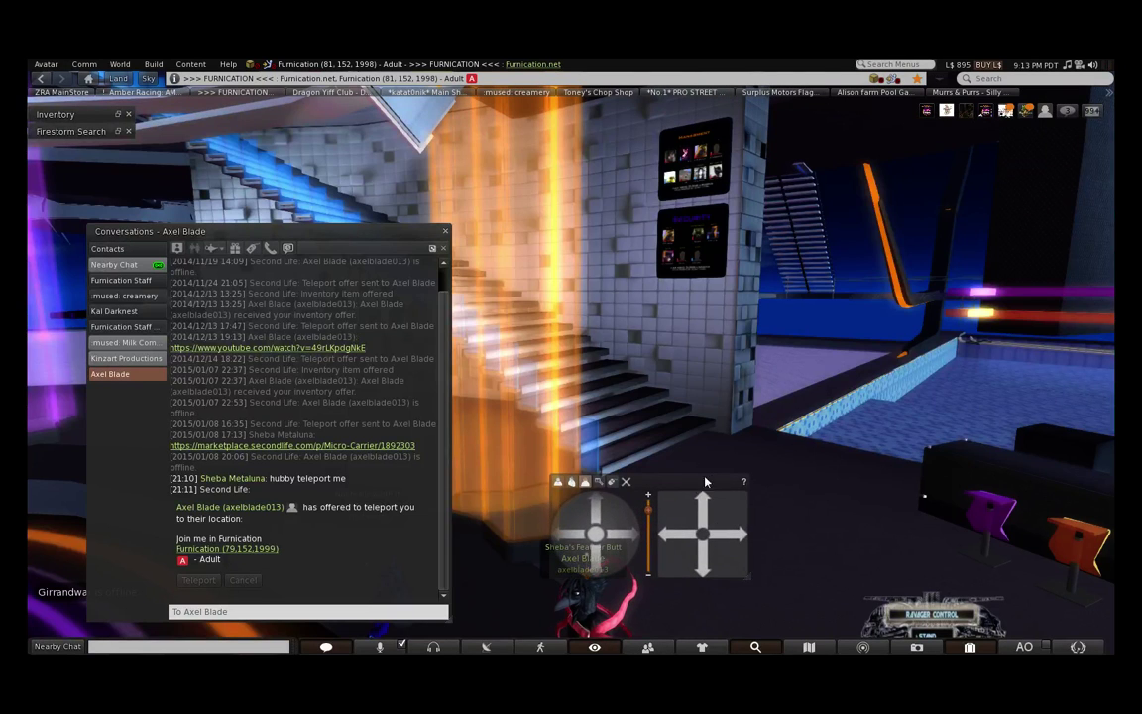
{"action": "left_click_drag", "start_coordinate": [698, 487], "coordinate": [714, 539]}
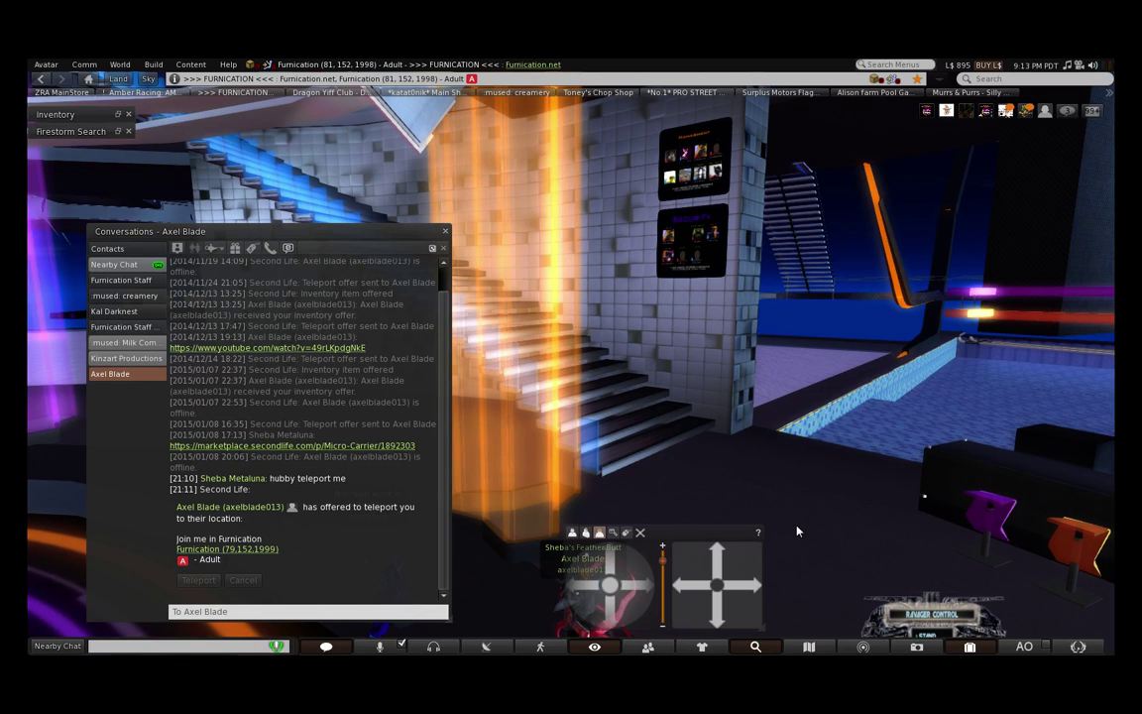